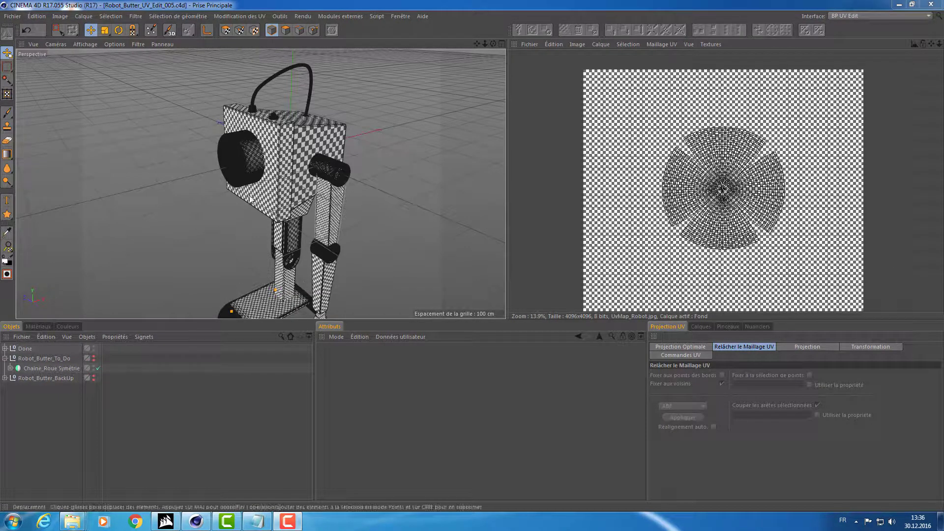
# Save the scene under a new file name with the version changed to 006: Robot_Butter_UV_Edit_006.
pyautogui.keyDown('alt'); pyautogui.moveTo(232, 207); pyautogui.dragTo(242, 186); pyautogui.keyUp('alt')
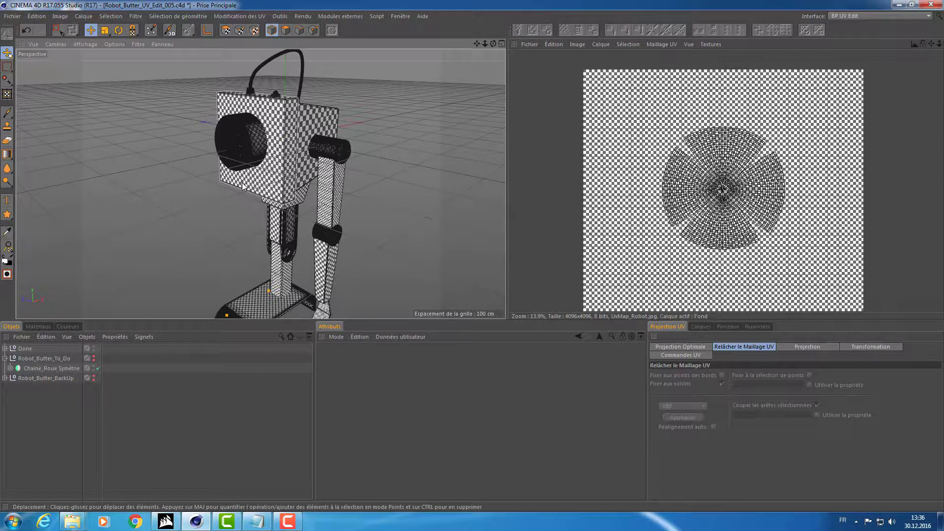
pyautogui.hotkey('ctrl', 'shift', 's')
pyautogui.click(149, 296)
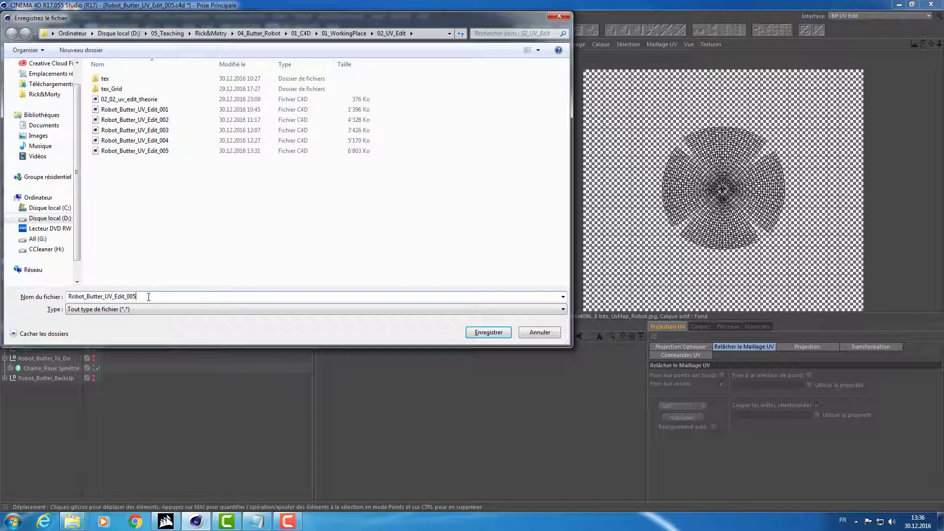
pyautogui.press('BackSpace')
pyautogui.write('6')
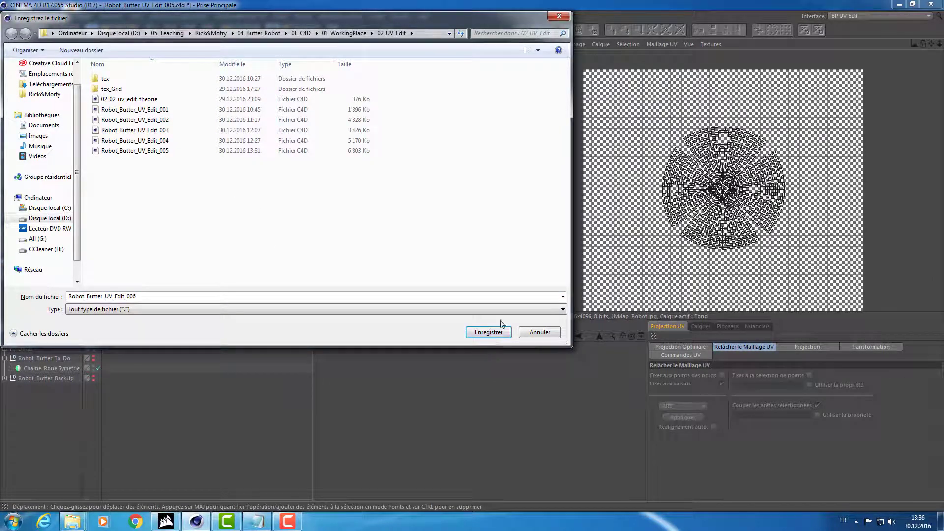
pyautogui.click(486, 332)
# Frame the whole robot and render a quick preview of the view.
pyautogui.keyDown('alt'); pyautogui.moveTo(208, 191); pyautogui.dragTo(278, 169); pyautogui.keyUp('alt')
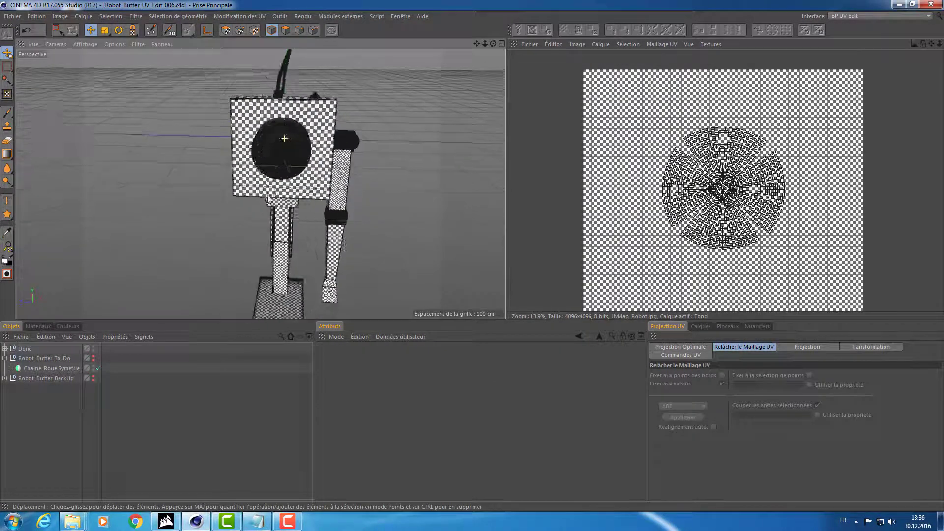
pyautogui.moveTo(281, 164)
pyautogui.keyDown('alt'); pyautogui.mouseDown(button='right')
pyautogui.moveTo(314, 170)
pyautogui.moveTo(255, 192)
pyautogui.mouseUp(button='right'); pyautogui.keyUp('alt')
pyautogui.keyDown('alt'); pyautogui.moveTo(255, 196); pyautogui.dragTo(243, 183); pyautogui.keyUp('alt')
pyautogui.hotkey('ctrl', 'r')
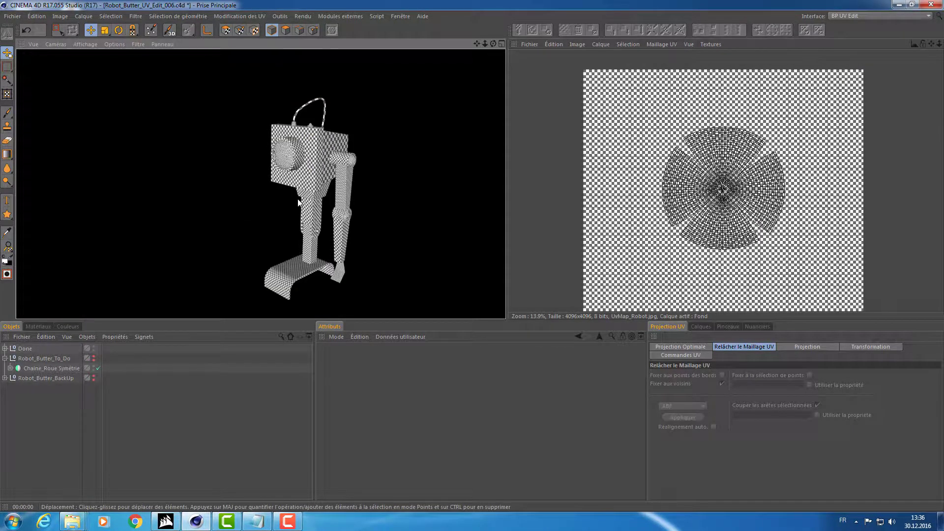
# Move the view in close on the robot's bench-shaped foot.
pyautogui.moveTo(319, 185)
pyautogui.keyDown('alt'); pyautogui.mouseDown()
pyautogui.moveTo(269, 179)
pyautogui.moveTo(358, 191)
pyautogui.moveTo(302, 188)
pyautogui.mouseUp(); pyautogui.keyUp('alt')
pyautogui.moveTo(302, 188)
pyautogui.keyDown('alt'); pyautogui.mouseDown(button='right')
pyautogui.moveTo(287, 208)
pyautogui.moveTo(279, 165)
pyautogui.moveTo(323, 184)
pyautogui.moveTo(370, 179)
pyautogui.mouseUp(button='right'); pyautogui.keyUp('alt')
pyautogui.keyDown('alt'); pyautogui.moveTo(370, 179); pyautogui.dragTo(317, 169); pyautogui.keyUp('alt')
pyautogui.moveTo(317, 170)
pyautogui.keyDown('alt'); pyautogui.mouseDown(button='right')
pyautogui.moveTo(312, 222)
pyautogui.moveTo(307, 190)
pyautogui.mouseUp(button='right'); pyautogui.keyUp('alt')
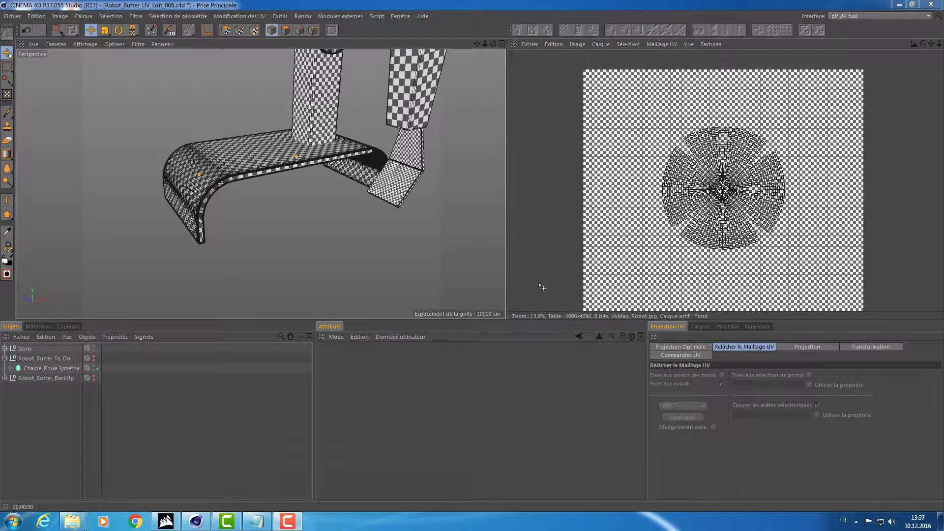
# Copy Chaine_Roue Symétrie to the top level above Done and expand its children.
pyautogui.click(39, 358)
pyautogui.click(37, 365)
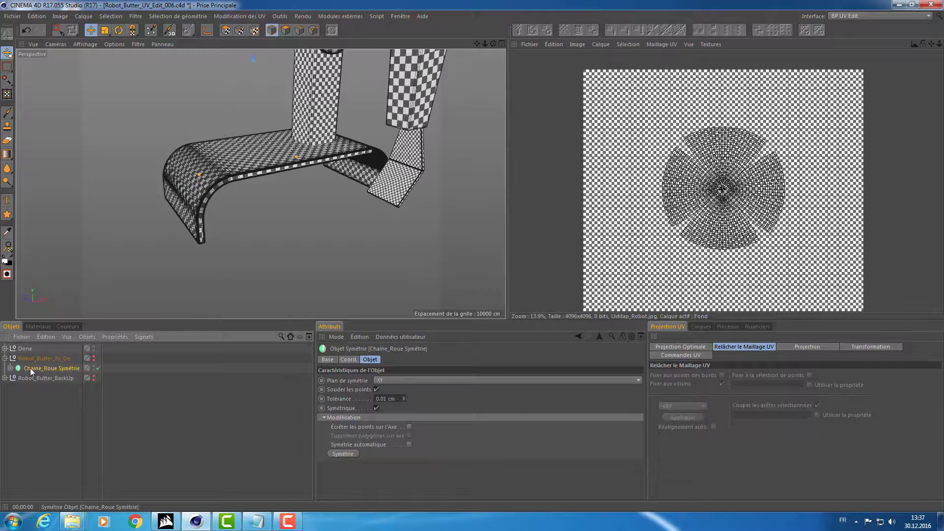
pyautogui.moveTo(37, 348); pyautogui.dragTo(37, 365)
pyautogui.moveTo(36, 347); pyautogui.dragTo(34, 344)
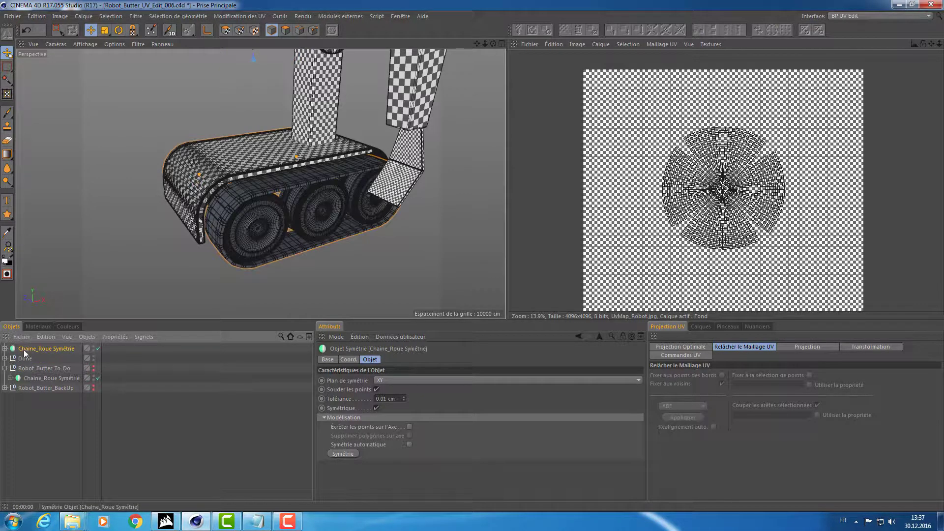
pyautogui.click(5, 348)
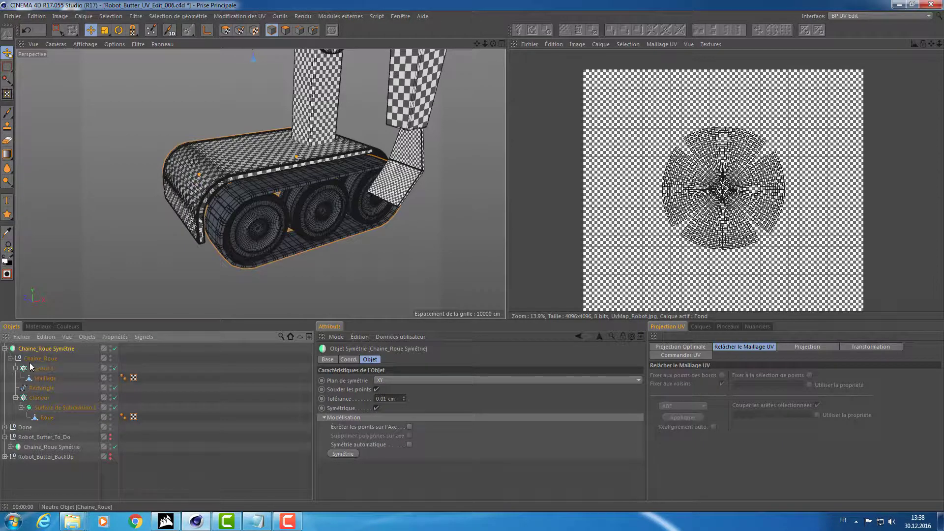
# Zoom and orbit the viewport in close on the track wheels from the side.
pyautogui.keyDown('alt'); pyautogui.moveTo(229, 232); pyautogui.dragTo(297, 207); pyautogui.keyUp('alt')
pyautogui.scroll(5, 334, 207)
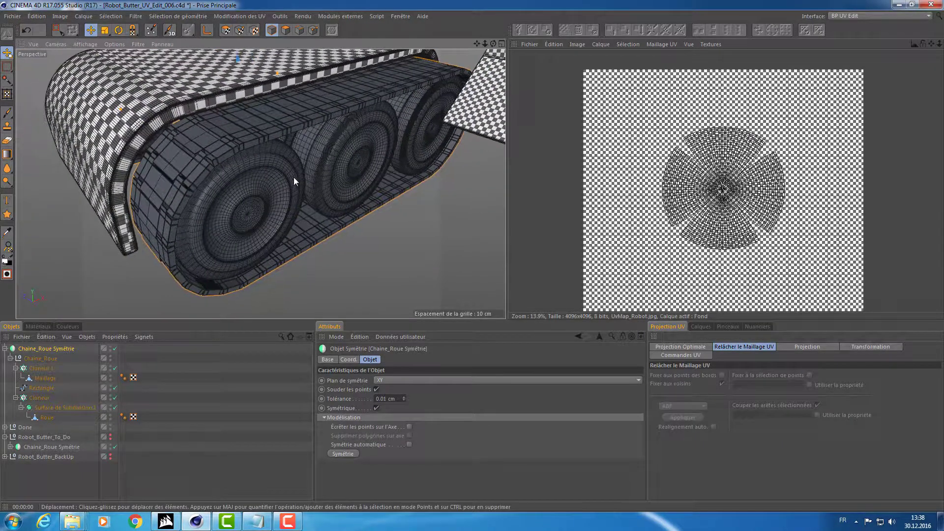
pyautogui.moveTo(283, 163)
pyautogui.keyDown('alt'); pyautogui.mouseDown()
pyautogui.moveTo(350, 161)
pyautogui.moveTo(296, 167)
pyautogui.moveTo(306, 155)
pyautogui.moveTo(313, 178)
pyautogui.mouseUp(); pyautogui.keyUp('alt')
pyautogui.scroll(-3, 313, 178)
pyautogui.scroll(5, 320, 173)
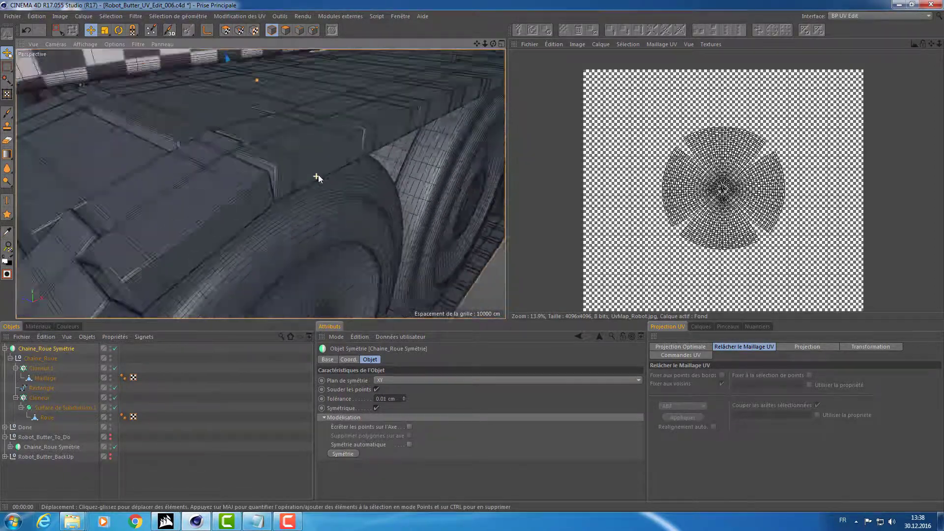
pyautogui.scroll(-3, 318, 175)
pyautogui.scroll(-3, 314, 175)
pyautogui.scroll(5, 324, 173)
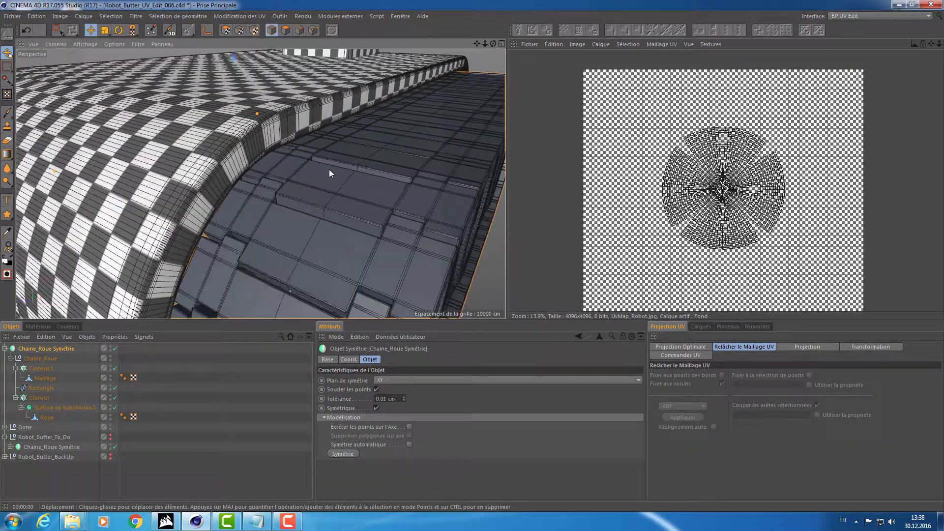
pyautogui.scroll(-4, 329, 169)
pyautogui.keyDown('alt'); pyautogui.moveTo(318, 170); pyautogui.dragTo(306, 176); pyautogui.keyUp('alt')
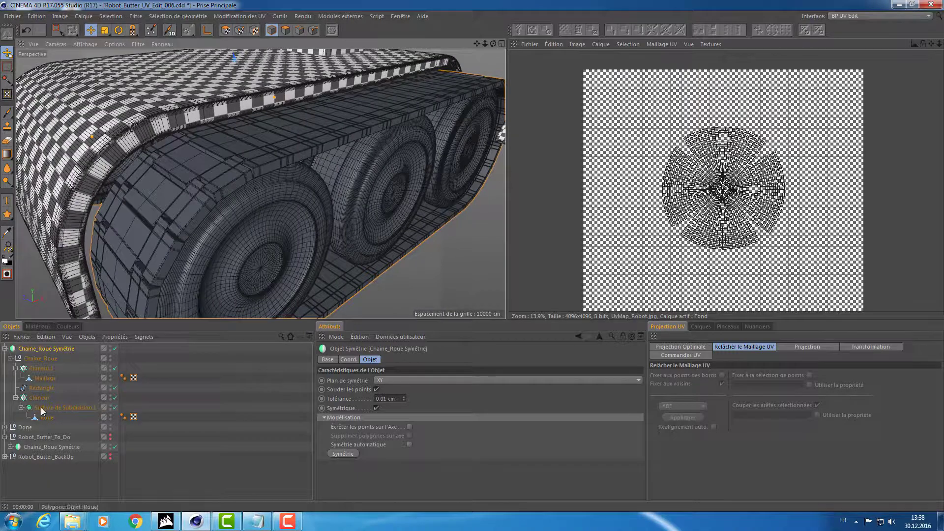
# Lower Cloneur.1's clone end range to 15%.
pyautogui.click(43, 367)
pyautogui.scroll(-4, 299, 221)
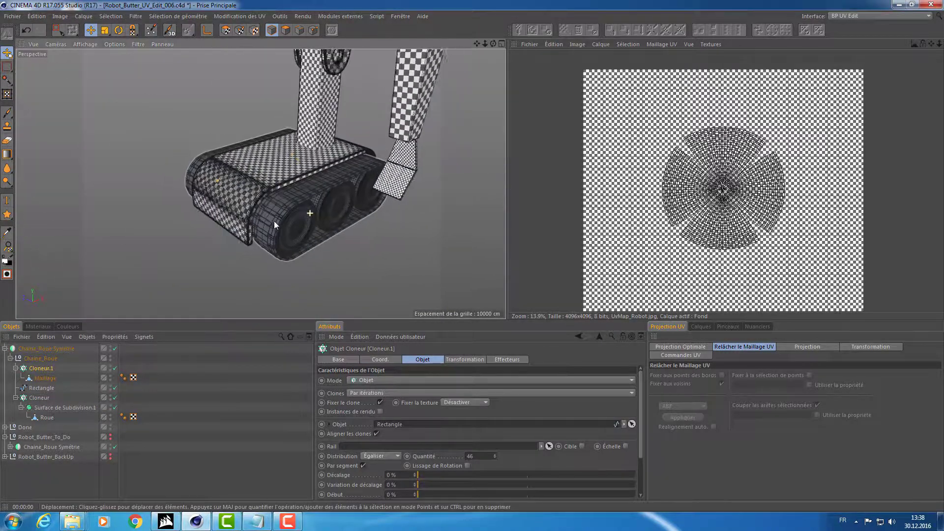
pyautogui.scroll(4, 273, 220)
pyautogui.scroll(-1, 310, 211)
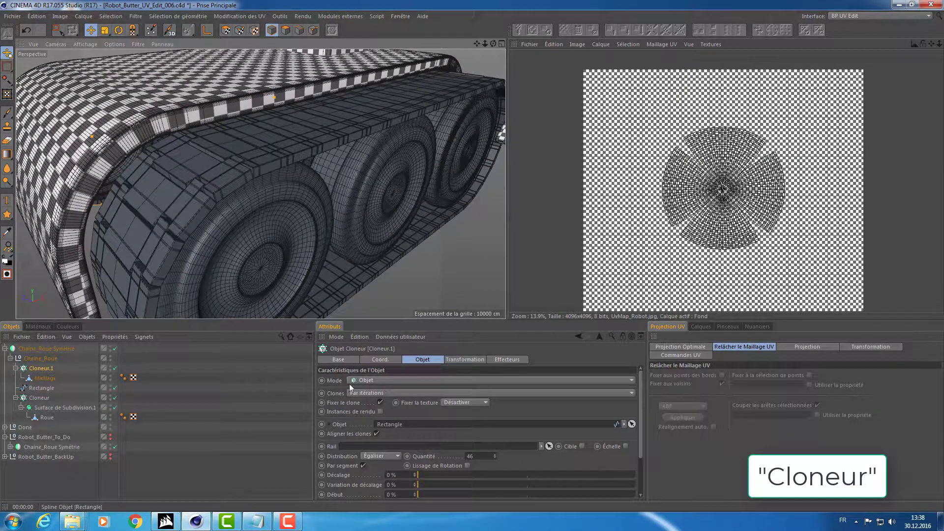
pyautogui.scroll(-3, 639, 467)
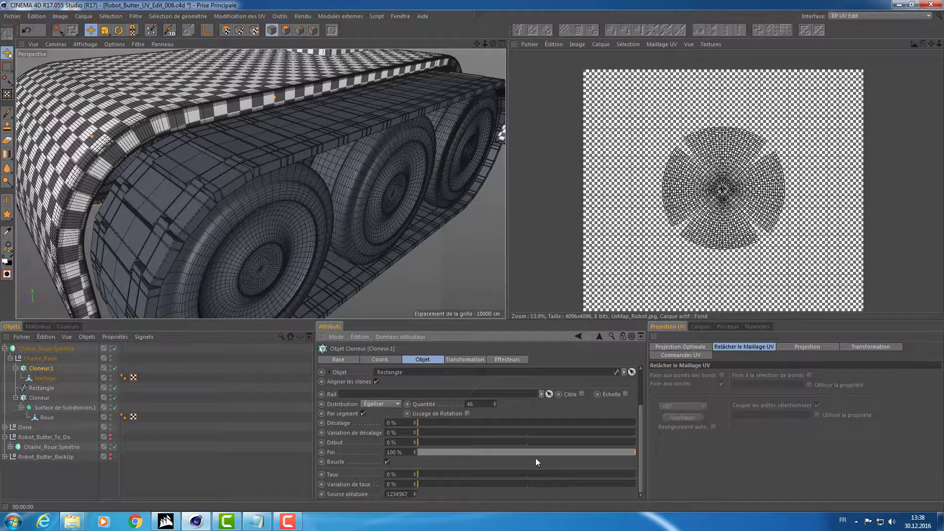
pyautogui.moveTo(563, 451)
pyautogui.mouseDown()
pyautogui.moveTo(456, 454)
pyautogui.moveTo(526, 433)
pyautogui.moveTo(679, 436)
pyautogui.mouseUp()
# Raise Cloneur.1's offset variation to about 10% and move Maillage to the top of the hierarchy.
pyautogui.moveTo(427, 431)
pyautogui.mouseDown()
pyautogui.moveTo(447, 431)
pyautogui.moveTo(447, 421)
pyautogui.moveTo(412, 420)
pyautogui.moveTo(580, 412)
pyautogui.moveTo(391, 412)
pyautogui.mouseUp()
pyautogui.click(47, 377)
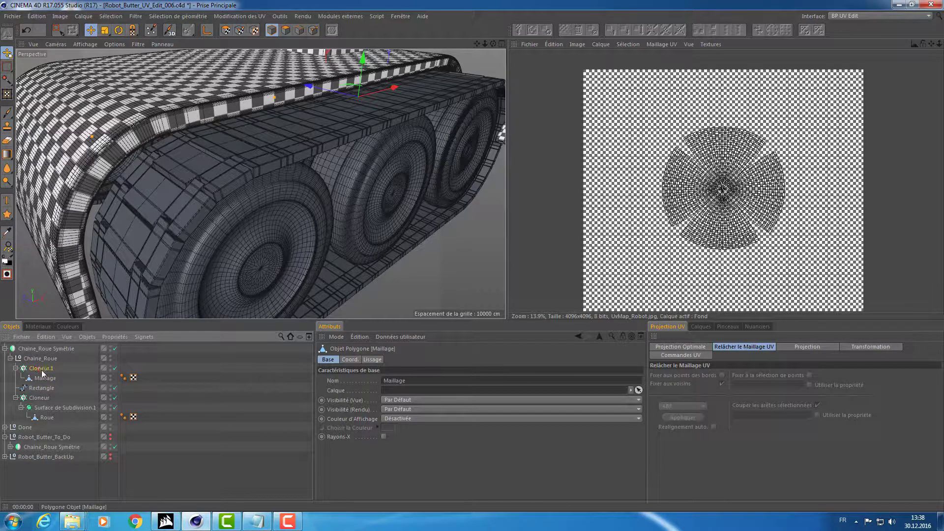
pyautogui.moveTo(40, 374); pyautogui.dragTo(52, 348)
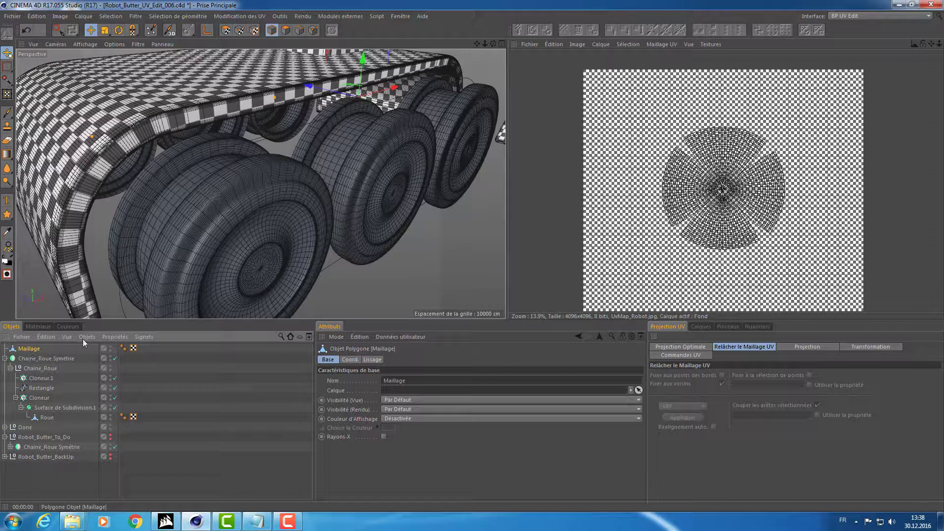
# Frame the Maillage mesh, then delete the top-level Chaine_Roue Symétrie copy.
pyautogui.press('o')
pyautogui.moveTo(193, 224)
pyautogui.keyDown('alt'); pyautogui.mouseDown()
pyautogui.moveTo(168, 167)
pyautogui.moveTo(75, 219)
pyautogui.moveTo(101, 250)
pyautogui.moveTo(257, 243)
pyautogui.moveTo(389, 196)
pyautogui.moveTo(494, 218)
pyautogui.moveTo(162, 205)
pyautogui.moveTo(271, 170)
pyautogui.moveTo(158, 181)
pyautogui.moveTo(249, 185)
pyautogui.moveTo(376, 153)
pyautogui.moveTo(250, 158)
pyautogui.moveTo(228, 128)
pyautogui.moveTo(198, 196)
pyautogui.mouseUp(); pyautogui.keyUp('alt')
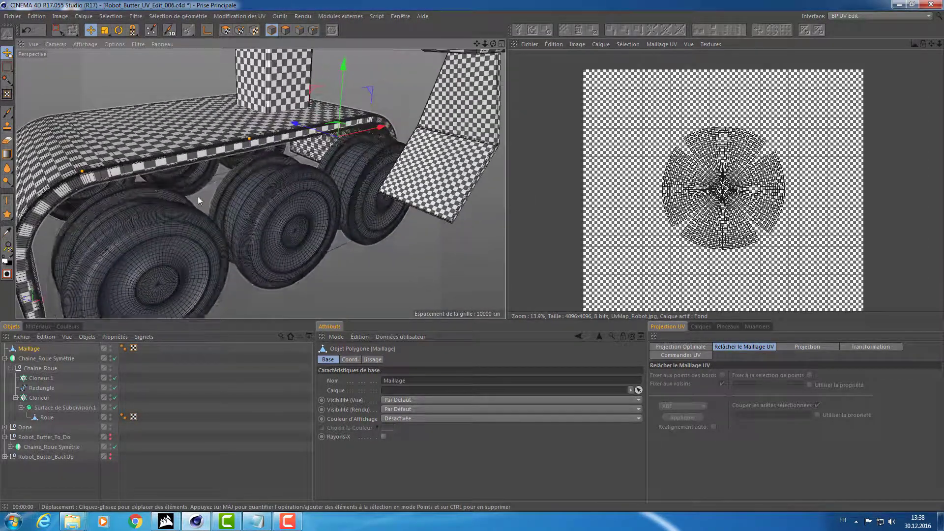
pyautogui.click(49, 356)
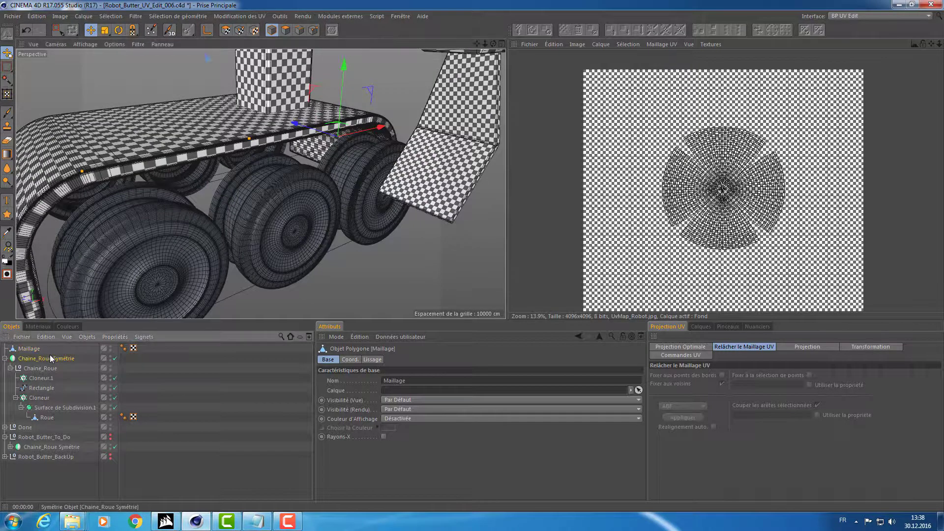
pyautogui.press('Delete')
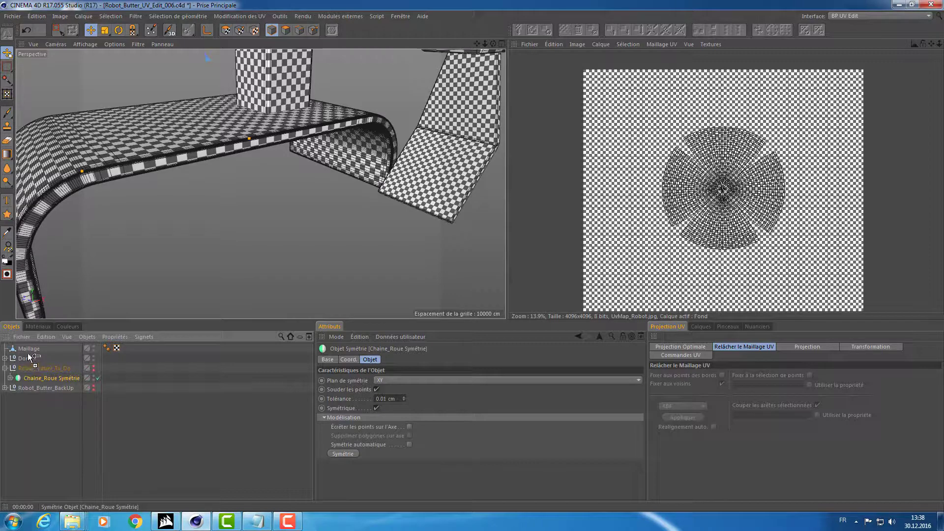
# Copy Chaine_Roue Symétrie back to the top level and move its Roue wheel mesh out to the top.
pyautogui.keyDown('ctrl'); pyautogui.moveTo(29, 358); pyautogui.dragTo(28, 353); pyautogui.keyUp('ctrl')
pyautogui.click(5, 358)
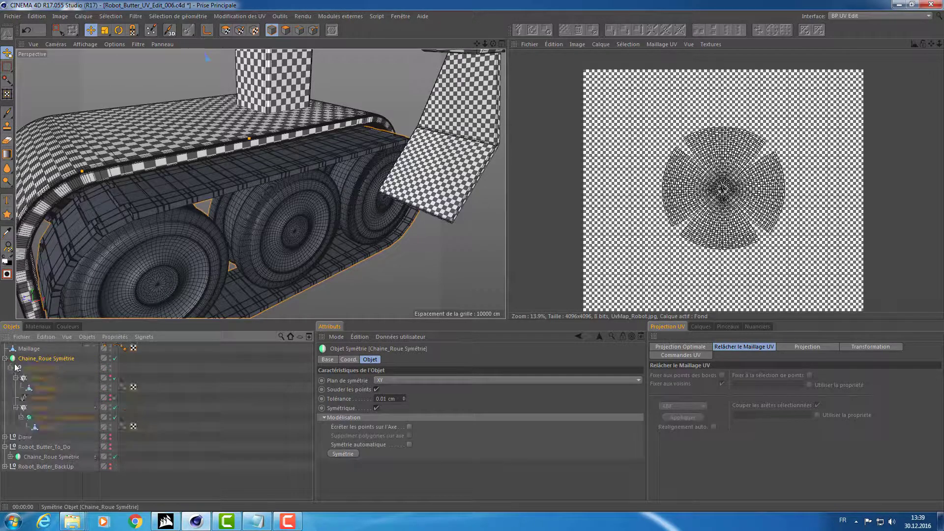
pyautogui.click(46, 427)
pyautogui.moveTo(45, 429); pyautogui.dragTo(37, 352)
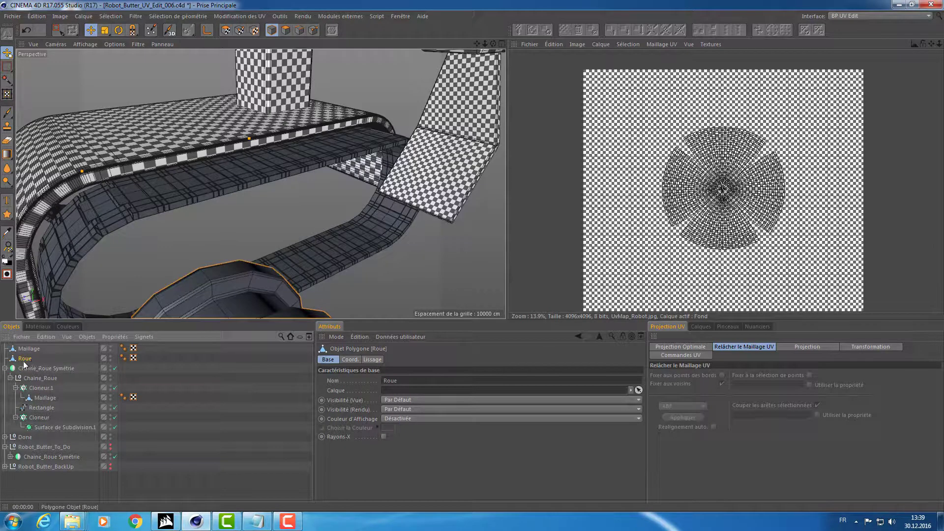
# Move the Rectangle track spline up to the top level.
pyautogui.click(31, 367)
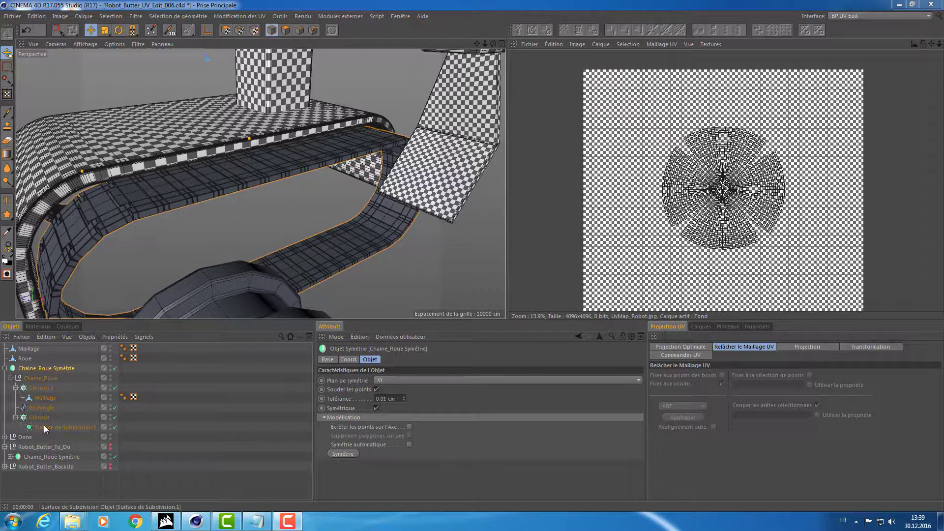
pyautogui.click(41, 408)
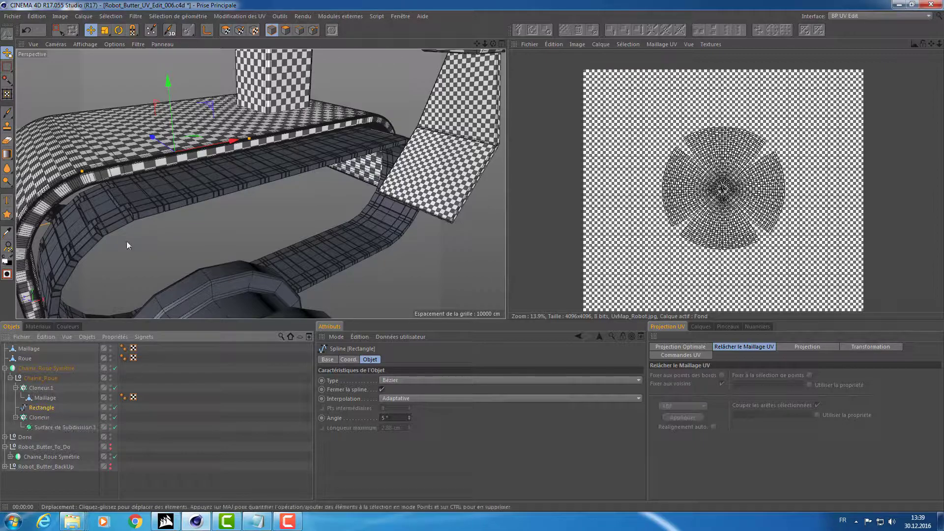
pyautogui.moveTo(125, 241)
pyautogui.keyDown('alt'); pyautogui.mouseDown()
pyautogui.moveTo(232, 211)
pyautogui.moveTo(462, 213)
pyautogui.moveTo(219, 211)
pyautogui.moveTo(184, 214)
pyautogui.moveTo(183, 227)
pyautogui.mouseUp(); pyautogui.keyUp('alt')
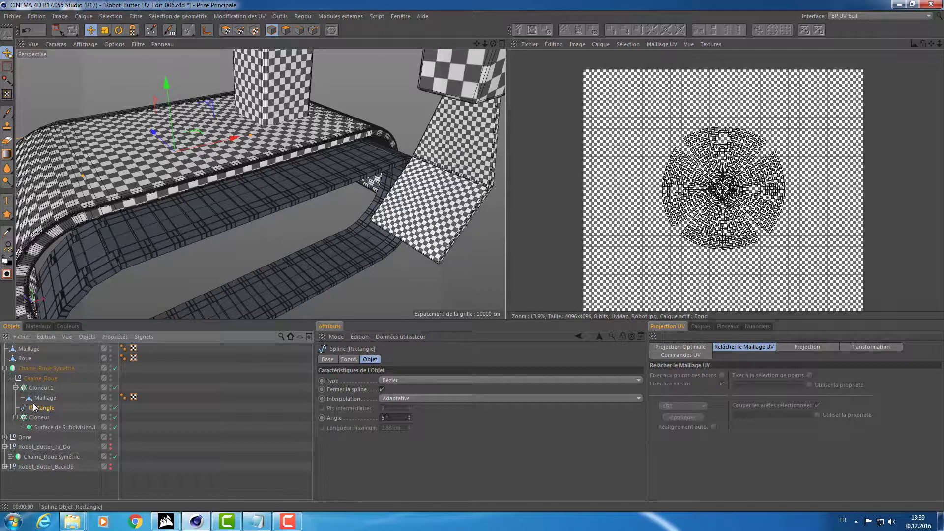
pyautogui.moveTo(40, 406); pyautogui.dragTo(25, 350)
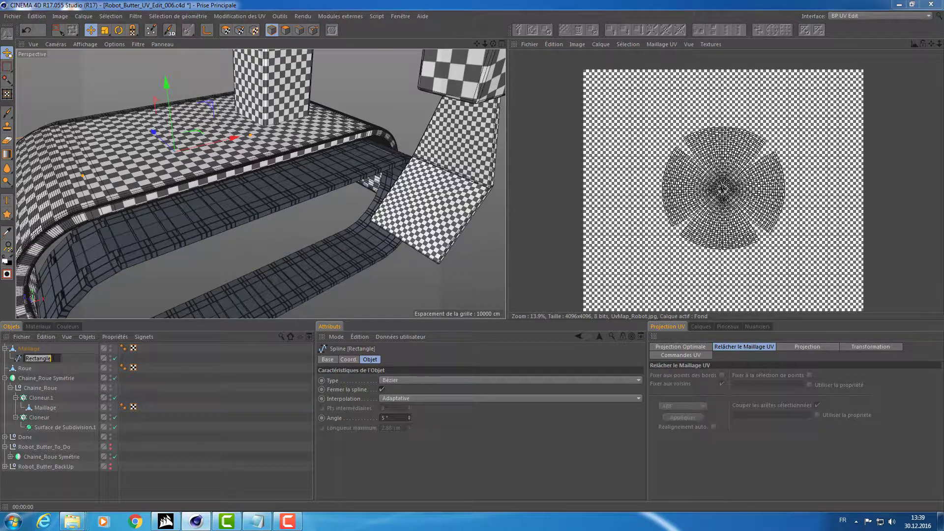
# Rename the Rectangle spline to Rectangle_Chaine_tank and move it into the Done group.
pyautogui.doubleClick(34, 358)
pyautogui.write('H')
pyautogui.write('nk')
pyautogui.press('Return')
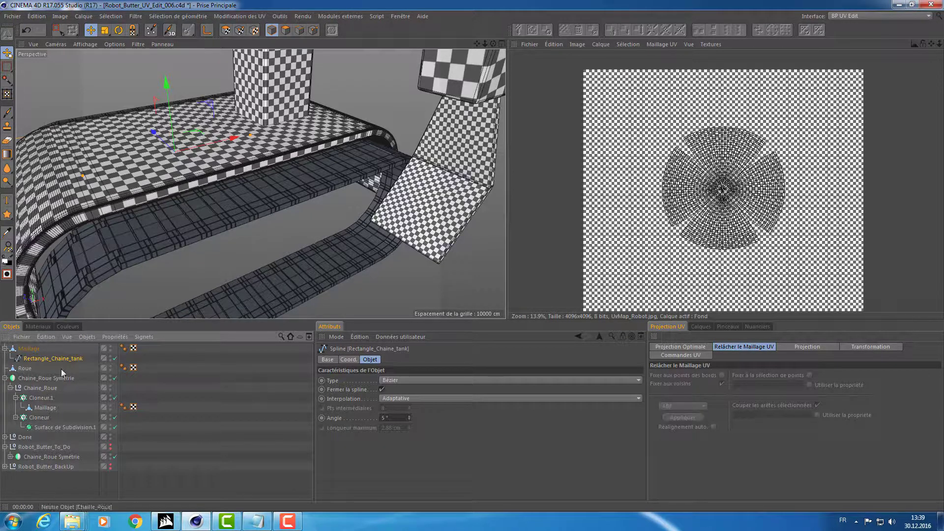
pyautogui.moveTo(54, 359); pyautogui.dragTo(28, 436)
# Collapse Chaine_Roue Symétrie and delete it.
pyautogui.click(32, 350)
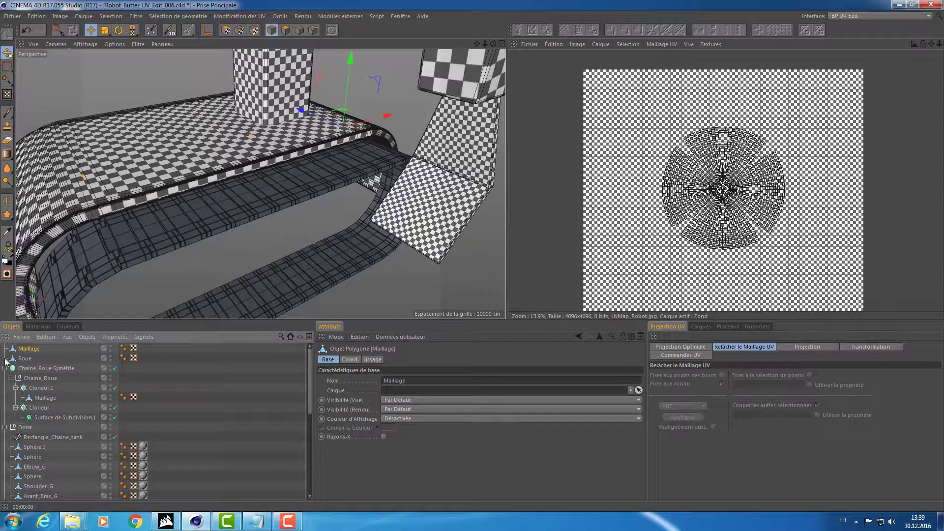
pyautogui.click(4, 368)
pyautogui.click(37, 368)
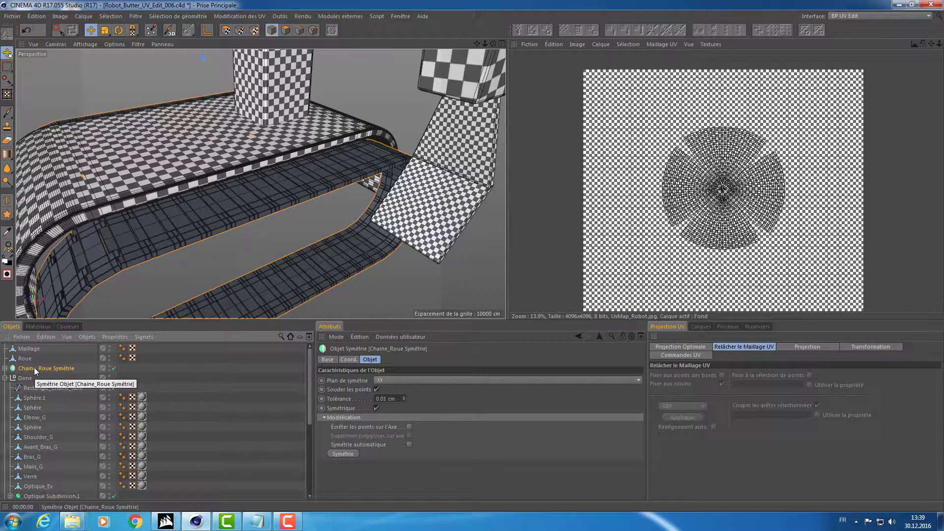
pyautogui.moveTo(214, 297)
pyautogui.keyDown('alt'); pyautogui.mouseDown()
pyautogui.moveTo(310, 197)
pyautogui.moveTo(293, 177)
pyautogui.moveTo(324, 192)
pyautogui.mouseUp(); pyautogui.keyUp('alt')
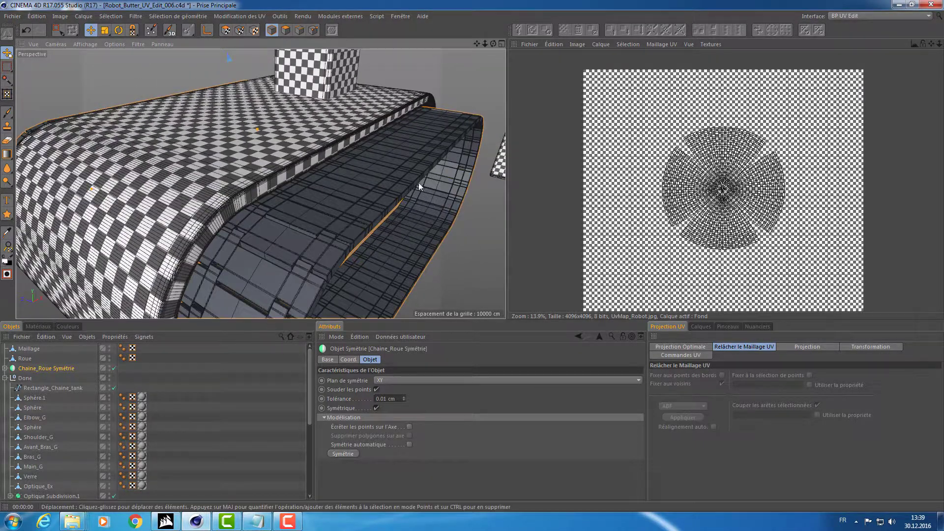
pyautogui.scroll(-10, 419, 185)
pyautogui.keyDown('alt'); pyautogui.moveTo(419, 186); pyautogui.dragTo(373, 227); pyautogui.keyUp('alt')
pyautogui.scroll(5, 373, 227)
pyautogui.scroll(2, 364, 229)
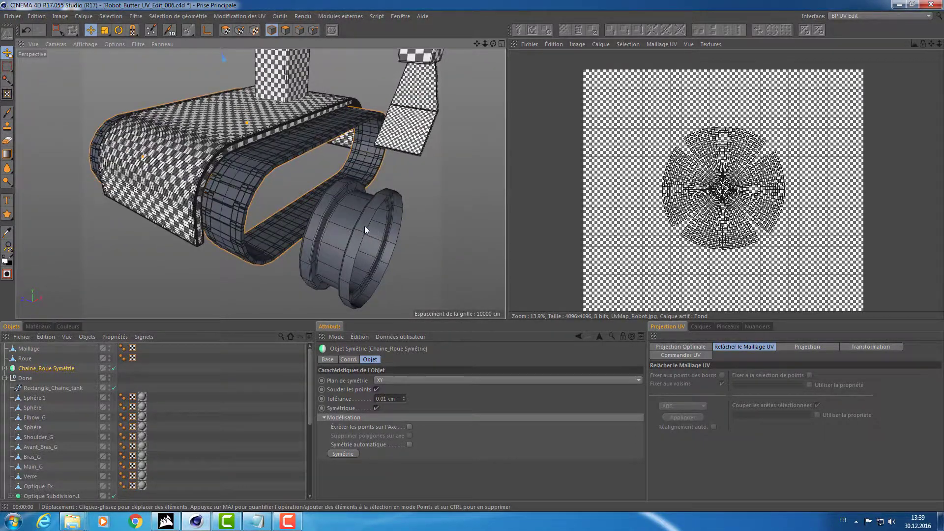
pyautogui.press('Delete')
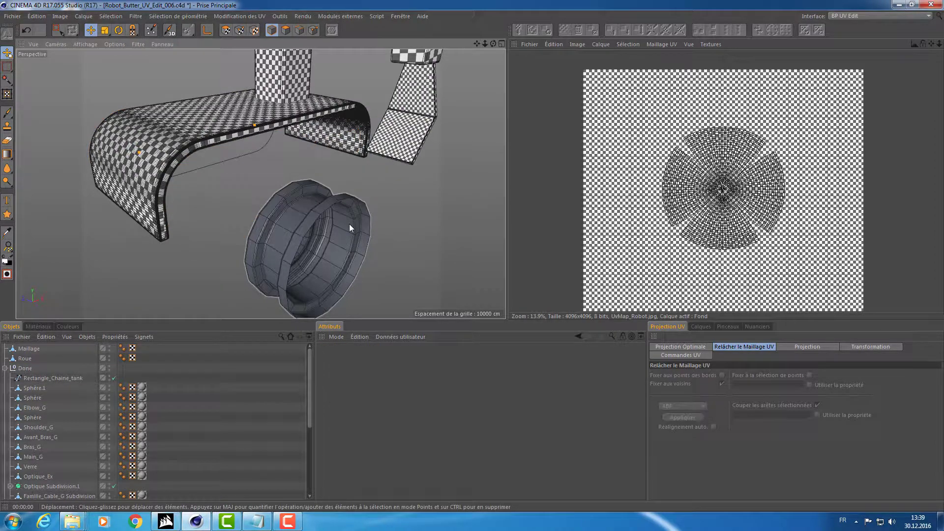
# Orbit around the chain and wheel and select the Rectangle_Chaine_tank spline.
pyautogui.scroll(5, 249, 172)
pyautogui.moveTo(248, 172)
pyautogui.keyDown('alt'); pyautogui.mouseDown()
pyautogui.moveTo(413, 175)
pyautogui.moveTo(339, 176)
pyautogui.mouseUp(); pyautogui.keyUp('alt')
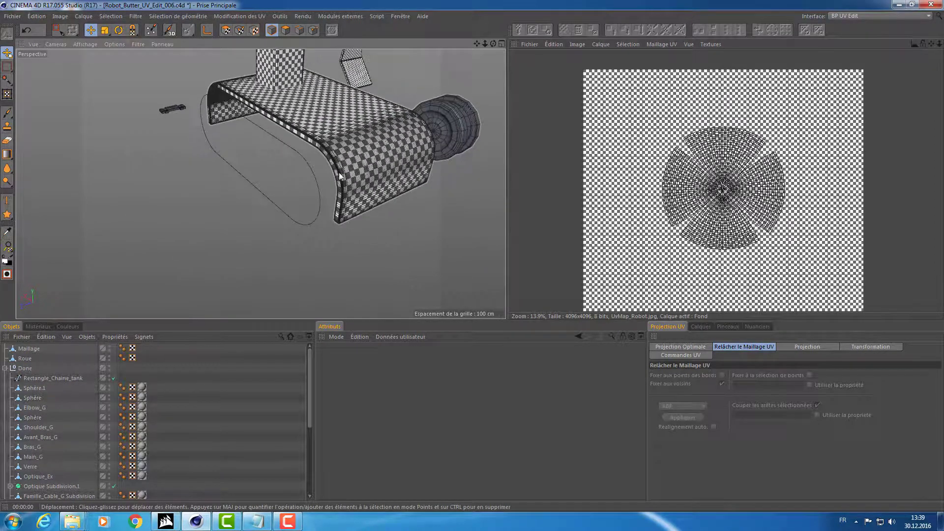
pyautogui.click(310, 172)
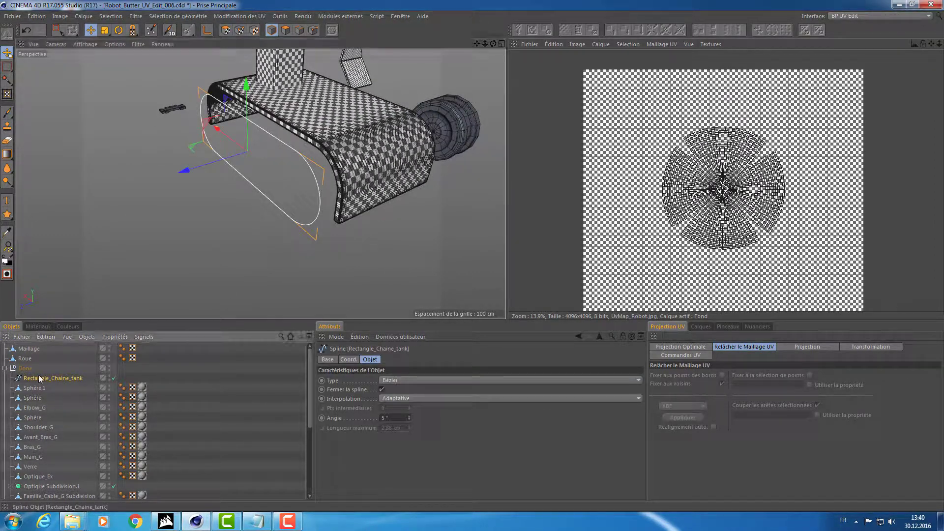
# Collapse the Done group and hide it in the viewport, leaving the Roue wheel visible.
pyautogui.click(5, 368)
pyautogui.click(24, 368)
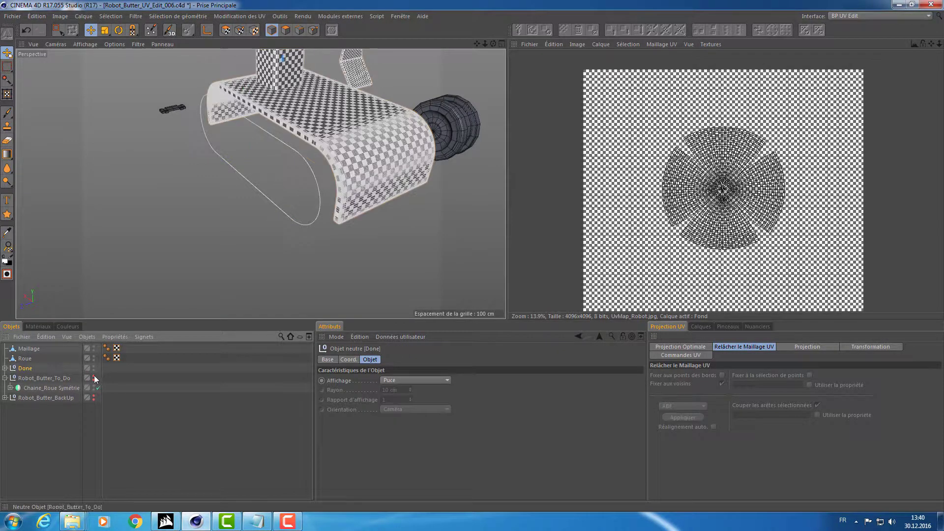
pyautogui.click(93, 367)
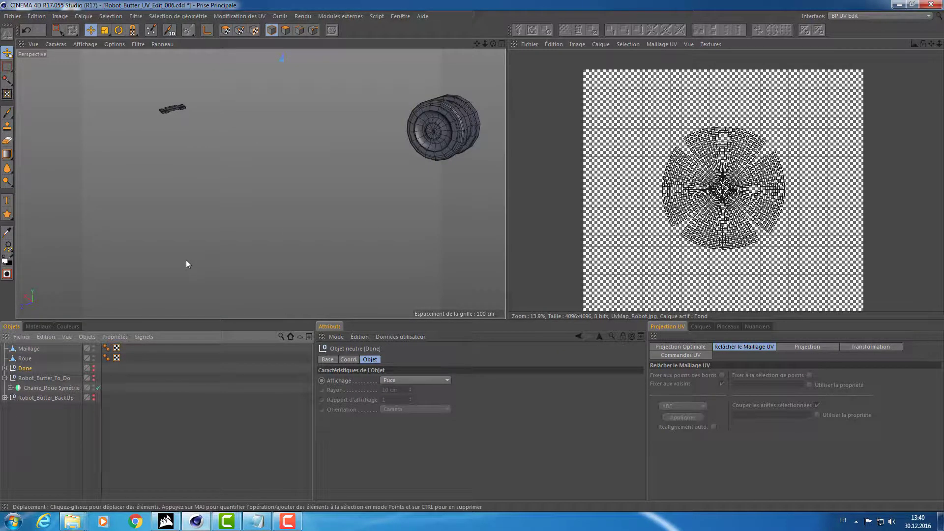
pyautogui.keyDown('alt'); pyautogui.moveTo(379, 111); pyautogui.dragTo(470, 119); pyautogui.keyUp('alt')
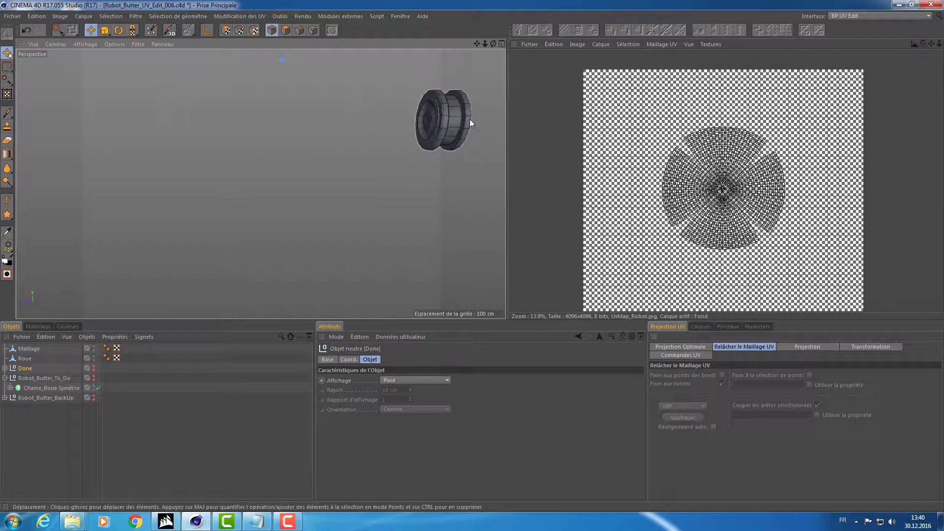
pyautogui.click(442, 128)
pyautogui.moveTo(316, 228)
pyautogui.keyDown('alt'); pyautogui.mouseDown()
pyautogui.moveTo(226, 243)
pyautogui.moveTo(213, 211)
pyautogui.mouseUp(); pyautogui.keyUp('alt')
# Frame and orbit around Maillage, then the Roue wheel, viewing each up close.
pyautogui.click(101, 133)
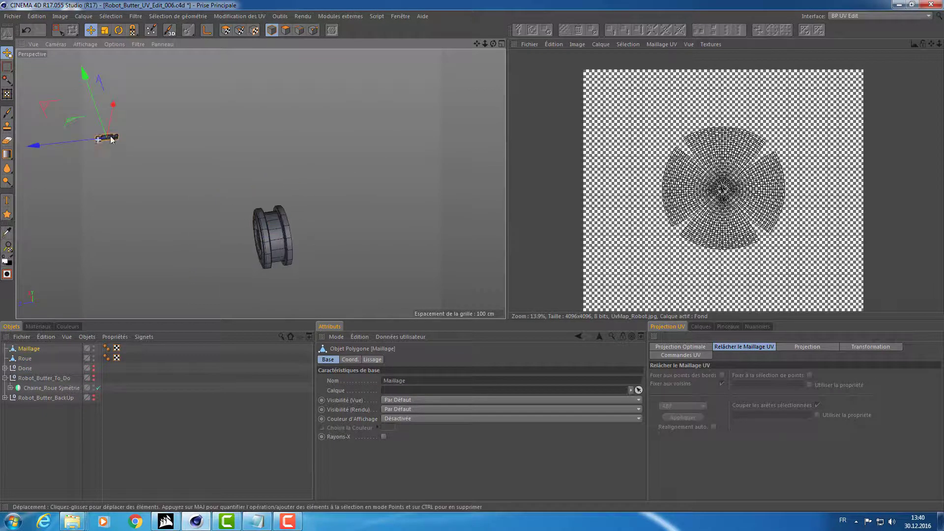
pyautogui.press('o')
pyautogui.moveTo(241, 137)
pyautogui.keyDown('alt'); pyautogui.mouseDown()
pyautogui.moveTo(272, 147)
pyautogui.moveTo(443, 114)
pyautogui.moveTo(368, 196)
pyautogui.moveTo(241, 218)
pyautogui.moveTo(108, 190)
pyautogui.moveTo(34, 156)
pyautogui.moveTo(51, 138)
pyautogui.moveTo(320, 132)
pyautogui.moveTo(391, 114)
pyautogui.moveTo(259, 183)
pyautogui.moveTo(498, 70)
pyautogui.moveTo(129, 237)
pyautogui.moveTo(444, 90)
pyautogui.mouseUp(); pyautogui.keyUp('alt')
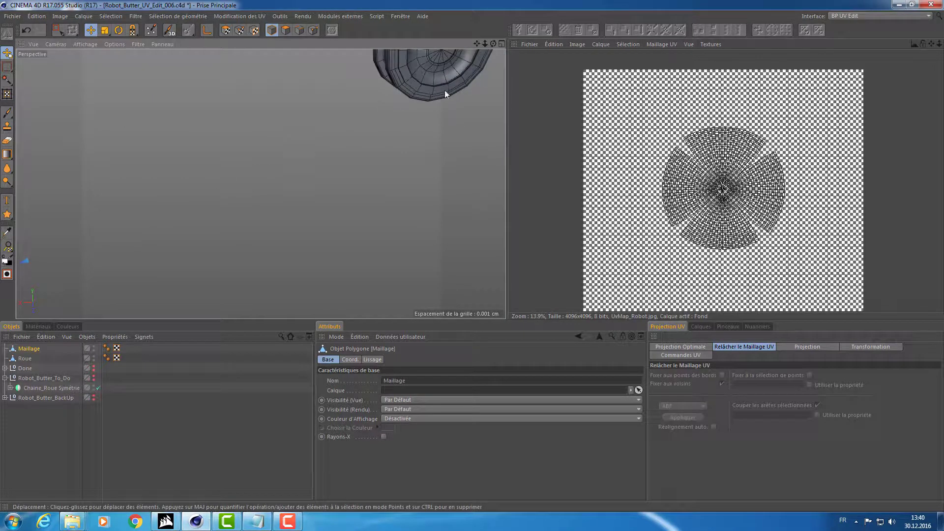
pyautogui.click(423, 75)
pyautogui.press('o')
pyautogui.keyDown('alt'); pyautogui.moveTo(338, 154); pyautogui.dragTo(265, 182); pyautogui.keyUp('alt')
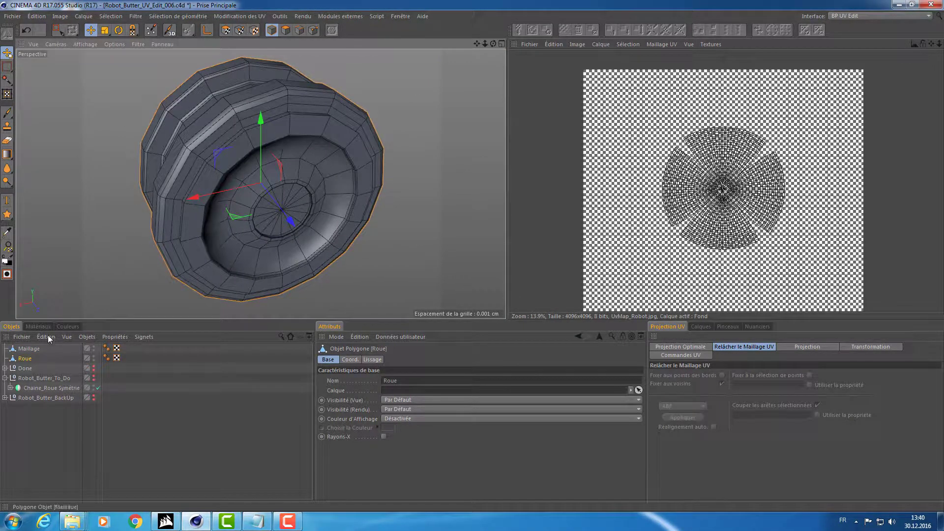
pyautogui.click(93, 349)
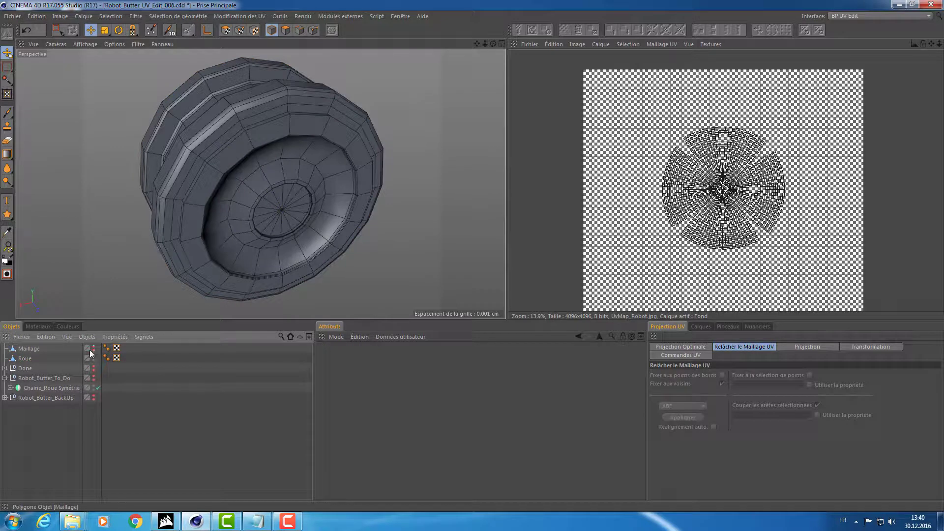
# Apply the Grid_Tex checker material from the materials list to the Roue wheel.
pyautogui.click(22, 358)
pyautogui.click(37, 326)
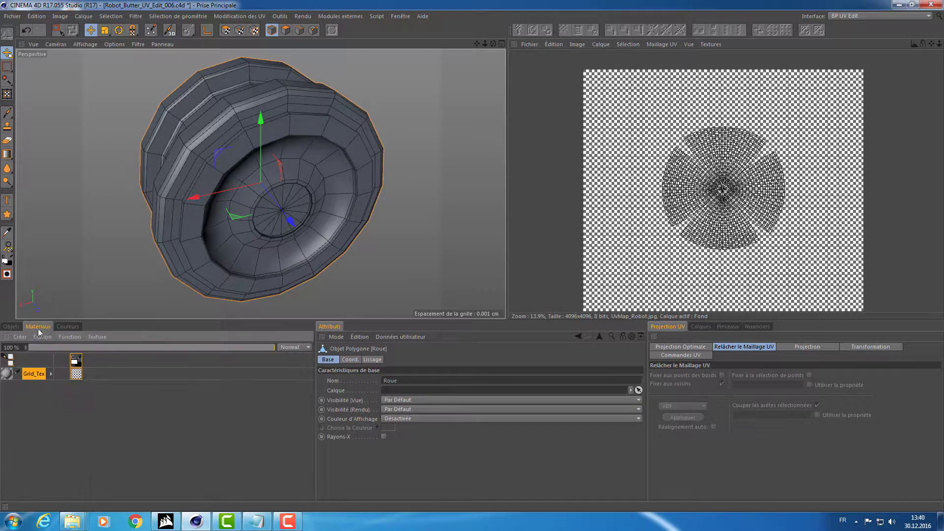
pyautogui.moveTo(22, 329); pyautogui.dragTo(30, 359)
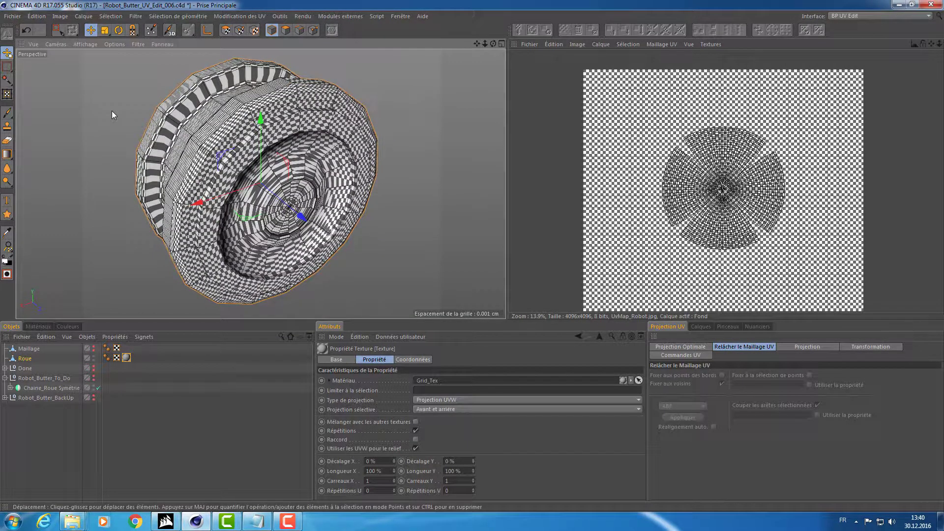
pyautogui.hotkey('shift', 'c')
pyautogui.write('h')
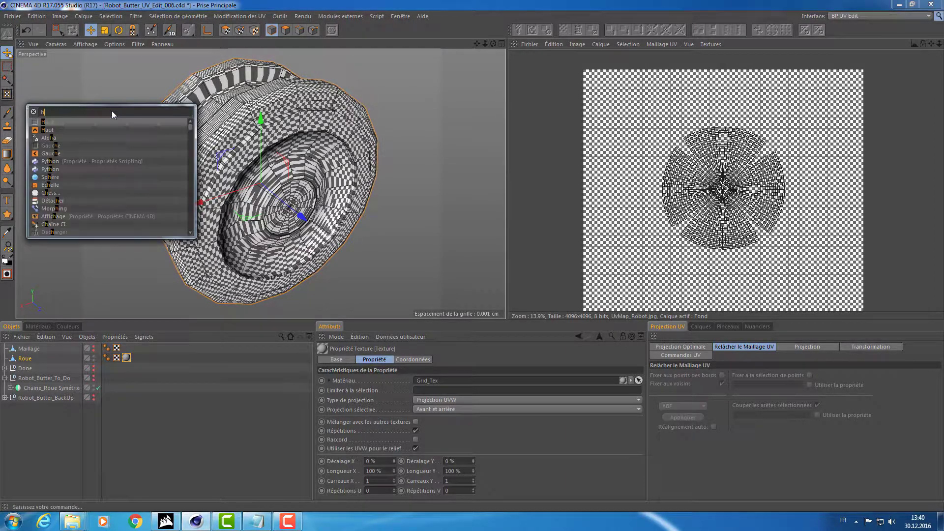
pyautogui.write('y')
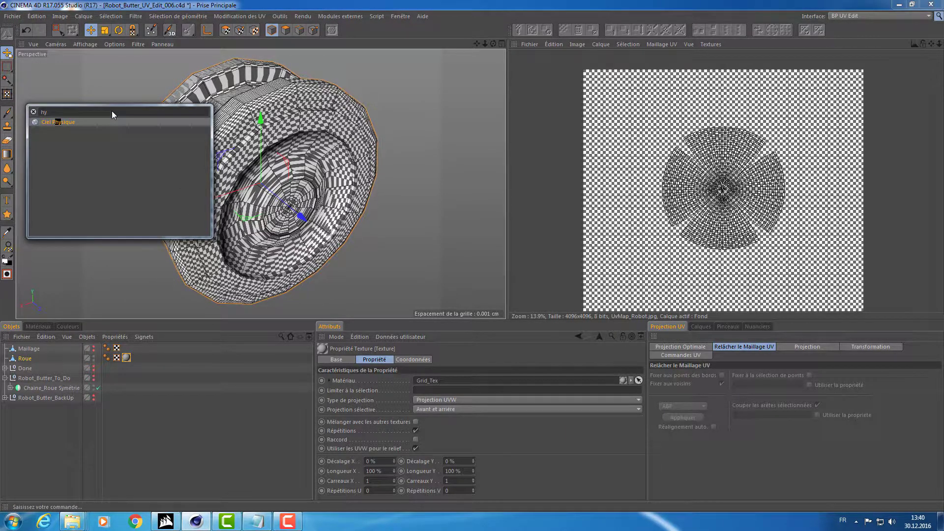
pyautogui.press('BackSpace')
pyautogui.press('BackSpace')
pyautogui.write('sib')
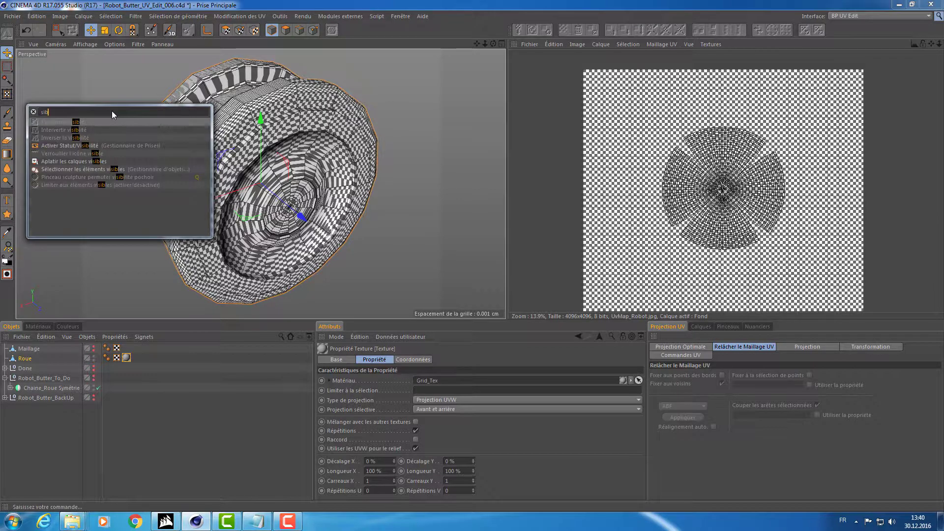
pyautogui.press('BackSpace')
pyautogui.press('BackSpace')
pyautogui.write('ub')
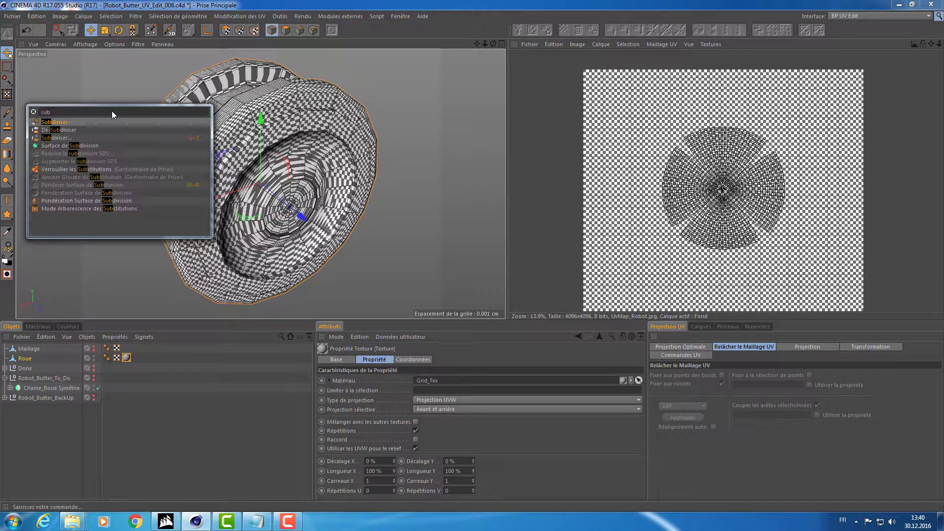
pyautogui.press('Down')
pyautogui.press('Down')
pyautogui.press('Down')
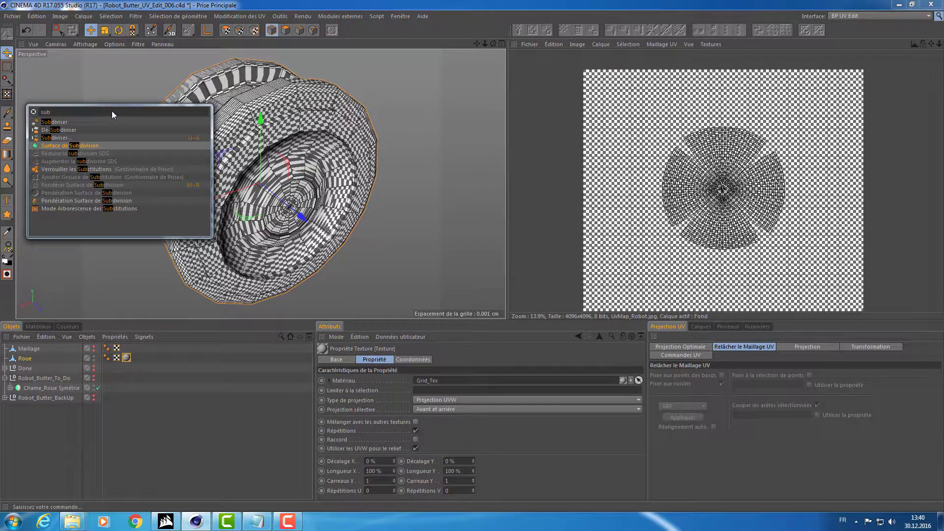
pyautogui.press('Return')
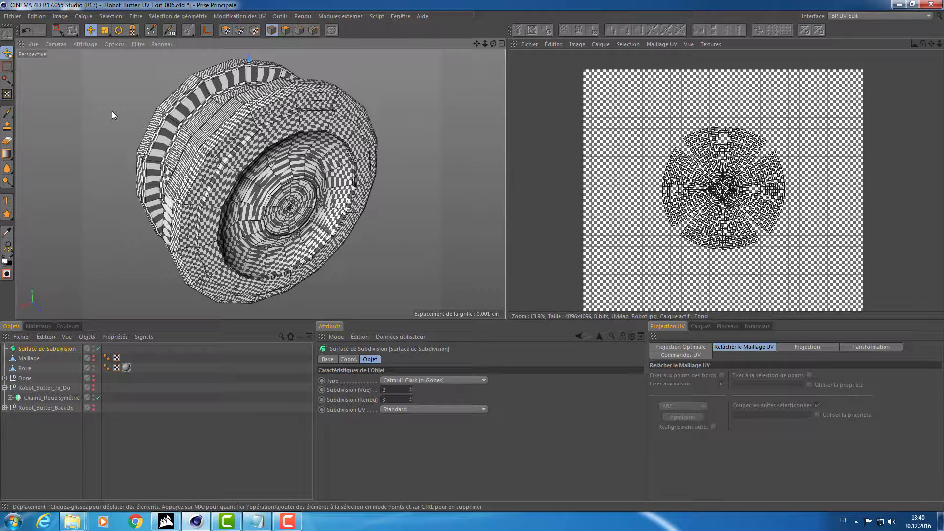
pyautogui.press('Delete')
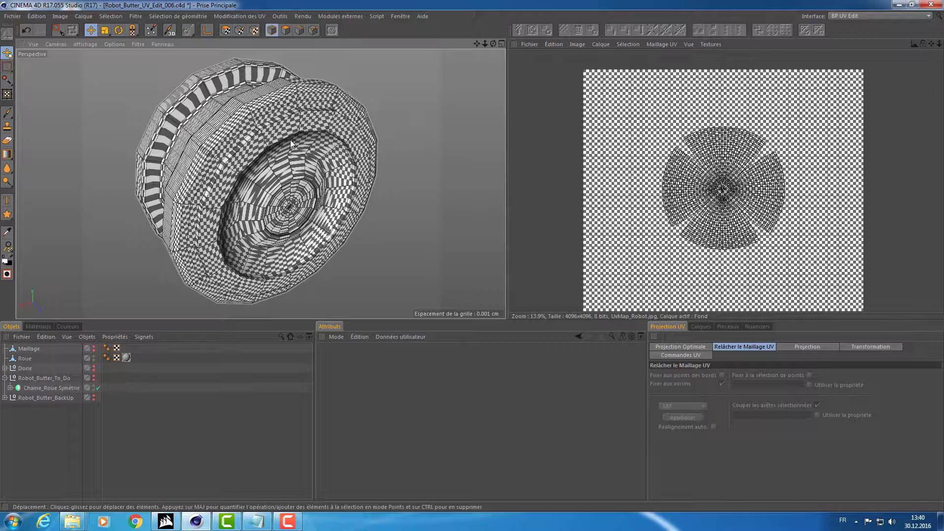
pyautogui.hotkey('shift', 'c')
pyautogui.write('cube')
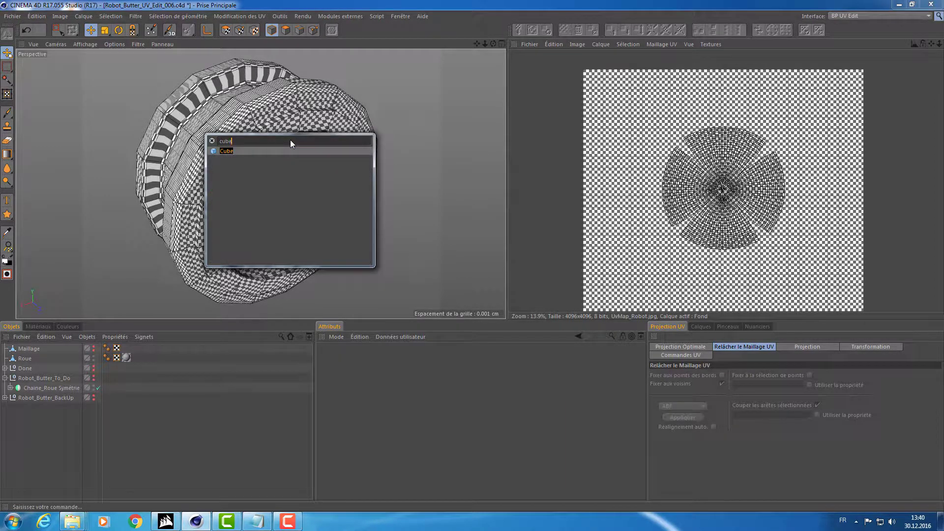
pyautogui.press('Return')
pyautogui.press('h')
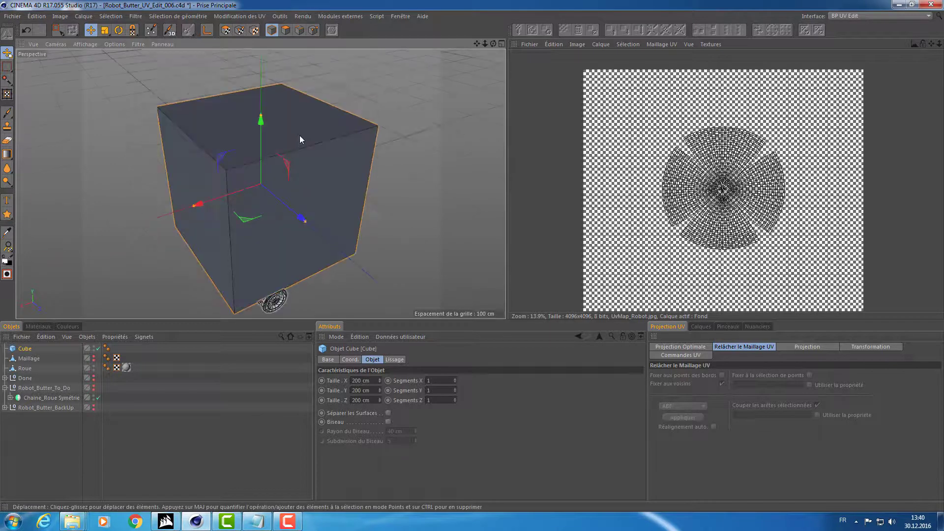
pyautogui.moveTo(300, 135)
pyautogui.keyDown('alt'); pyautogui.mouseDown()
pyautogui.moveTo(215, 105)
pyautogui.moveTo(194, 111)
pyautogui.moveTo(205, 110)
pyautogui.mouseUp(); pyautogui.keyUp('alt')
pyautogui.press('Delete')
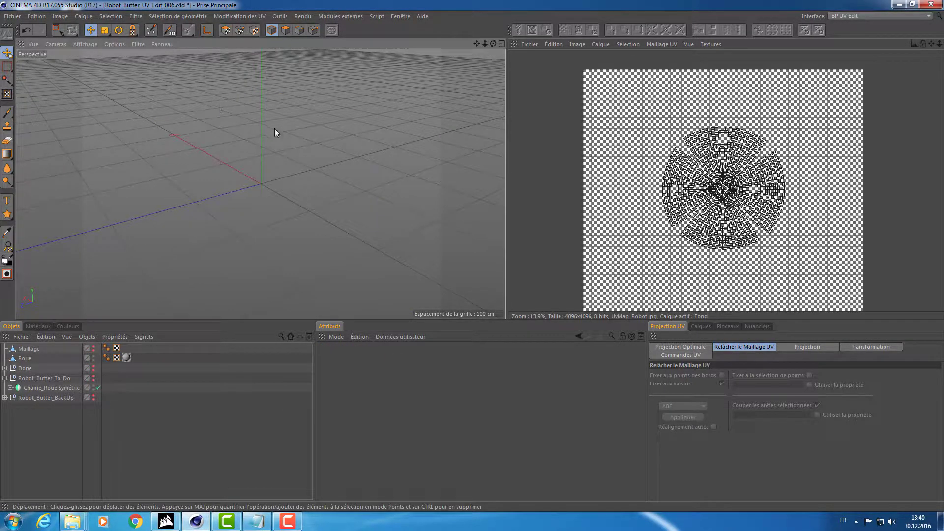
pyautogui.keyDown('alt'); pyautogui.moveTo(274, 128); pyautogui.dragTo(241, 147); pyautogui.keyUp('alt')
pyautogui.hotkey('shift', 'c')
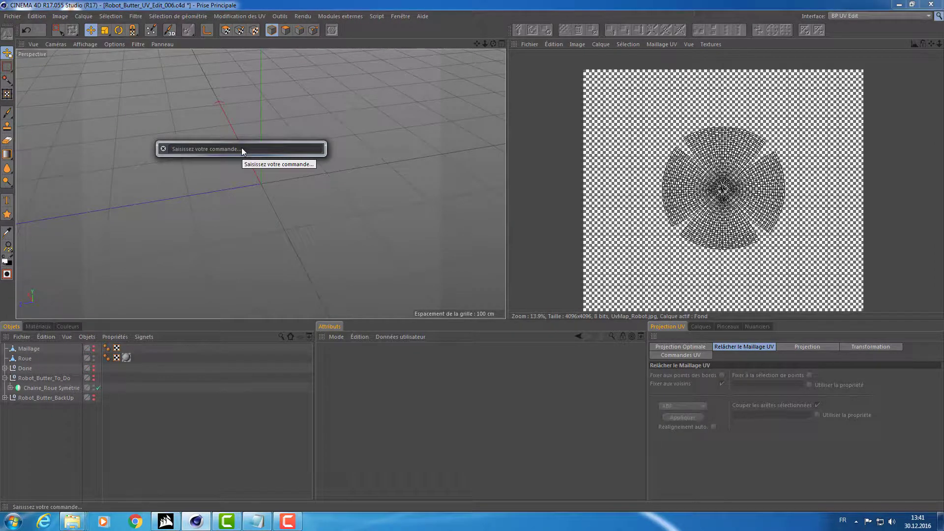
pyautogui.write('cerc')
pyautogui.press('Return')
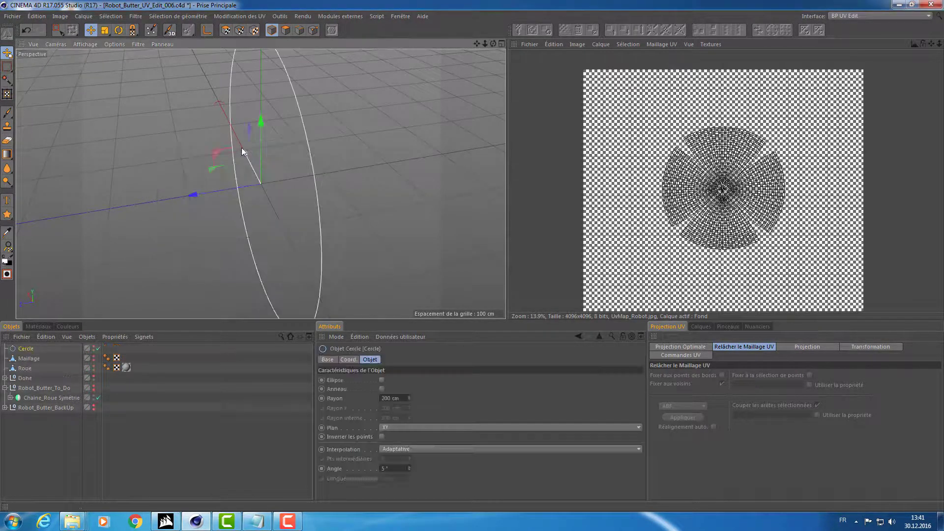
pyautogui.moveTo(241, 148)
pyautogui.keyDown('alt'); pyautogui.mouseDown()
pyautogui.moveTo(257, 181)
pyautogui.moveTo(272, 142)
pyautogui.moveTo(161, 184)
pyautogui.mouseUp(); pyautogui.keyUp('alt')
pyautogui.press('Delete')
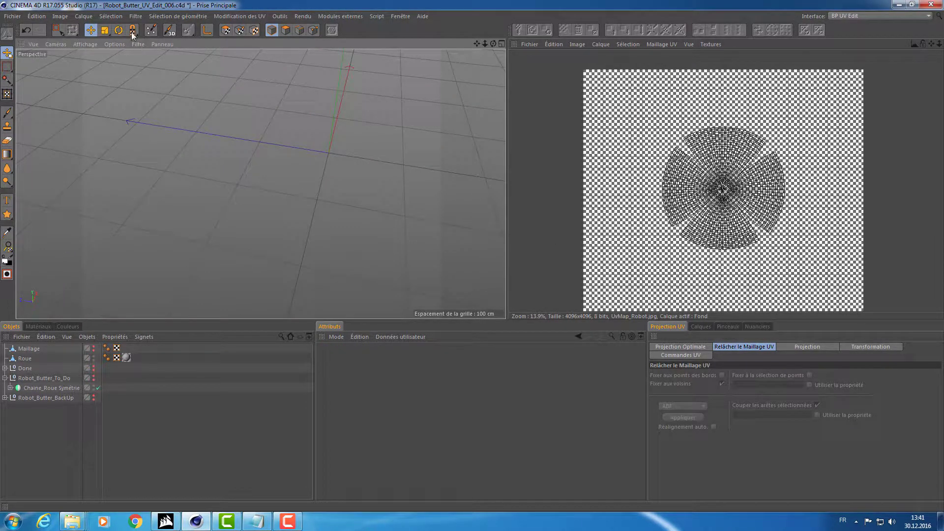
# Switch the interface layout to Interface de Démarrage (Utilisateur).
pyautogui.click(111, 16)
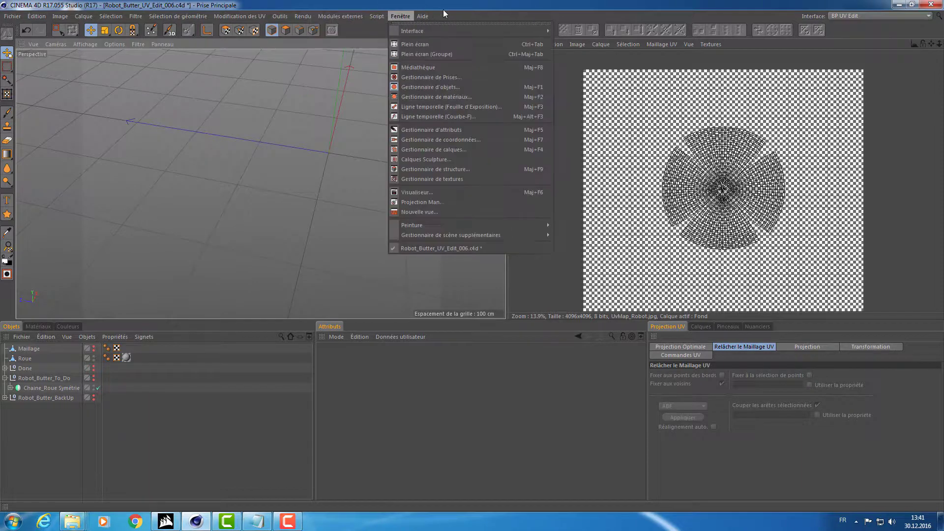
pyautogui.click(278, 141)
pyautogui.click(856, 16)
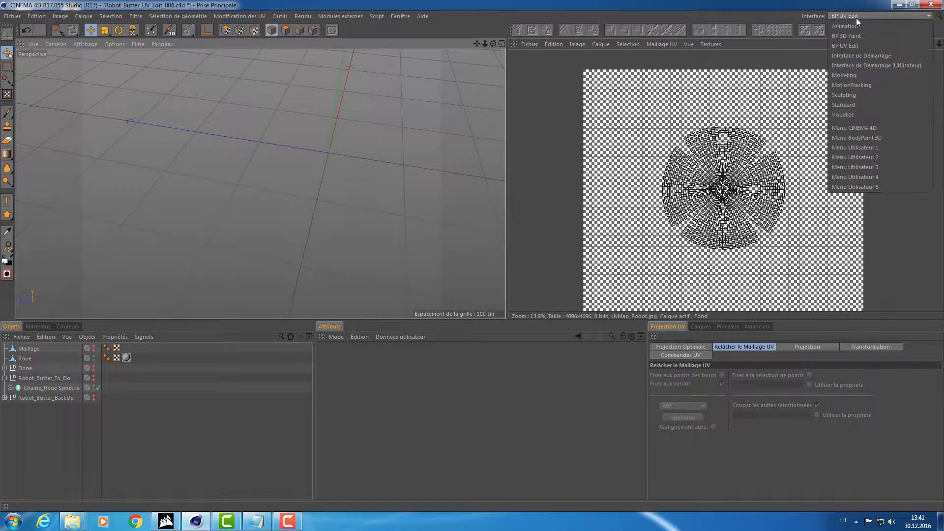
pyautogui.click(853, 66)
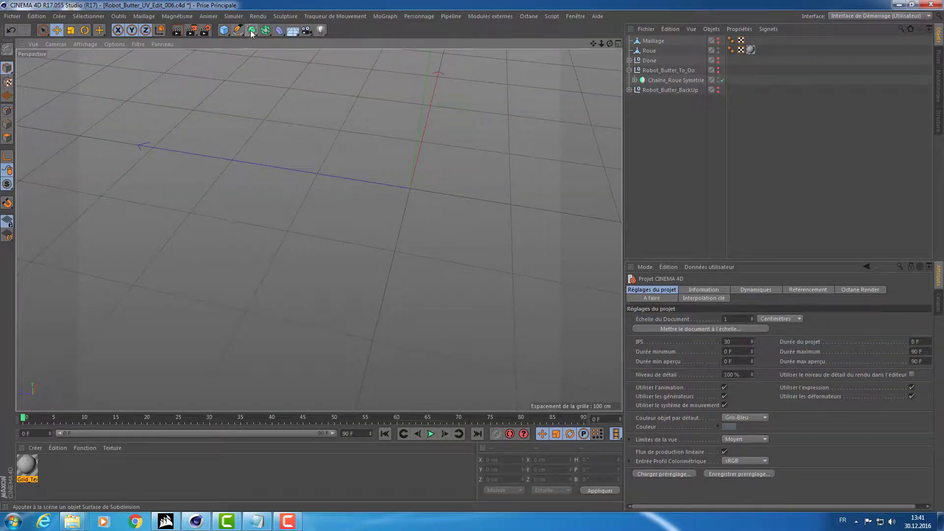
# Add a Surface de Subdivision object and switch the layout back to BP UV Edit.
pyautogui.click(251, 33)
pyautogui.click(867, 17)
pyautogui.click(858, 49)
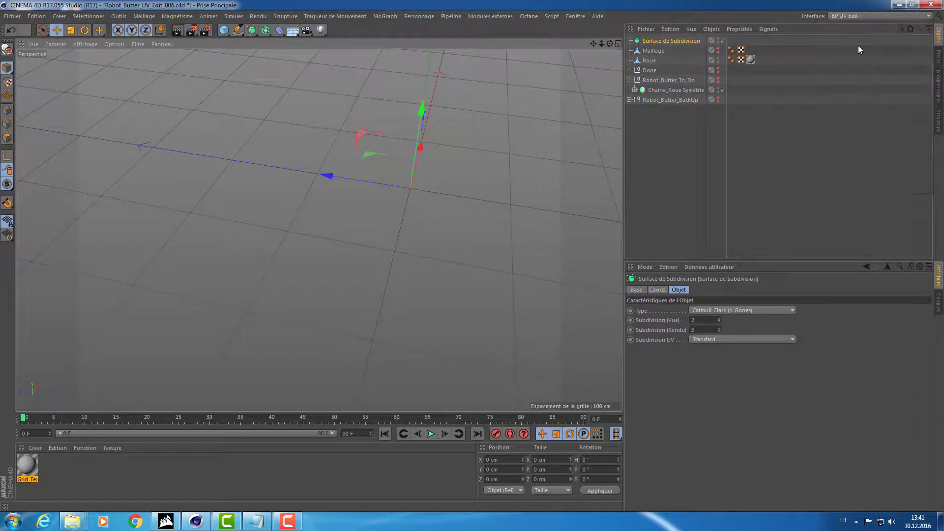
# Put Roue under the Surface de Subdivision and frame the smoothed wheel.
pyautogui.click(40, 378)
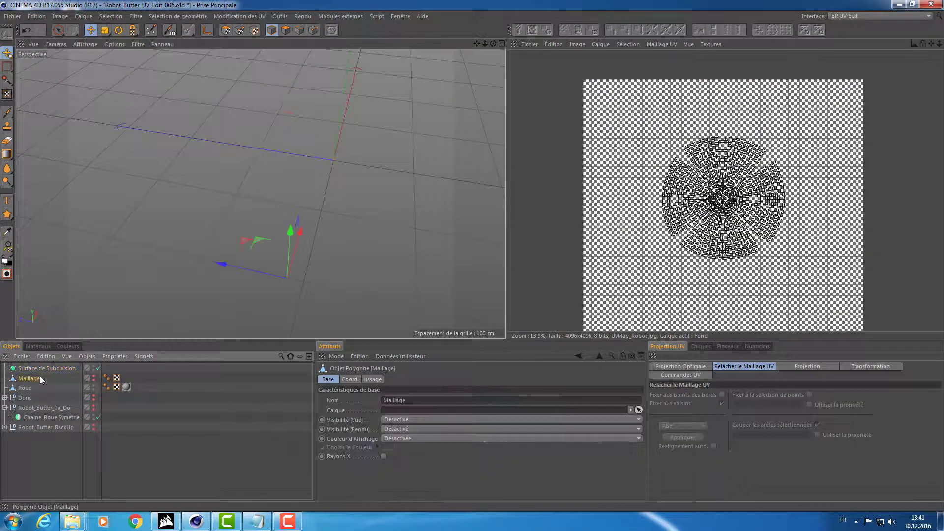
pyautogui.click(21, 389)
pyautogui.moveTo(35, 366); pyautogui.dragTo(34, 369)
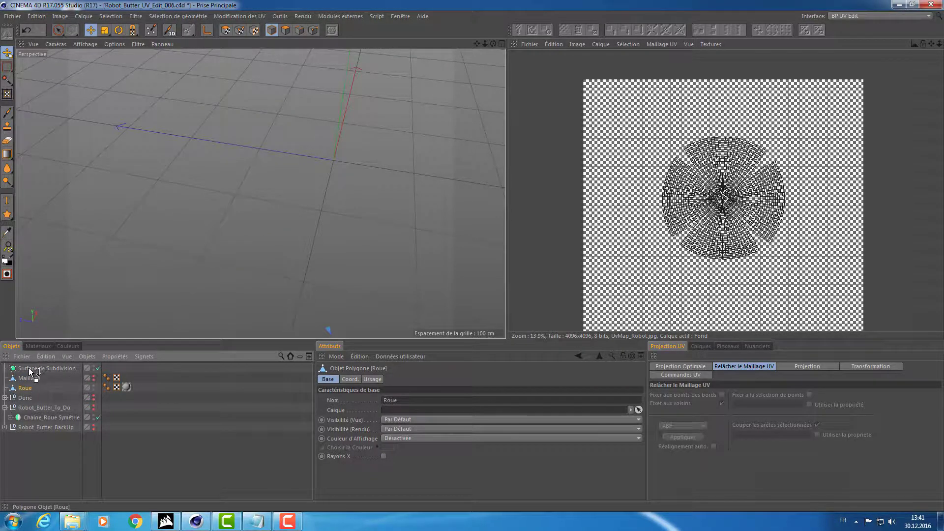
pyautogui.click(31, 368)
pyautogui.press('o')
pyautogui.moveTo(218, 234)
pyautogui.keyDown('alt'); pyautogui.mouseDown()
pyautogui.moveTo(261, 205)
pyautogui.moveTo(187, 219)
pyautogui.moveTo(279, 212)
pyautogui.moveTo(259, 194)
pyautogui.mouseUp(); pyautogui.keyUp('alt')
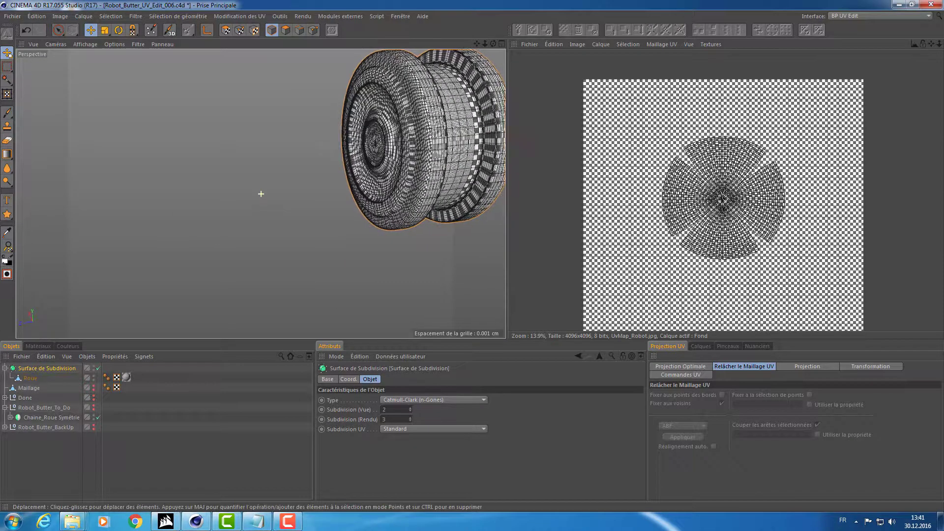
# Move Roue back out of the Surface de Subdivision and view the wheel from the front.
pyautogui.click(29, 380)
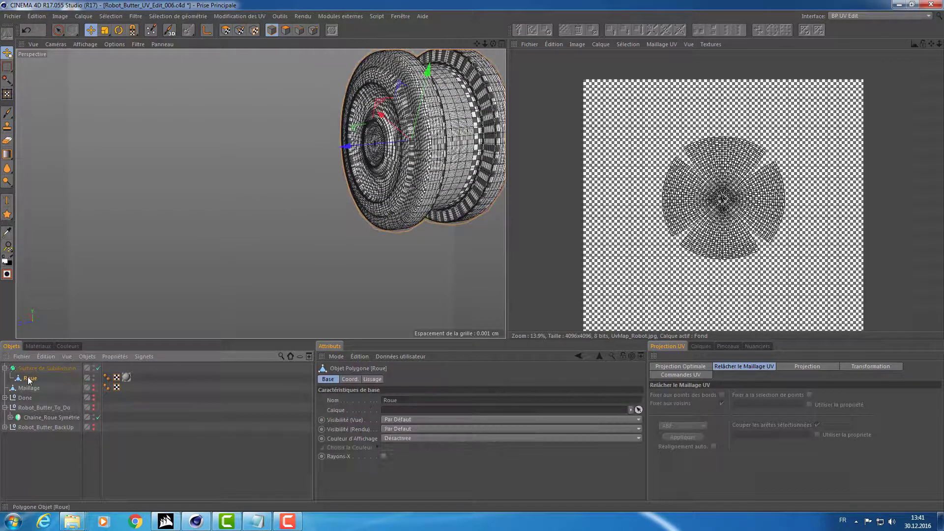
pyautogui.moveTo(34, 363); pyautogui.dragTo(27, 379)
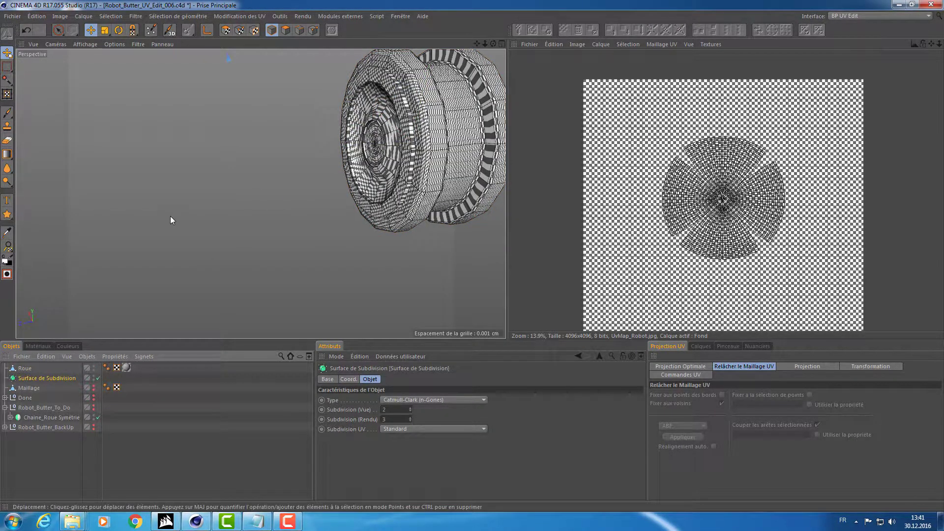
pyautogui.keyDown('alt'); pyautogui.moveTo(273, 174); pyautogui.dragTo(315, 176); pyautogui.keyUp('alt')
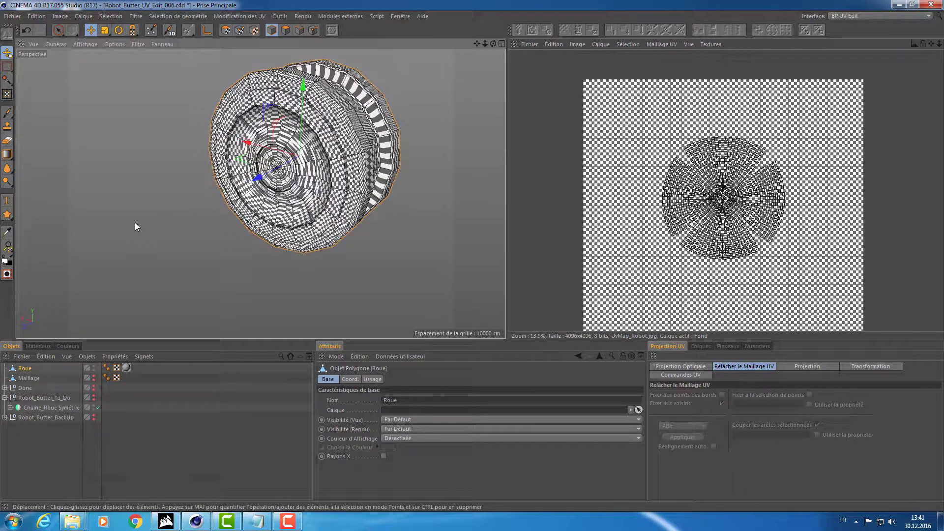
# Create a Subdivision Surface via the 'sub' command search and nest Roue inside it.
pyautogui.hotkey('shift', 'c')
pyautogui.write('su')
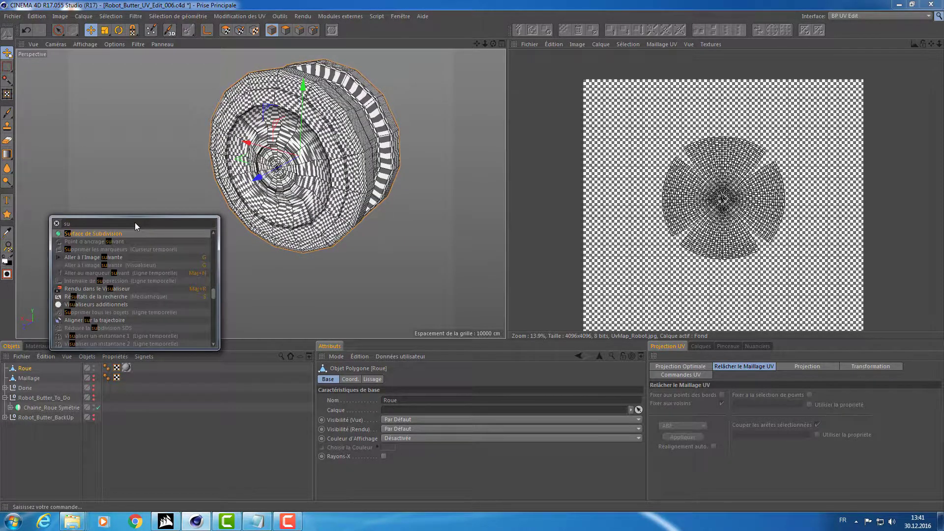
pyautogui.write('b')
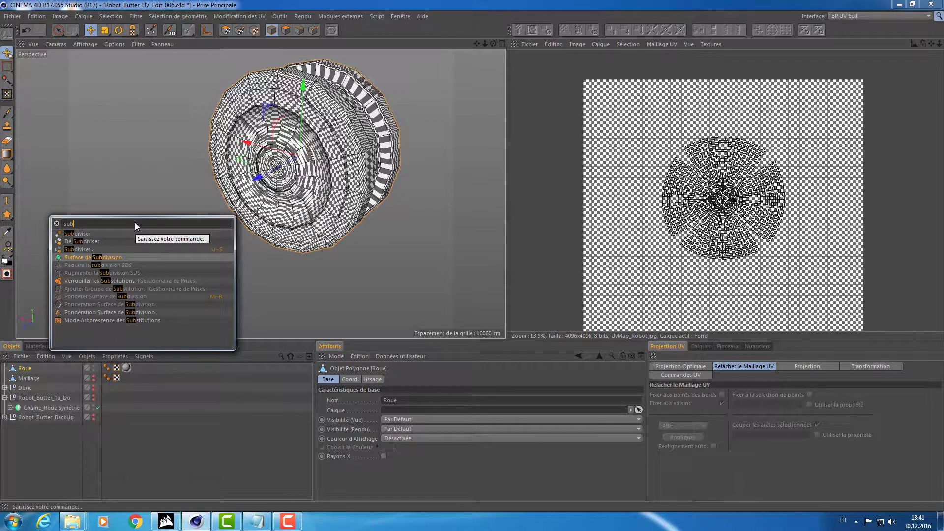
pyautogui.press('Return')
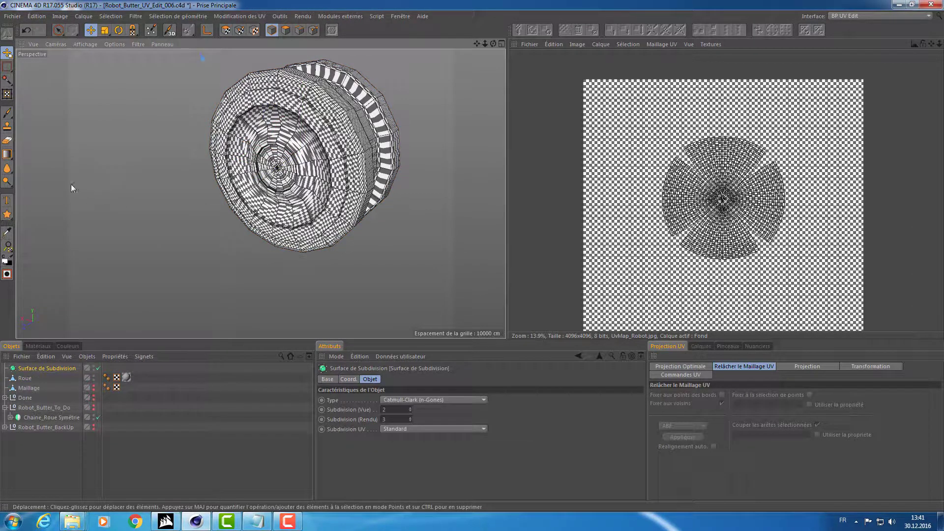
pyautogui.click(22, 378)
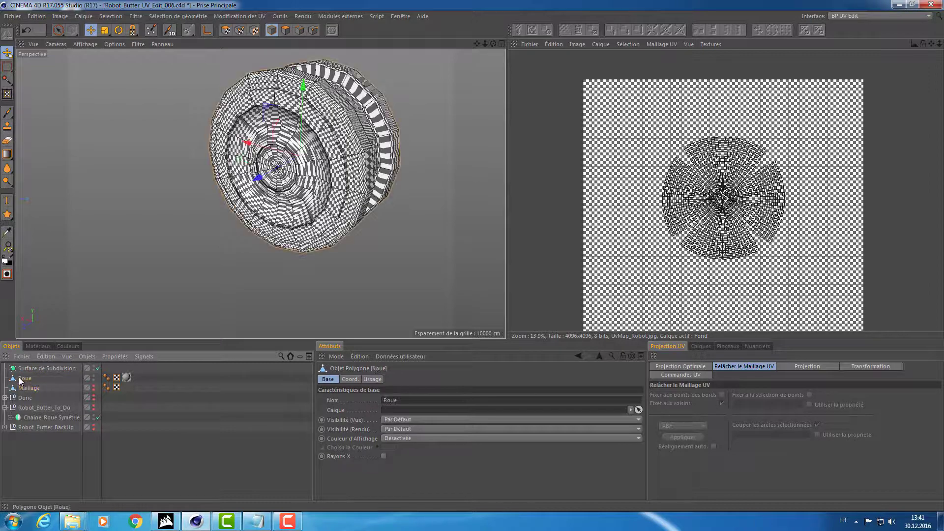
pyautogui.moveTo(22, 379); pyautogui.dragTo(26, 367)
pyautogui.click(26, 369)
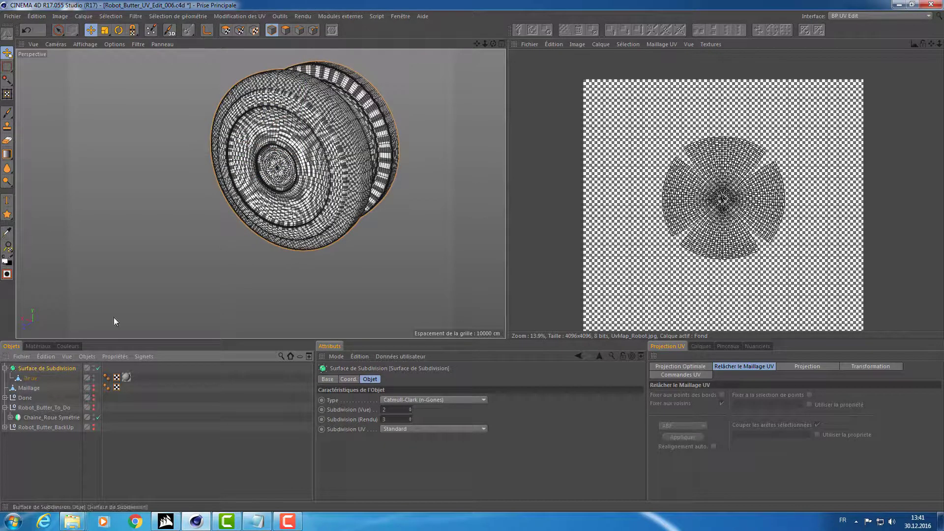
# Remove the wheel's Grid_Tex texture tag, undoing the accidental deletion of Roue.
pyautogui.press('o')
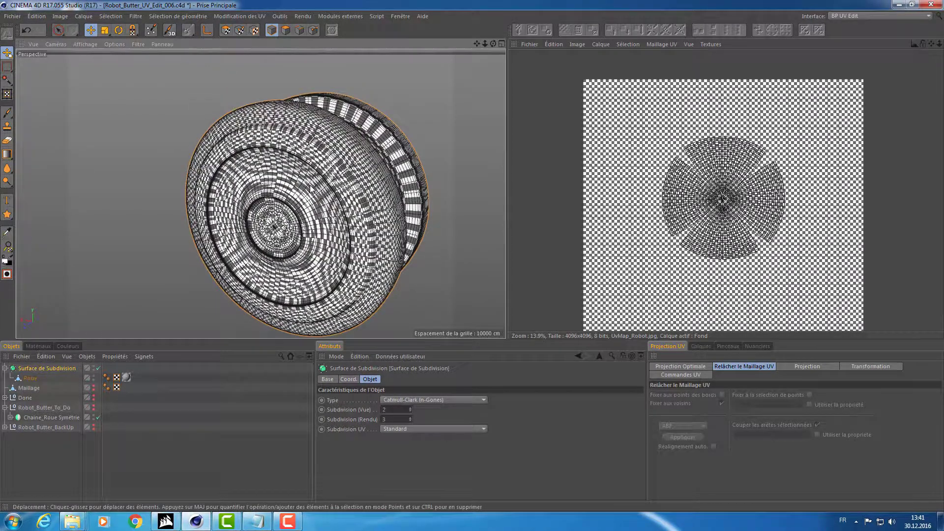
pyautogui.scroll(-2, 271, 207)
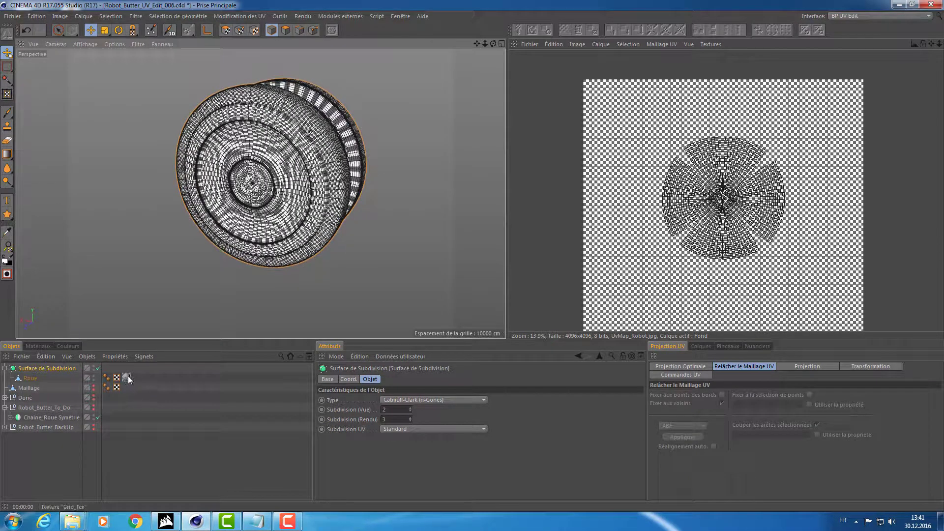
pyautogui.moveTo(127, 378)
pyautogui.mouseDown()
pyautogui.moveTo(125, 426)
pyautogui.moveTo(129, 383)
pyautogui.mouseUp()
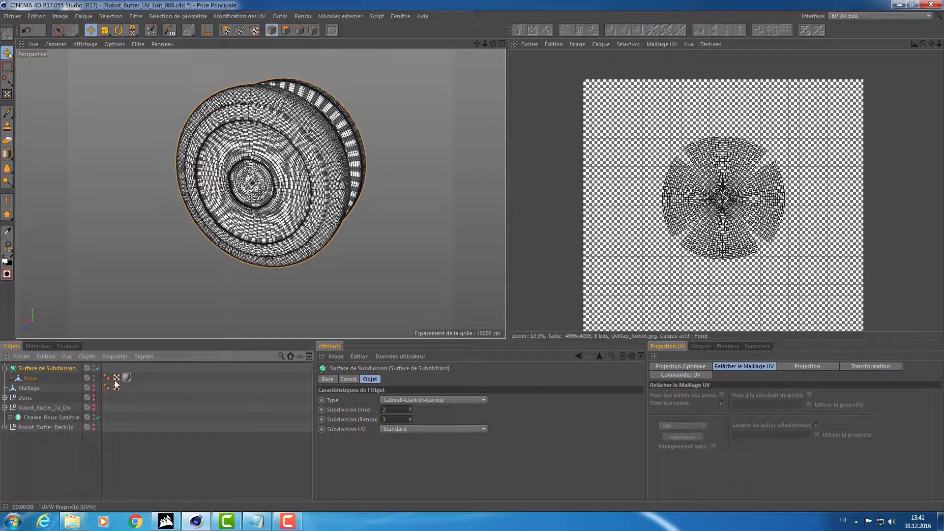
pyautogui.click(126, 377)
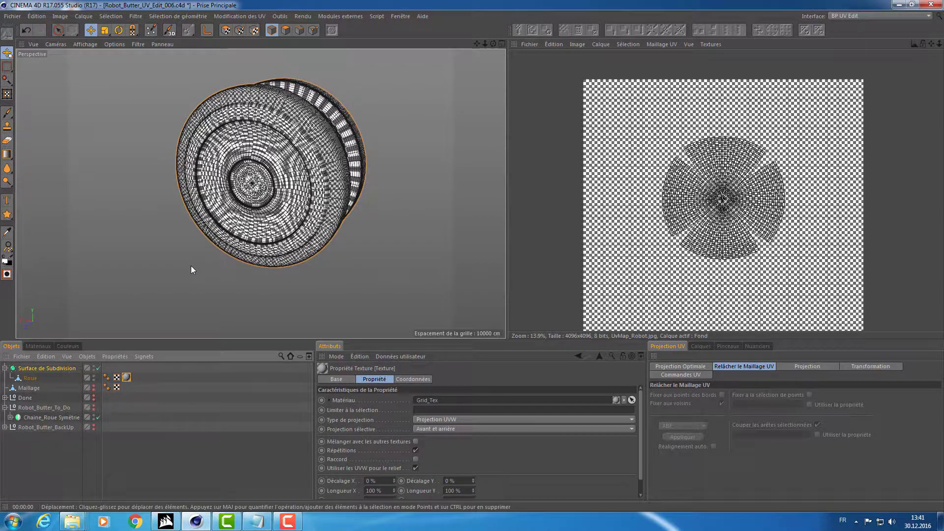
pyautogui.press('Delete')
pyautogui.hotkey('ctrl', 'z')
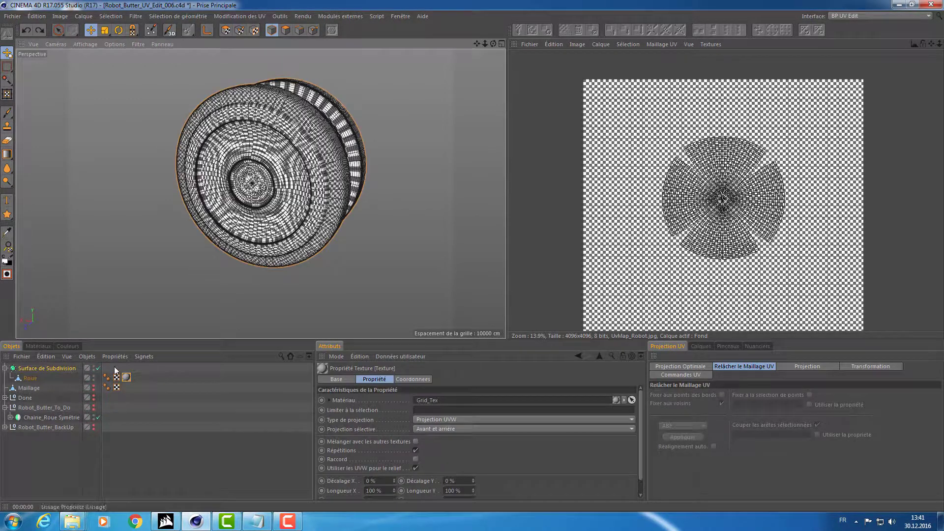
# Delete the Grid_Tex texture and render a close-up preview of the smoothed wheel.
pyautogui.press('Delete')
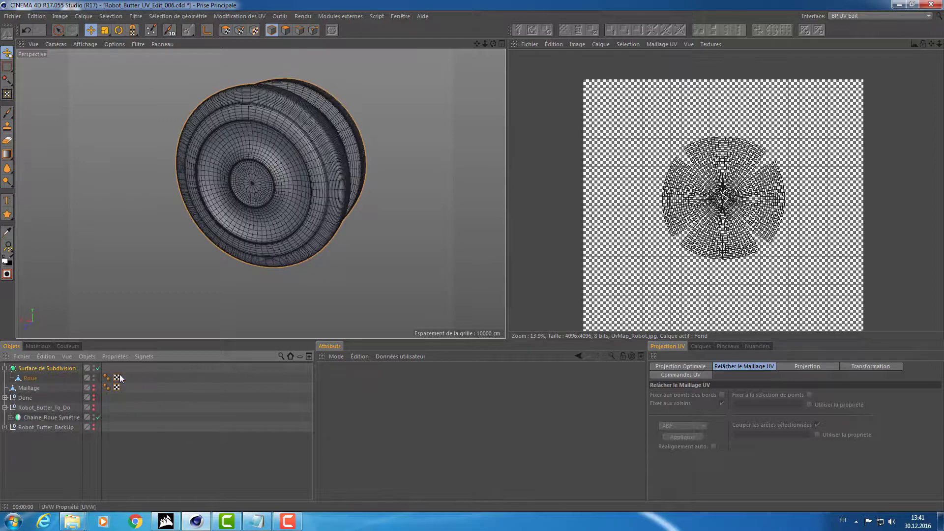
pyautogui.keyDown('alt'); pyautogui.moveTo(297, 218); pyautogui.dragTo(268, 140); pyautogui.keyUp('alt')
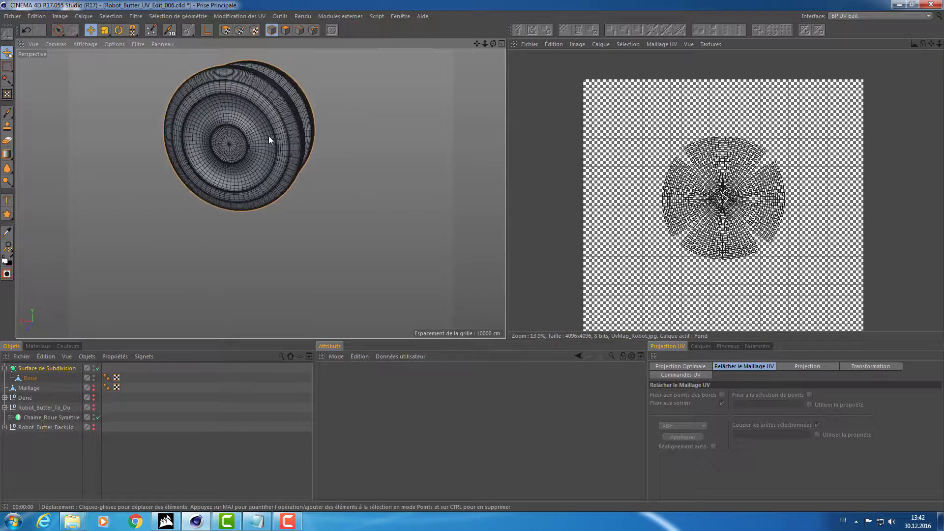
pyautogui.click(30, 378)
pyautogui.keyDown('alt'); pyautogui.moveTo(137, 297); pyautogui.dragTo(167, 216); pyautogui.keyUp('alt')
pyautogui.moveTo(176, 184)
pyautogui.keyDown('alt'); pyautogui.mouseDown(button='right')
pyautogui.moveTo(217, 175)
pyautogui.moveTo(203, 201)
pyautogui.mouseUp(button='right'); pyautogui.keyUp('alt')
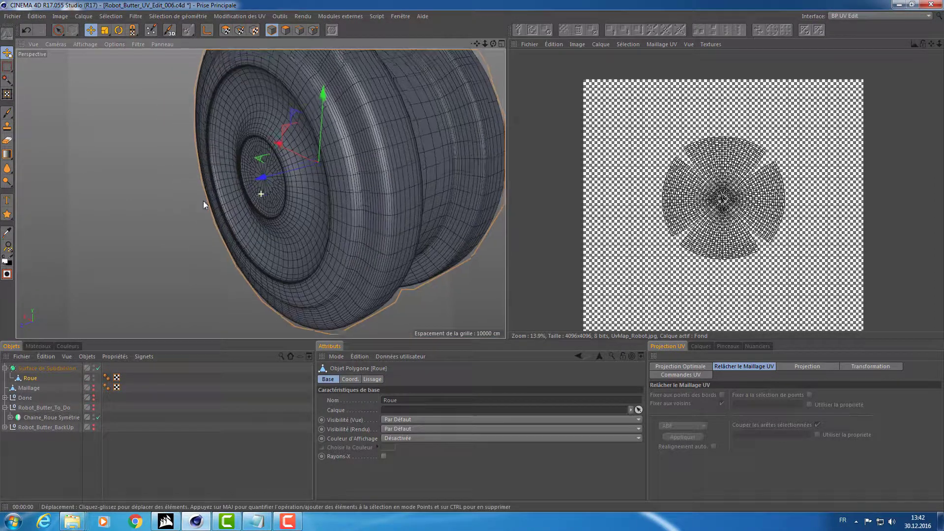
pyautogui.keyDown('alt'); pyautogui.moveTo(202, 201); pyautogui.dragTo(194, 188); pyautogui.keyUp('alt')
pyautogui.hotkey('ctrl', 'r')
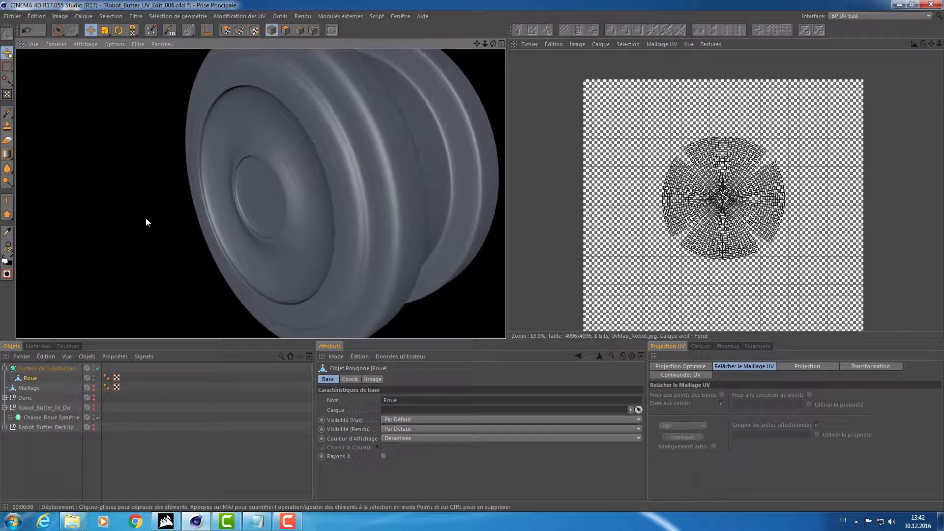
pyautogui.click(152, 206)
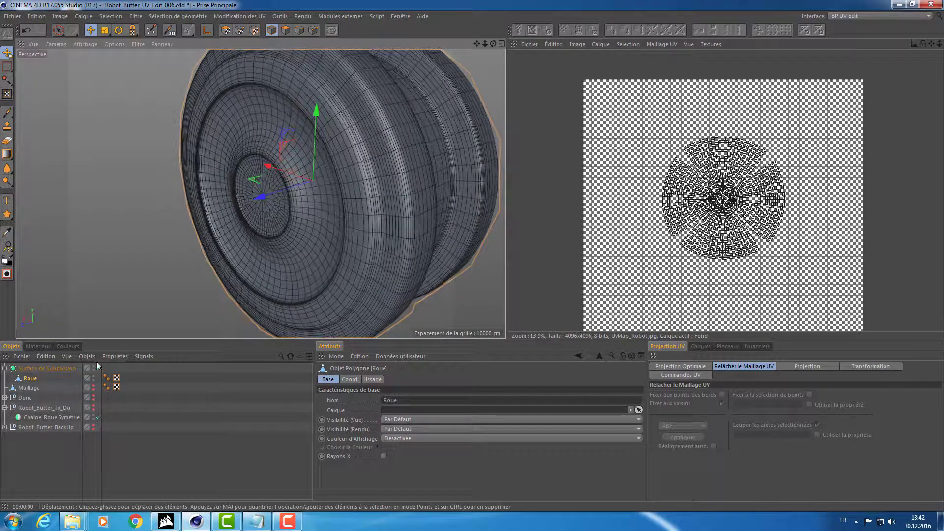
# Set the Subdivision Surface viewport subdivision to 2 and re-render the wheel.
pyautogui.click(57, 369)
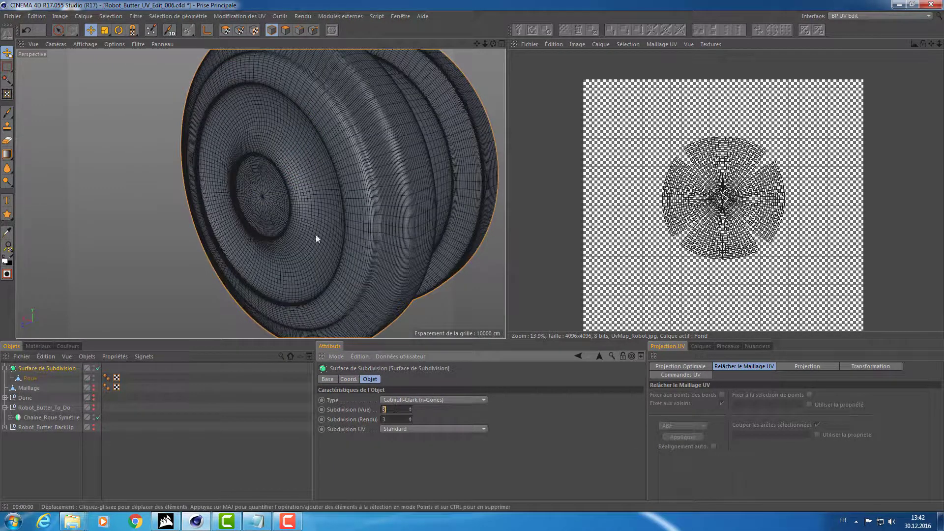
pyautogui.hotkey('ctrl', 'r')
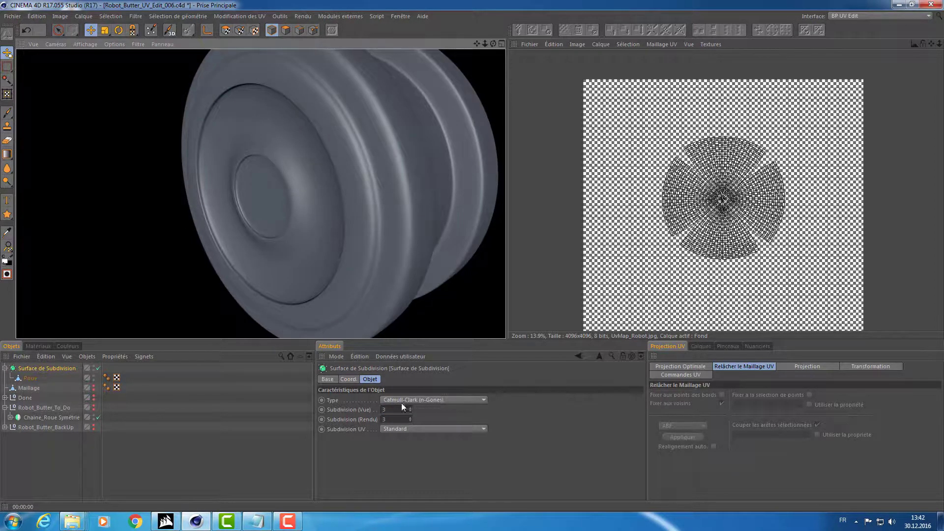
pyautogui.click(393, 409)
pyautogui.write('2')
pyautogui.press('Return')
pyautogui.hotkey('ctrl', 'r')
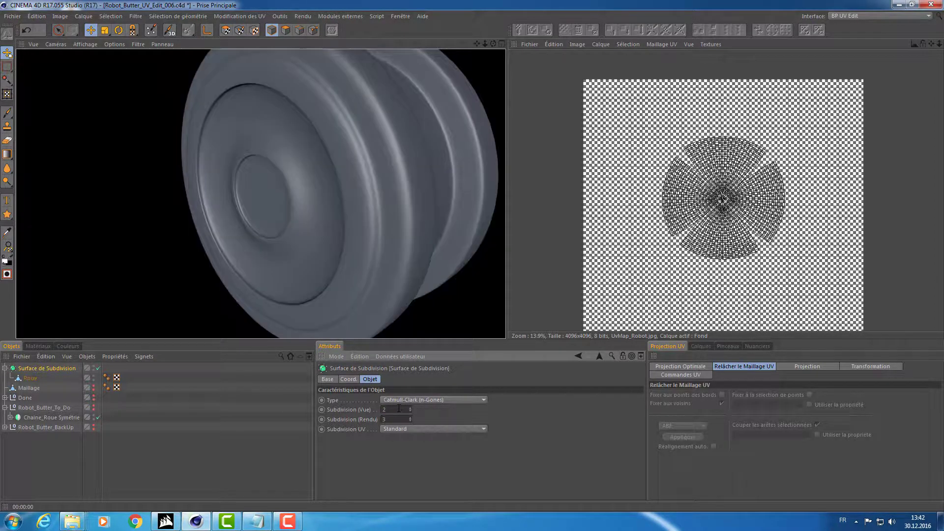
# Return the viewport subdivision to 3, re-render, and select Roue.
pyautogui.click(398, 409)
pyautogui.write('3')
pyautogui.press('Return')
pyautogui.hotkey('ctrl', 'r')
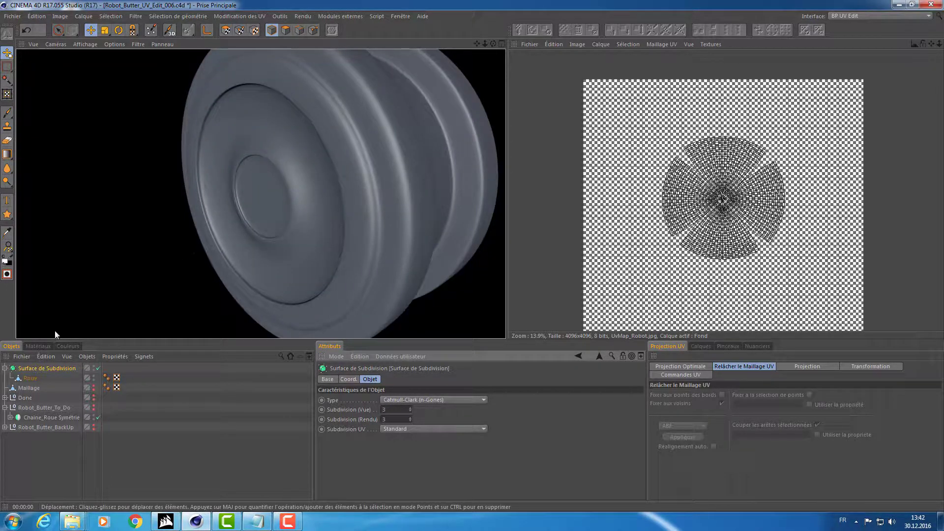
pyautogui.click(26, 381)
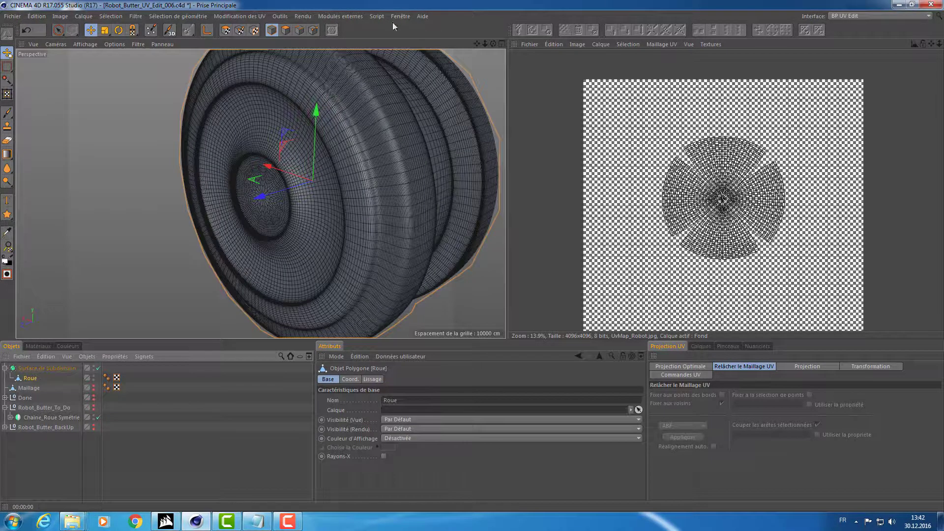
# In edge mode with smoothing off, loop-select the wheel's outer two rim edge loops.
pyautogui.click(299, 30)
pyautogui.moveTo(223, 157)
pyautogui.keyDown('alt'); pyautogui.mouseDown()
pyautogui.moveTo(258, 142)
pyautogui.moveTo(337, 144)
pyautogui.moveTo(407, 185)
pyautogui.moveTo(357, 173)
pyautogui.mouseUp(); pyautogui.keyUp('alt')
pyautogui.press('q')
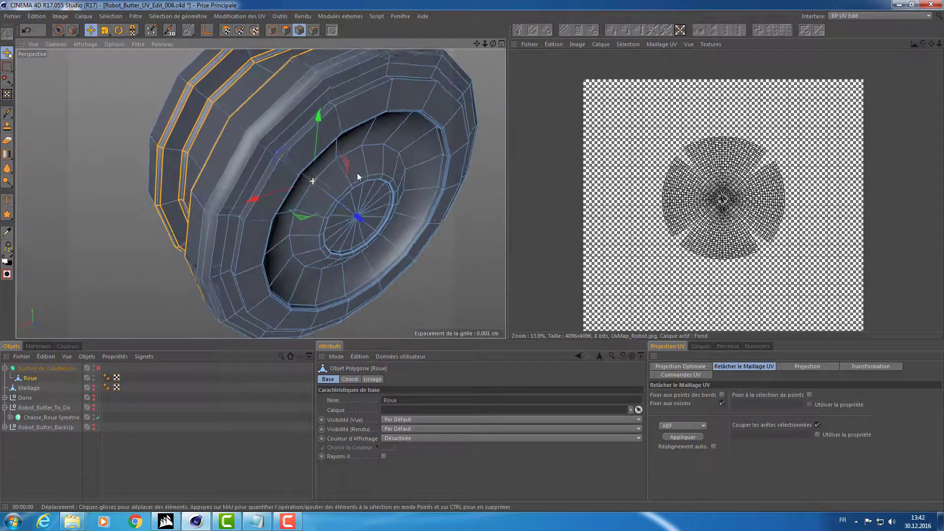
pyautogui.press('u')
pyautogui.press('l')
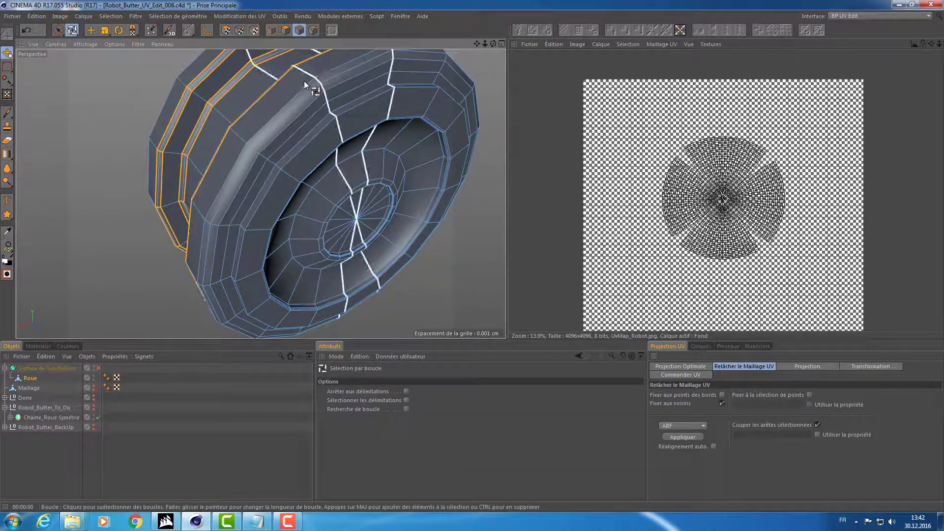
pyautogui.keyDown('shift'); pyautogui.click(304, 106); pyautogui.keyUp('shift')
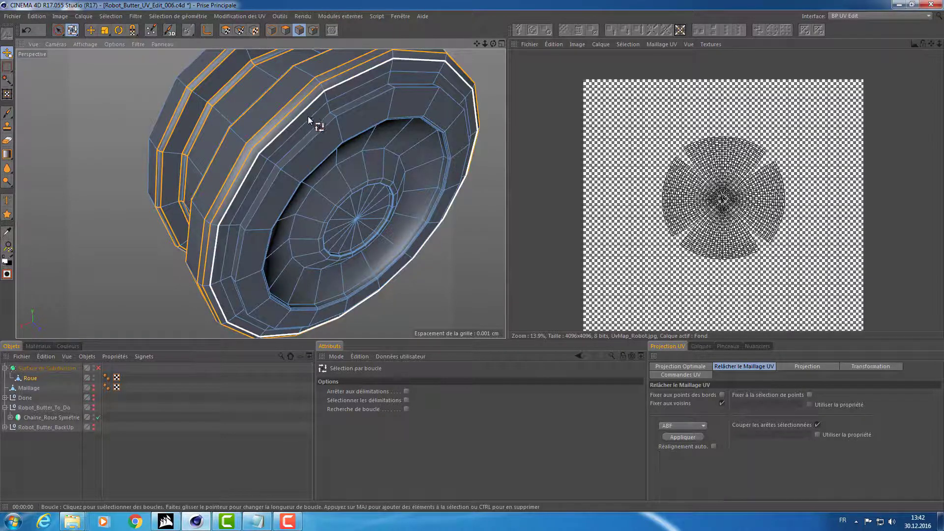
pyautogui.keyDown('shift'); pyautogui.click(308, 116); pyautogui.keyUp('shift')
# Add two more rim loops and the inner rim loop to the edge selection.
pyautogui.keyDown('alt'); pyautogui.moveTo(299, 168); pyautogui.dragTo(244, 116); pyautogui.keyUp('alt')
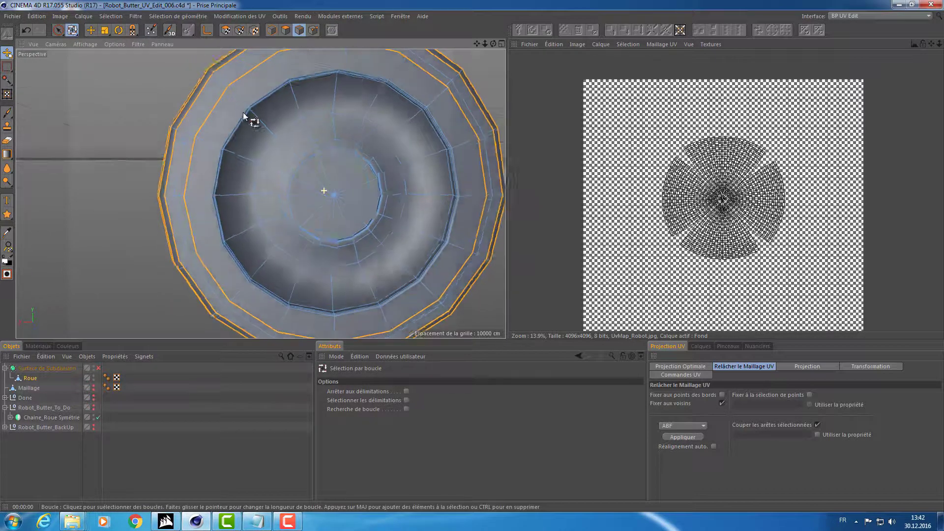
pyautogui.scroll(5, 253, 101)
pyautogui.scroll(5, 289, 96)
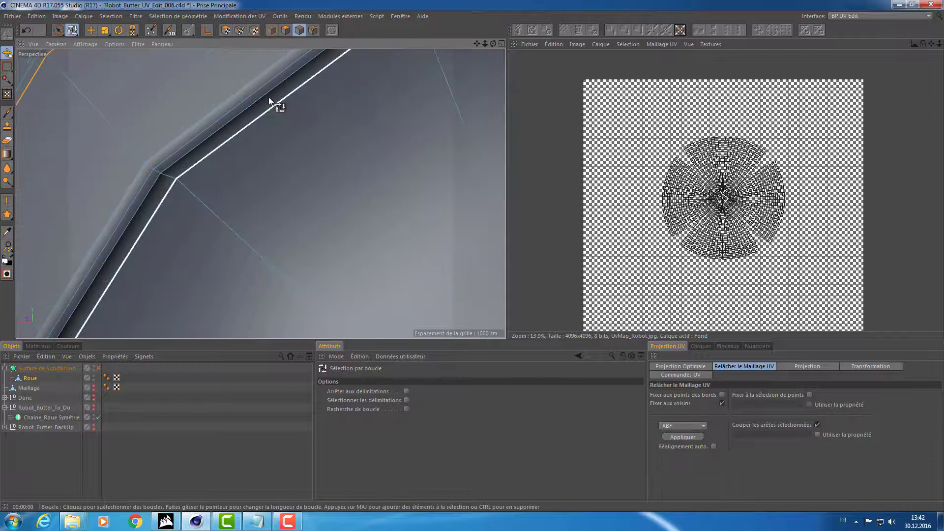
pyautogui.keyDown('shift'); pyautogui.click(245, 106); pyautogui.keyUp('shift')
pyautogui.scroll(-5, 366, 181)
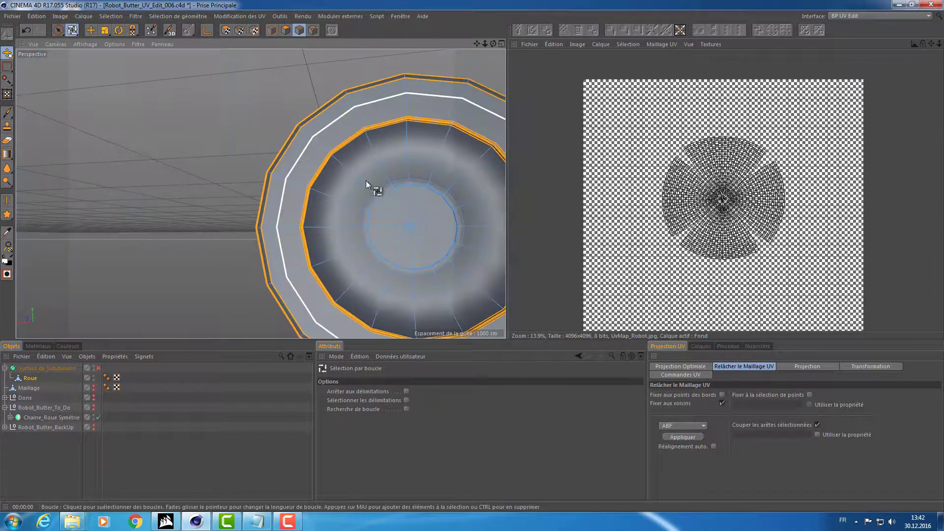
pyautogui.keyDown('alt'); pyautogui.moveTo(365, 181); pyautogui.dragTo(207, 132, button='middle'); pyautogui.keyUp('alt')
pyautogui.keyDown('alt'); pyautogui.moveTo(207, 132); pyautogui.dragTo(275, 164); pyautogui.keyUp('alt')
pyautogui.scroll(3, 240, 128)
pyautogui.scroll(2, 213, 125)
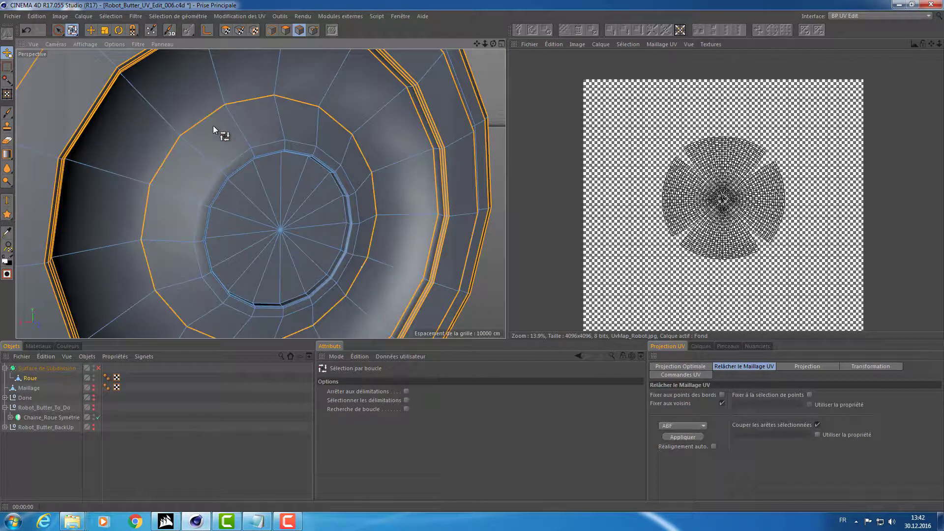
pyautogui.scroll(2, 245, 147)
pyautogui.scroll(2, 255, 157)
pyautogui.scroll(3, 207, 143)
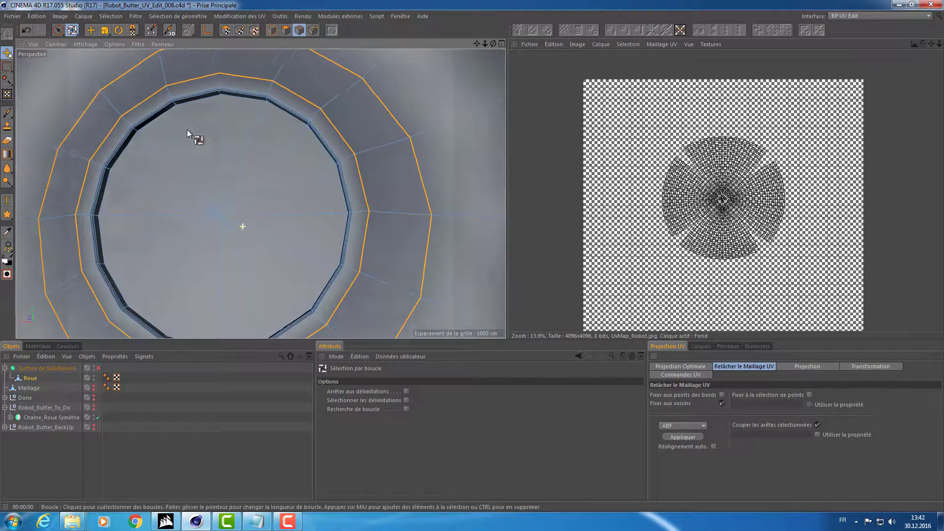
pyautogui.scroll(3, 144, 103)
pyautogui.scroll(1, 166, 109)
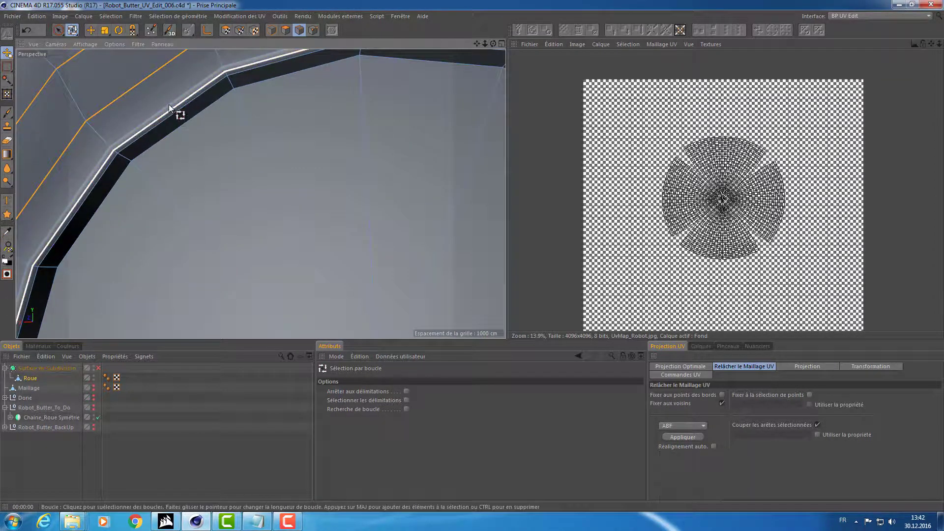
pyautogui.keyDown('shift'); pyautogui.click(169, 105); pyautogui.keyUp('shift')
# Inspect the wheel's underside up close and select the Surface de Subdivision object.
pyautogui.scroll(-3, 189, 147)
pyautogui.scroll(-2, 194, 140)
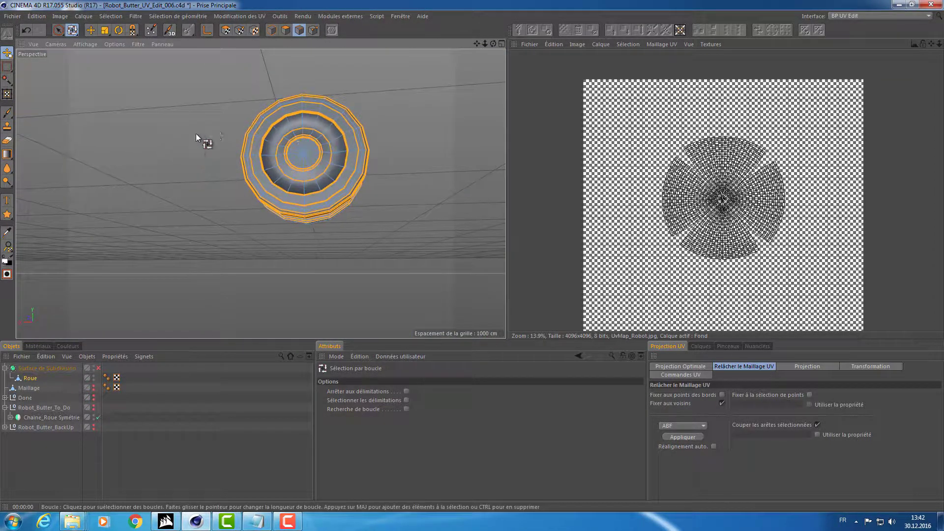
pyautogui.moveTo(196, 134)
pyautogui.keyDown('alt'); pyautogui.mouseDown()
pyautogui.moveTo(437, 216)
pyautogui.moveTo(384, 227)
pyautogui.moveTo(308, 199)
pyautogui.moveTo(269, 197)
pyautogui.moveTo(334, 131)
pyautogui.mouseUp(); pyautogui.keyUp('alt')
pyautogui.scroll(3, 285, 148)
pyautogui.moveTo(284, 147)
pyautogui.keyDown('alt'); pyautogui.mouseDown()
pyautogui.moveTo(217, 157)
pyautogui.moveTo(170, 198)
pyautogui.moveTo(136, 116)
pyautogui.moveTo(69, 134)
pyautogui.moveTo(228, 128)
pyautogui.moveTo(142, 152)
pyautogui.mouseUp(); pyautogui.keyUp('alt')
pyautogui.scroll(3, 228, 129)
pyautogui.click(49, 367)
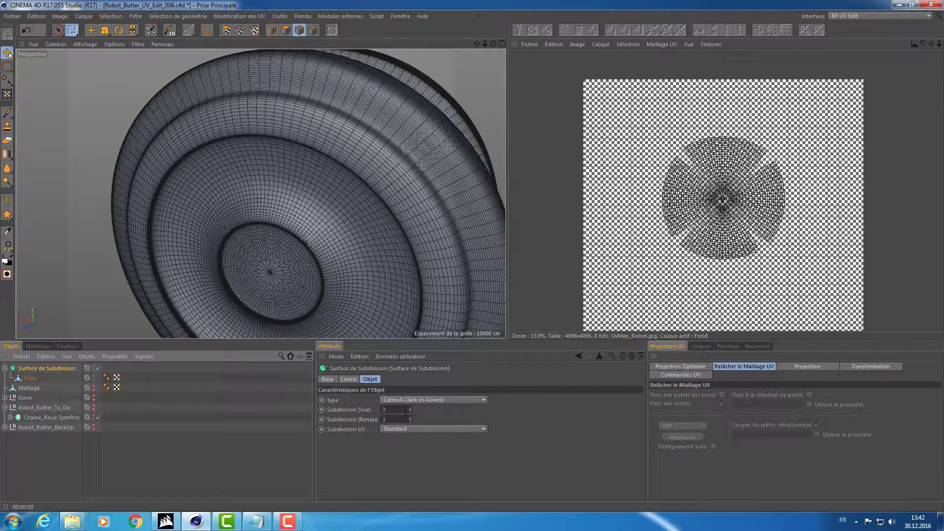
# Bake the Subdivision Surface to an editable mesh, move Roue to top level, delete the empty container.
pyautogui.press('c')
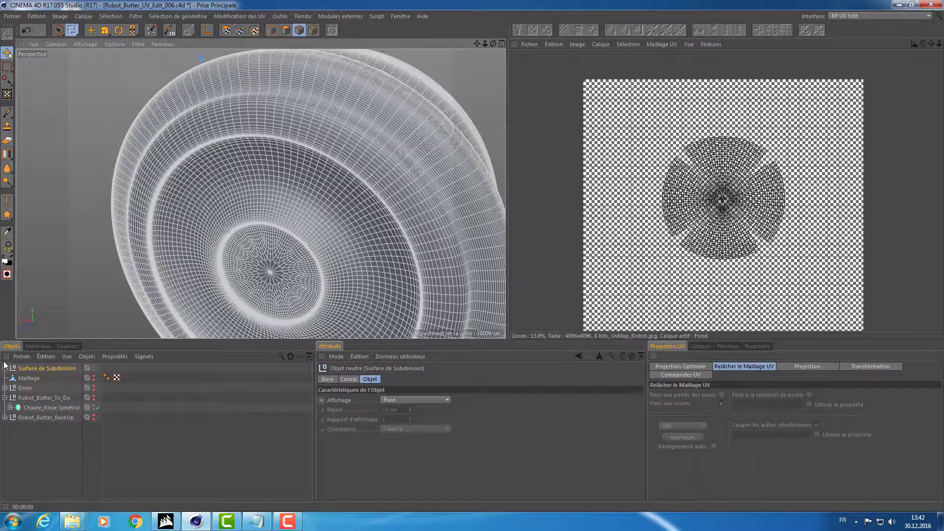
pyautogui.click(5, 367)
pyautogui.moveTo(31, 367); pyautogui.dragTo(34, 364)
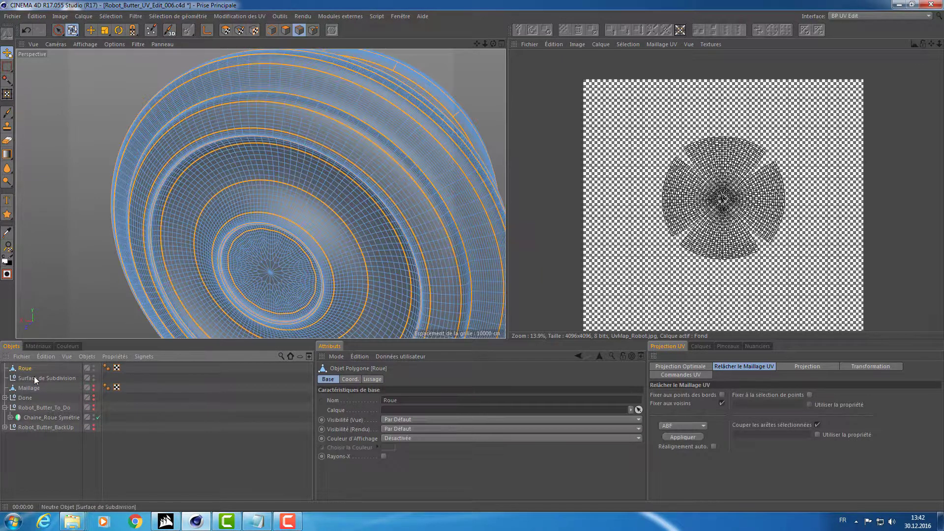
pyautogui.click(34, 376)
pyautogui.press('Delete')
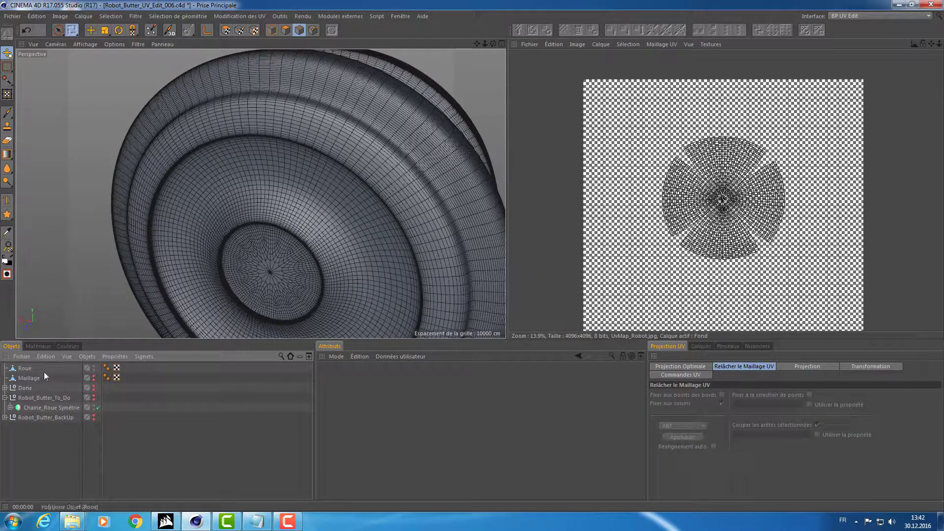
pyautogui.click(29, 366)
pyautogui.moveTo(172, 207)
pyautogui.keyDown('alt'); pyautogui.mouseDown()
pyautogui.moveTo(213, 157)
pyautogui.moveTo(323, 143)
pyautogui.moveTo(302, 165)
pyautogui.moveTo(341, 182)
pyautogui.moveTo(311, 242)
pyautogui.moveTo(289, 223)
pyautogui.moveTo(286, 201)
pyautogui.moveTo(294, 182)
pyautogui.moveTo(329, 175)
pyautogui.mouseUp(); pyautogui.keyUp('alt')
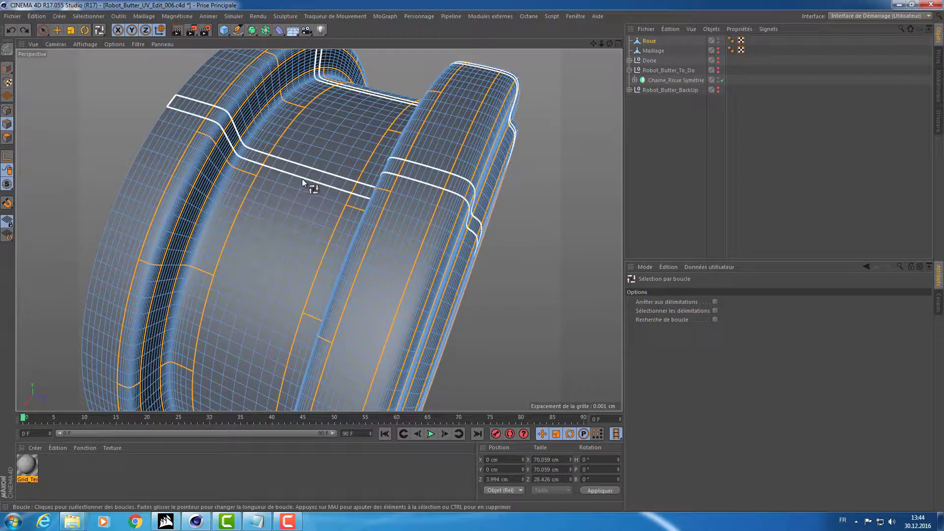
# Loop-select five evenly spaced edge loops around the wheel's centre band.
pyautogui.moveTo(266, 183)
pyautogui.keyDown('alt'); pyautogui.mouseDown()
pyautogui.moveTo(333, 179)
pyautogui.moveTo(338, 167)
pyautogui.mouseUp(); pyautogui.keyUp('alt')
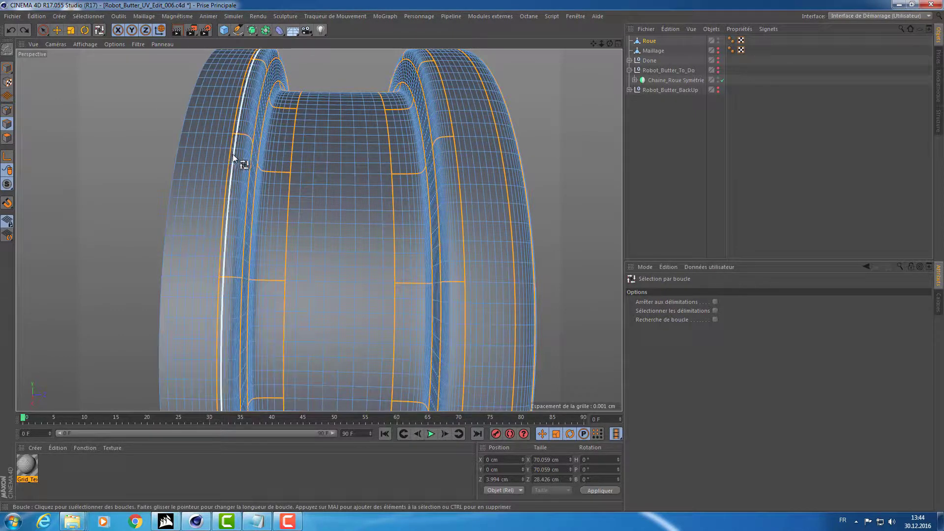
pyautogui.click(341, 172)
pyautogui.keyDown('shift'); pyautogui.click(332, 175); pyautogui.keyUp('shift')
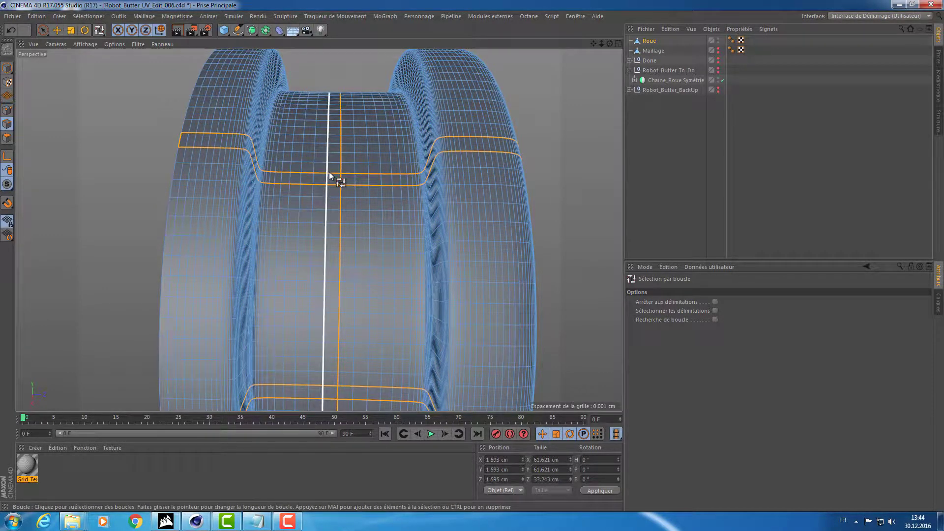
pyautogui.hotkey('ctrl', 'z')
pyautogui.keyDown('shift'); pyautogui.click(328, 172); pyautogui.keyUp('shift')
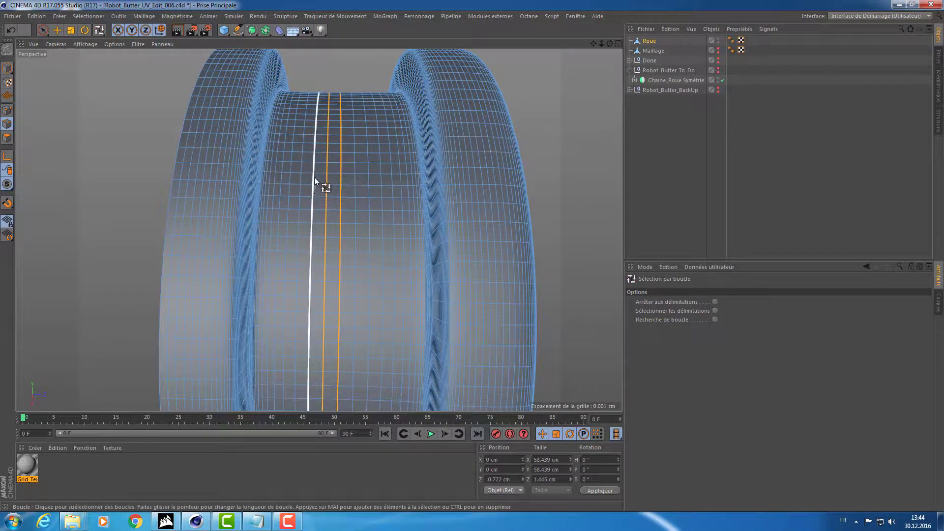
pyautogui.keyDown('shift'); pyautogui.click(313, 181); pyautogui.keyUp('shift')
pyautogui.keyDown('shift'); pyautogui.click(351, 178); pyautogui.keyUp('shift')
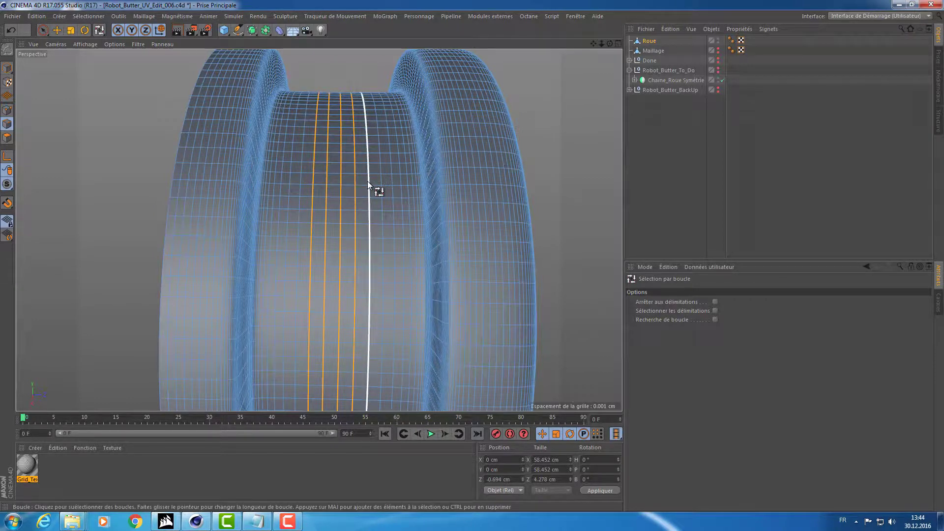
pyautogui.keyDown('shift'); pyautogui.click(367, 181); pyautogui.keyUp('shift')
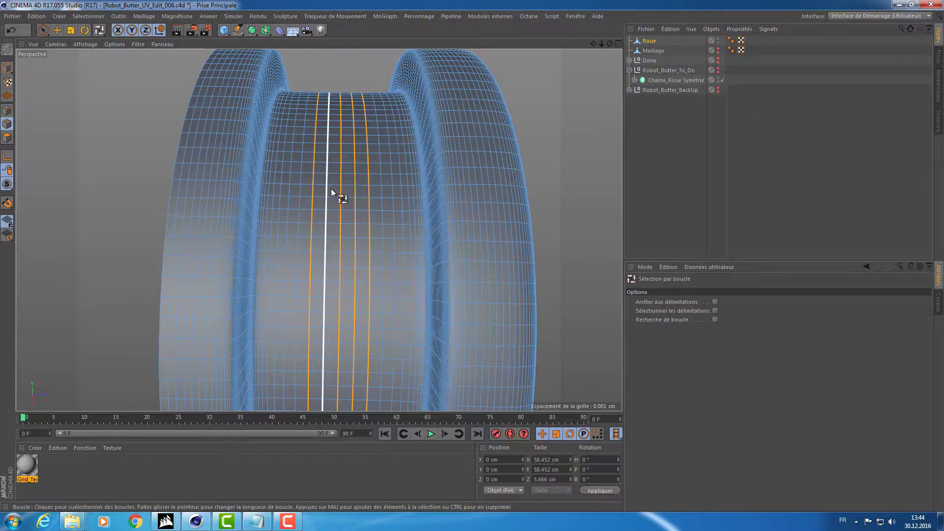
# Add loops around the left and right tyres, including the right tyre's edge loop.
pyautogui.keyDown('shift'); pyautogui.click(200, 169); pyautogui.keyUp('shift')
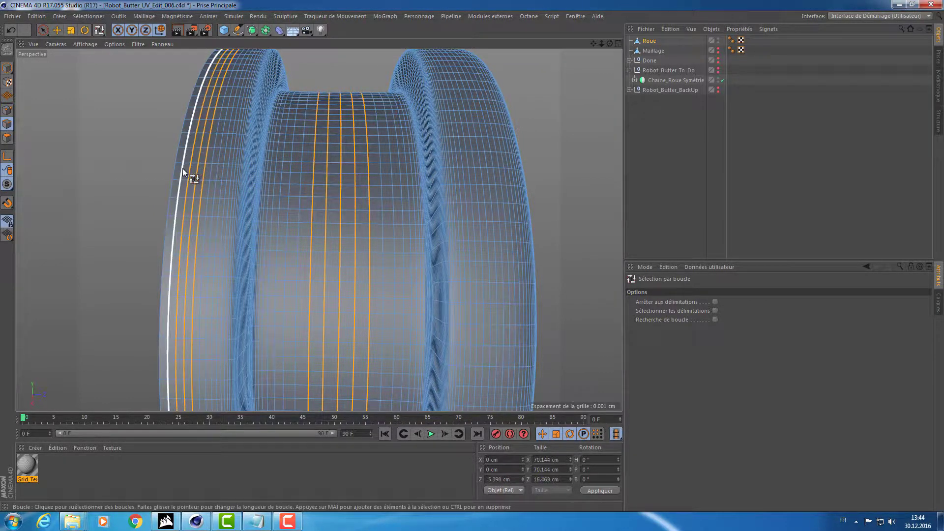
pyautogui.keyDown('shift'); pyautogui.click(183, 170); pyautogui.keyUp('shift')
pyautogui.moveTo(294, 176)
pyautogui.keyDown('alt'); pyautogui.mouseDown()
pyautogui.moveTo(346, 169)
pyautogui.moveTo(350, 125)
pyautogui.moveTo(400, 111)
pyautogui.moveTo(406, 178)
pyautogui.moveTo(415, 176)
pyautogui.mouseUp(); pyautogui.keyUp('alt')
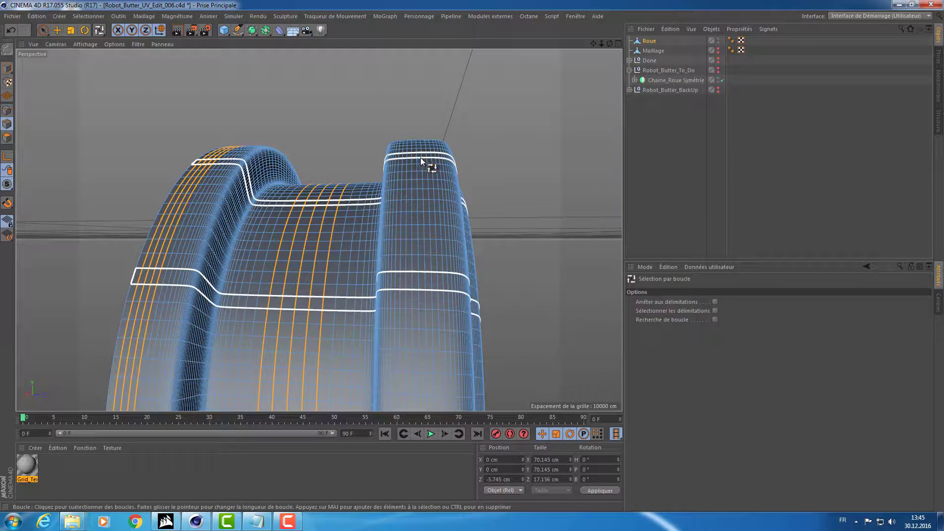
pyautogui.keyDown('shift'); pyautogui.click(420, 158); pyautogui.keyUp('shift')
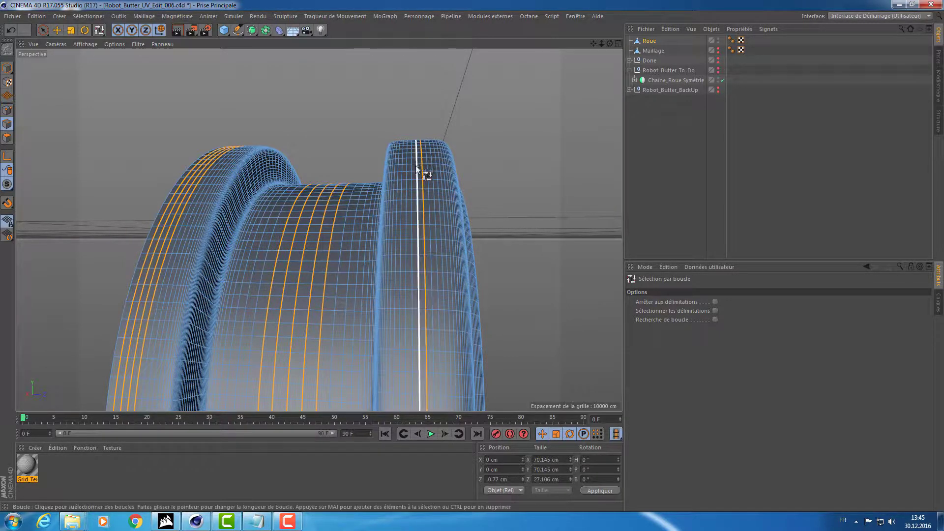
pyautogui.keyDown('shift'); pyautogui.click(418, 257); pyautogui.keyUp('shift')
pyautogui.keyDown('shift'); pyautogui.click(432, 258); pyautogui.keyUp('shift')
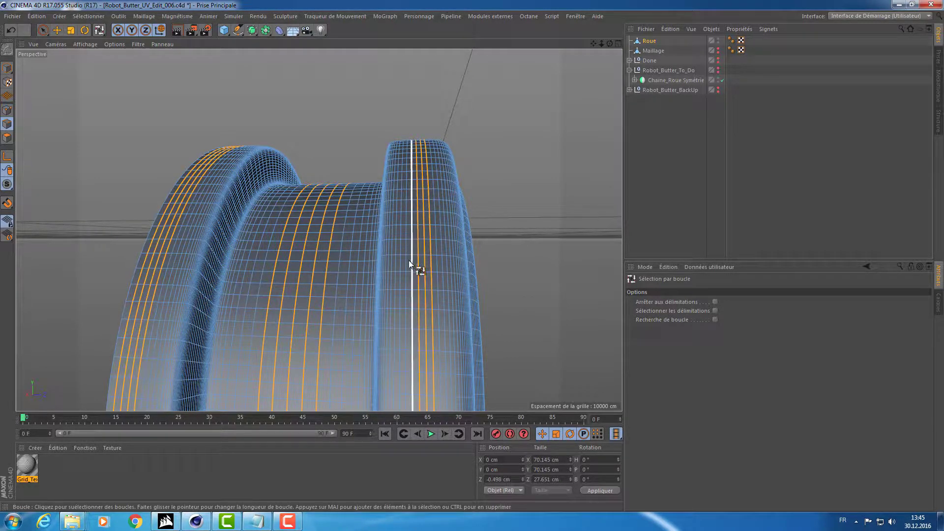
pyautogui.keyDown('shift'); pyautogui.click(406, 261); pyautogui.keyUp('shift')
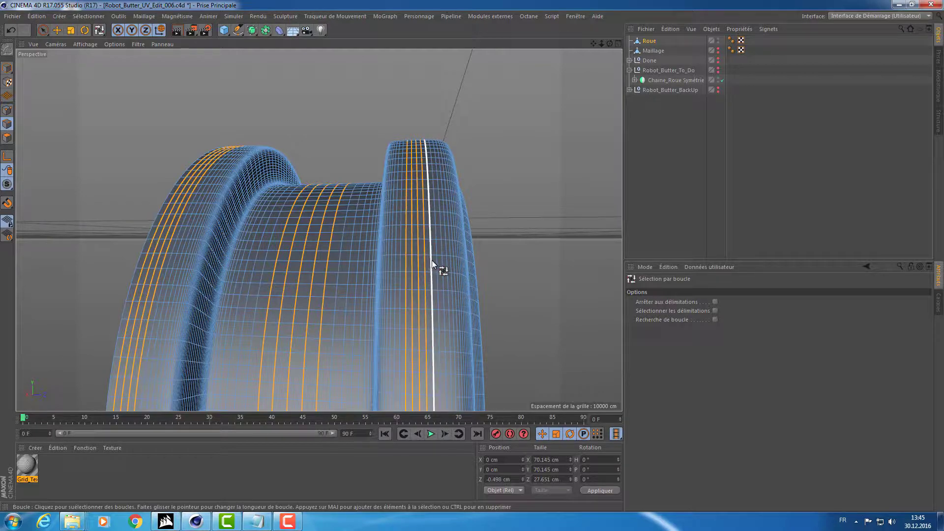
pyautogui.keyDown('shift'); pyautogui.click(438, 259); pyautogui.keyUp('shift')
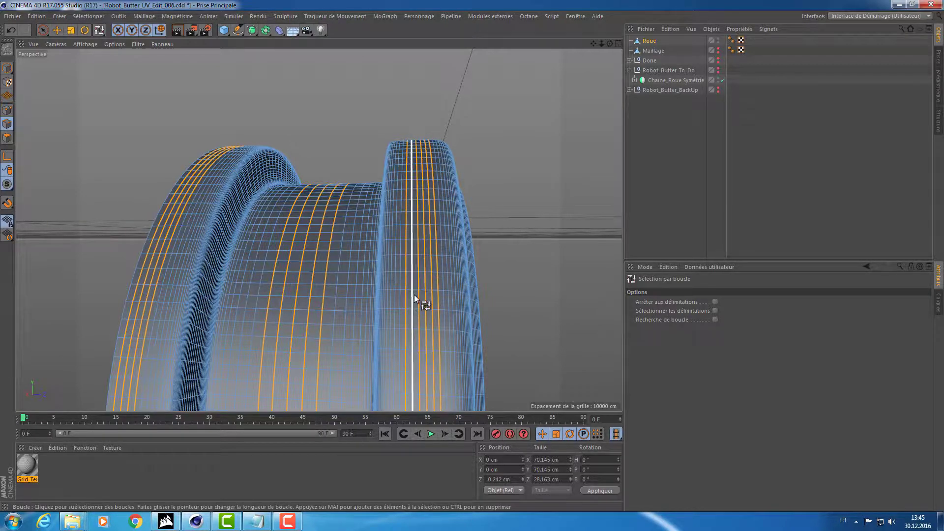
pyautogui.moveTo(436, 276)
pyautogui.keyDown('alt'); pyautogui.mouseDown()
pyautogui.moveTo(375, 280)
pyautogui.moveTo(327, 268)
pyautogui.moveTo(418, 295)
pyautogui.moveTo(414, 269)
pyautogui.mouseUp(); pyautogui.keyUp('alt')
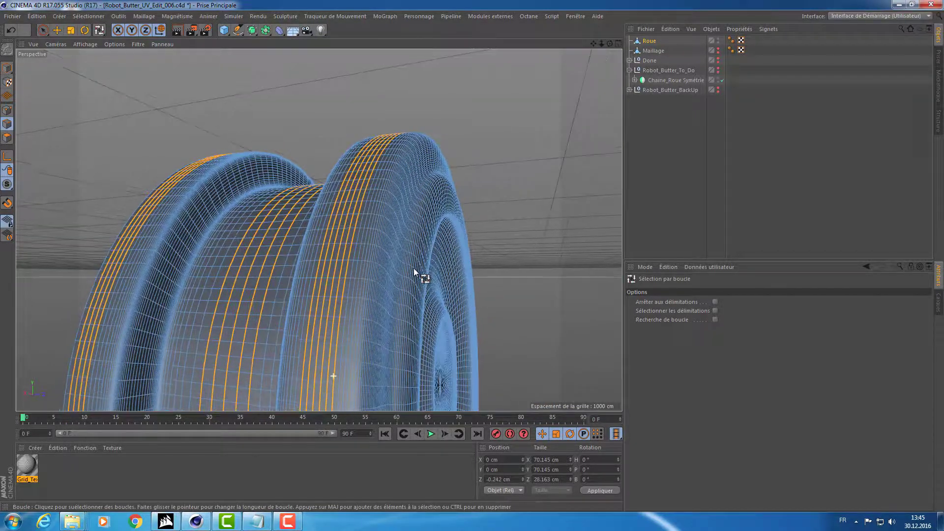
pyautogui.keyDown('shift'); pyautogui.click(425, 160); pyautogui.keyUp('shift')
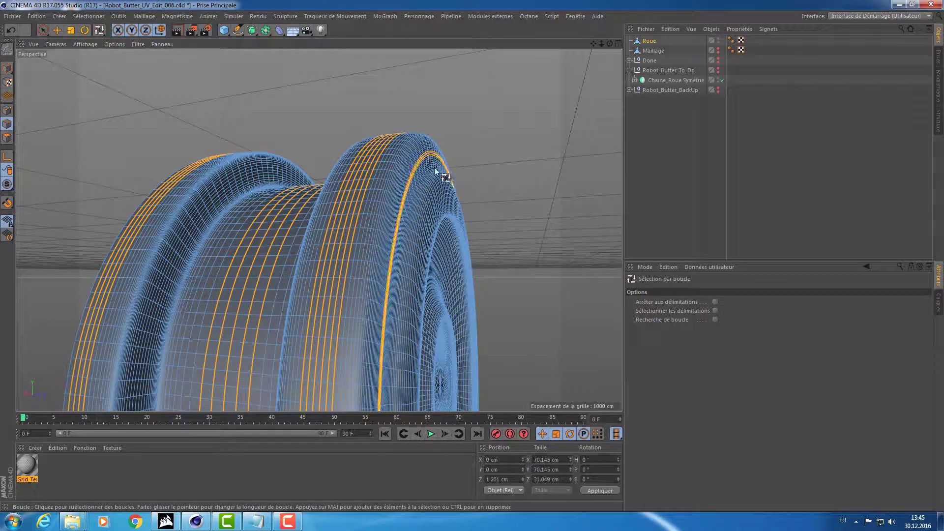
pyautogui.middleClick(457, 197)
# Frame the wheel in all views and deselect the lowest loop in the enlarged top view.
pyautogui.press('h')
pyautogui.press('h')
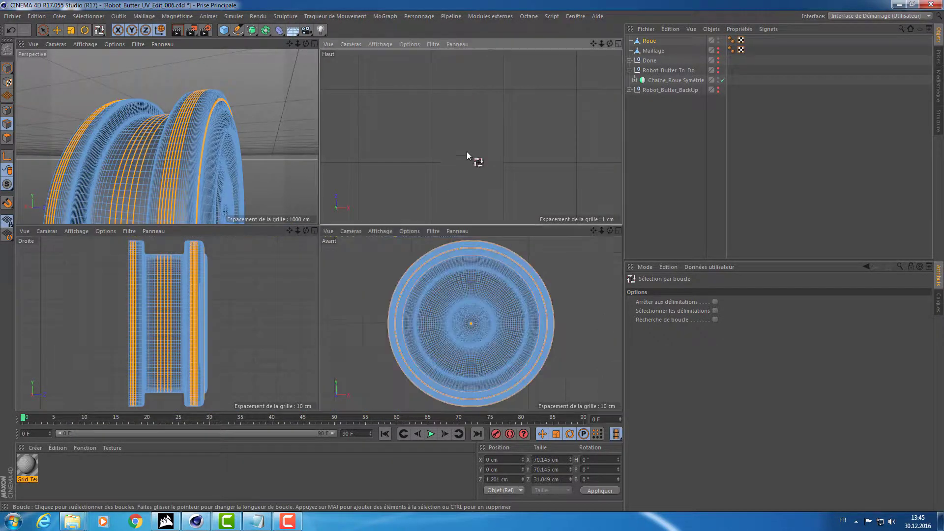
pyautogui.press('h')
pyautogui.scroll(3, 374, 196)
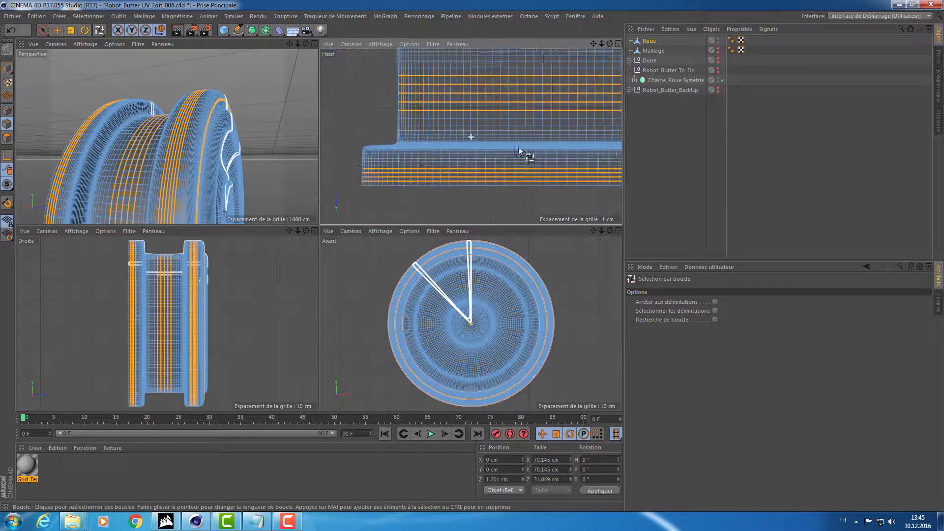
pyautogui.scroll(3, 492, 158)
pyautogui.middleClick(467, 162)
pyautogui.keyDown('alt'); pyautogui.moveTo(365, 122); pyautogui.dragTo(302, 345, button='middle'); pyautogui.keyUp('alt')
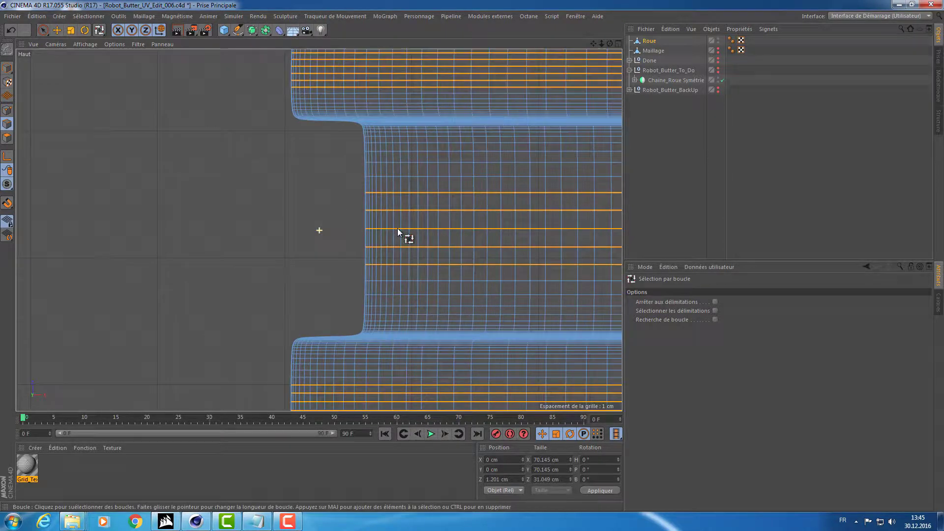
pyautogui.scroll(3, 344, 204)
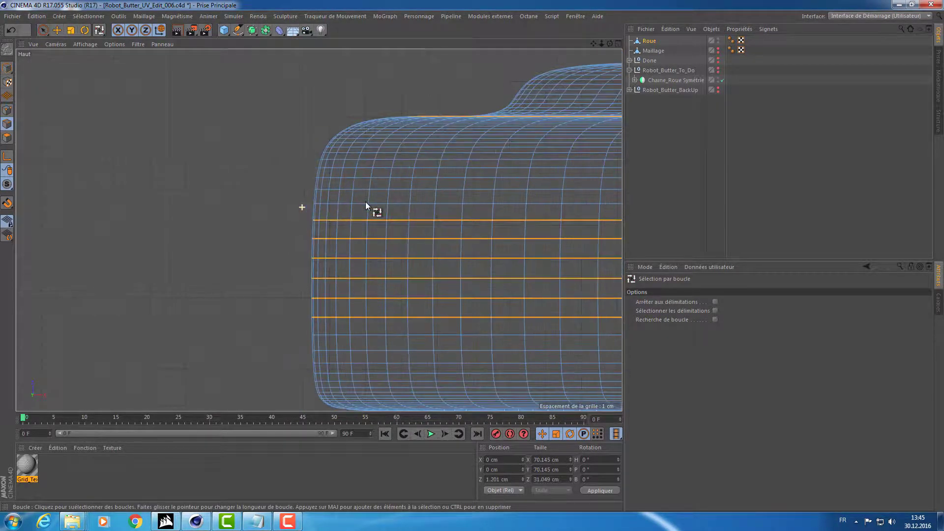
pyautogui.scroll(2, 365, 202)
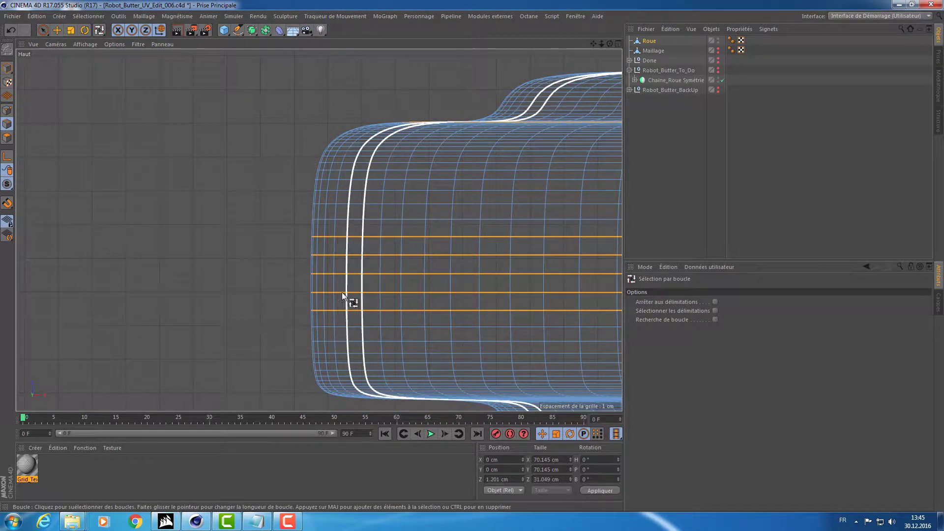
pyautogui.keyDown('ctrl'); pyautogui.click(341, 310); pyautogui.keyUp('ctrl')
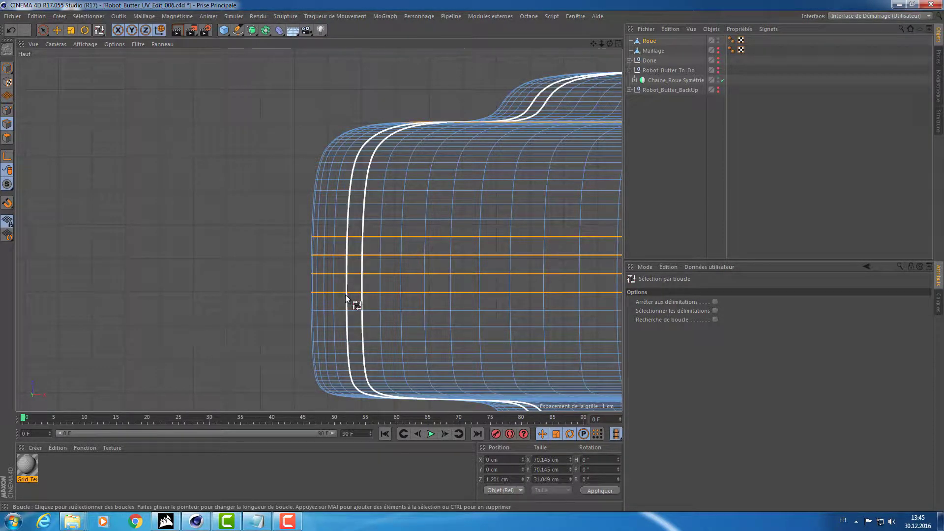
# Zoom in and out on the top view to inspect the selected loops.
pyautogui.scroll(-2, 320, 224)
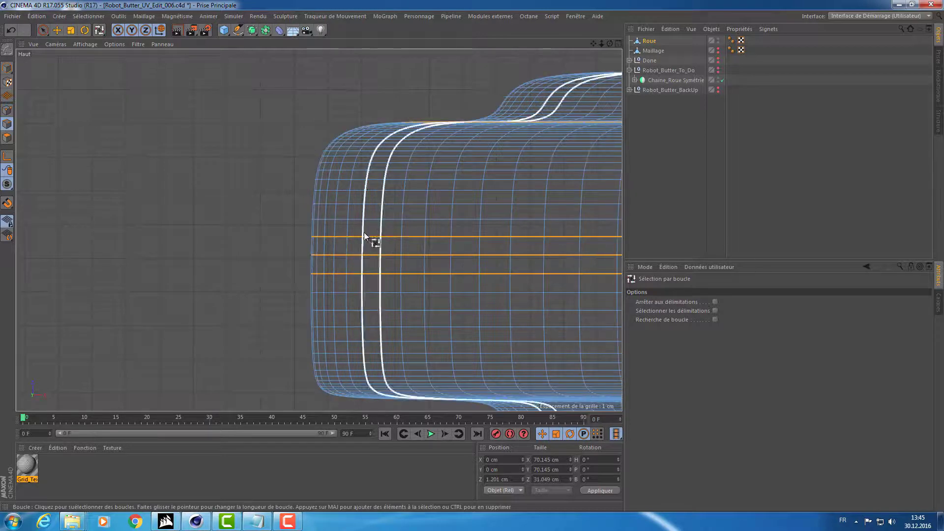
pyautogui.scroll(-3, 344, 246)
pyautogui.scroll(4, 305, 256)
pyautogui.scroll(2, 310, 241)
pyautogui.scroll(2, 429, 190)
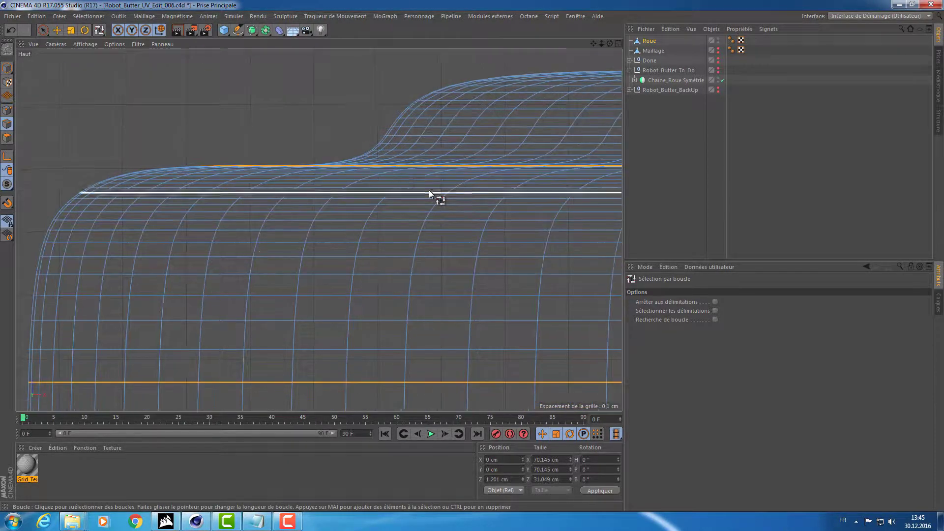
pyautogui.scroll(2, 356, 238)
pyautogui.scroll(2, 420, 212)
pyautogui.scroll(4, 568, 217)
pyautogui.scroll(1, 575, 218)
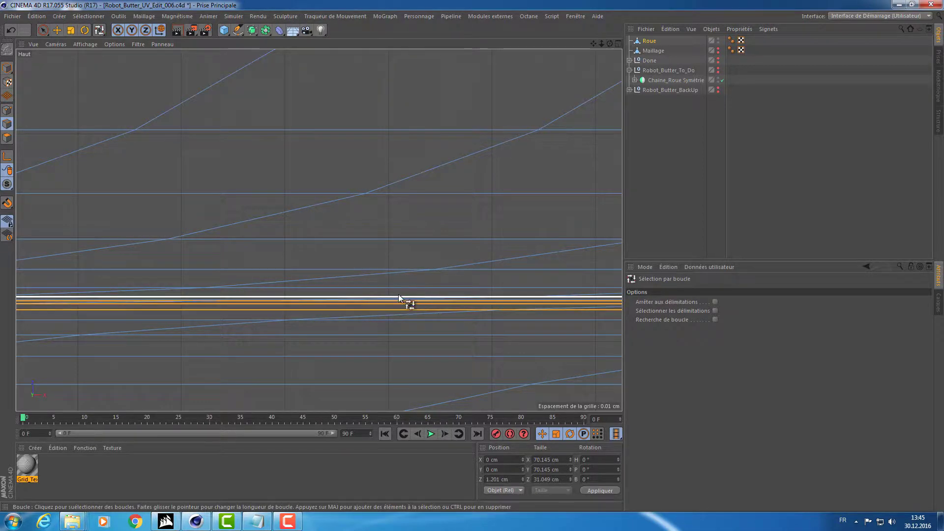
pyautogui.scroll(-3, 403, 300)
pyautogui.scroll(-2, 246, 301)
pyautogui.scroll(-1, 196, 295)
pyautogui.scroll(-2, 74, 270)
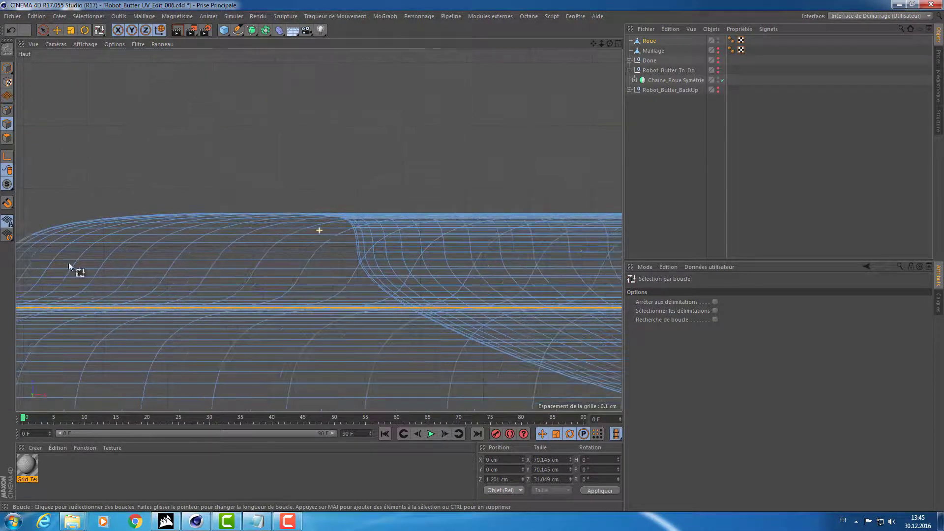
pyautogui.scroll(-2, 453, 320)
pyautogui.scroll(-2, 232, 270)
# Dissolve the selected edge loops from the enlarged perspective view.
pyautogui.middleClick(295, 258)
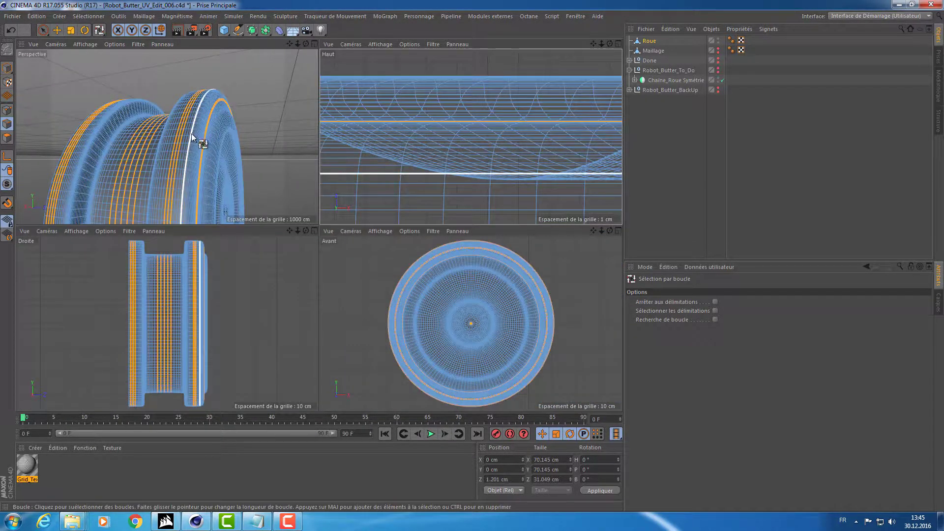
pyautogui.middleClick(194, 144)
pyautogui.rightClick(121, 160)
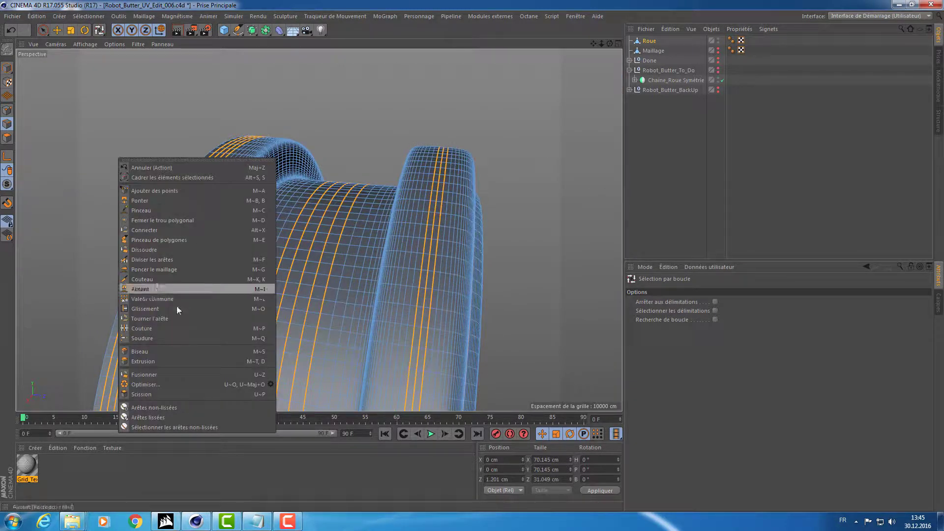
pyautogui.click(169, 245)
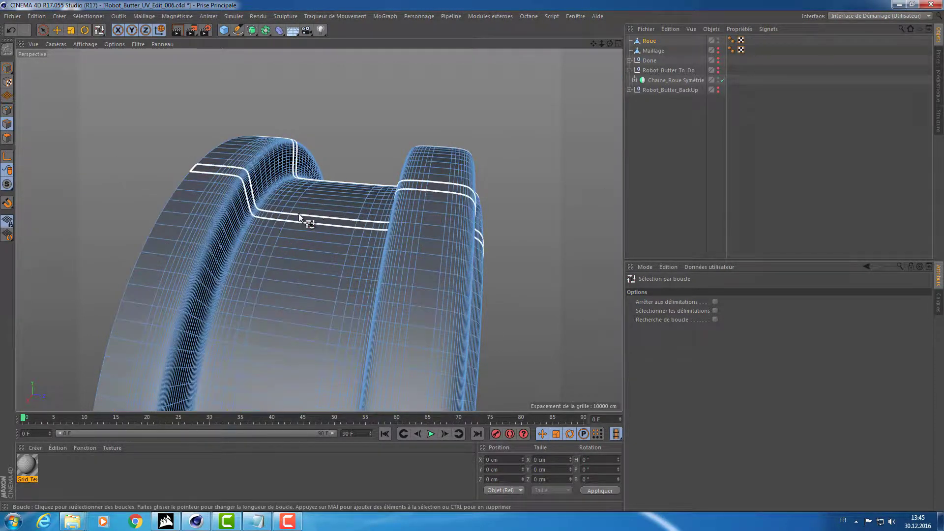
# Orbit to inspect the wheel, maximise the Front view, and switch to Rectangle Selection.
pyautogui.moveTo(299, 217)
pyautogui.keyDown('alt'); pyautogui.mouseDown()
pyautogui.moveTo(189, 172)
pyautogui.moveTo(162, 212)
pyautogui.moveTo(172, 246)
pyautogui.moveTo(250, 212)
pyautogui.mouseUp(); pyautogui.keyUp('alt')
pyautogui.middleClick(250, 211)
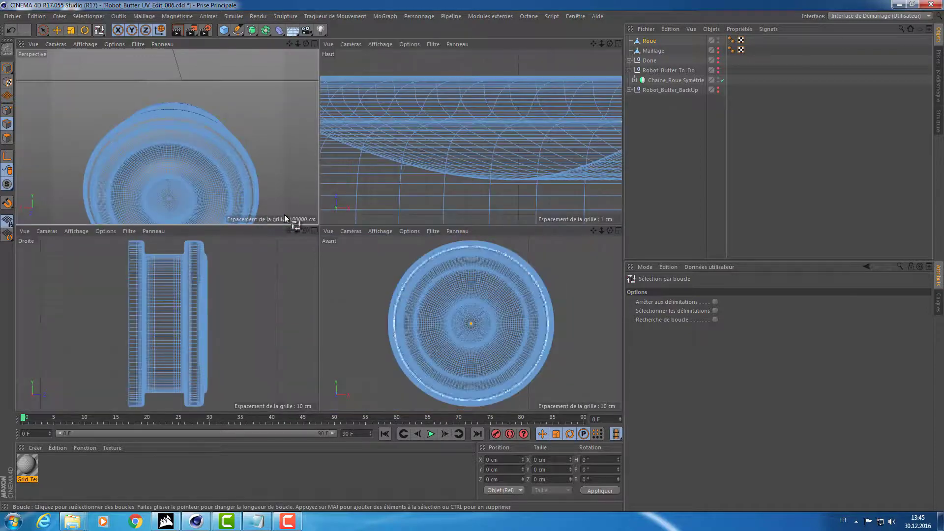
pyautogui.middleClick(199, 153)
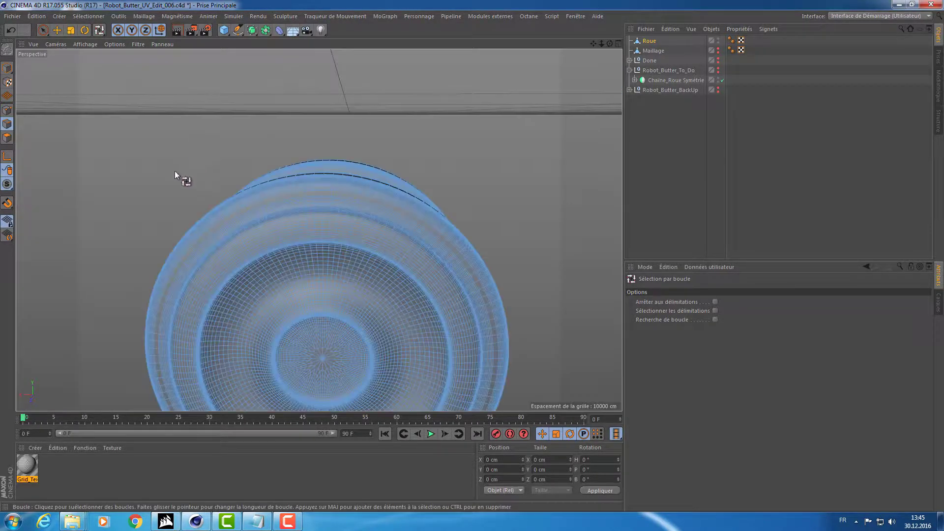
pyautogui.moveTo(175, 170)
pyautogui.keyDown('alt'); pyautogui.mouseDown()
pyautogui.moveTo(393, 195)
pyautogui.moveTo(467, 170)
pyautogui.moveTo(341, 202)
pyautogui.moveTo(184, 178)
pyautogui.moveTo(169, 235)
pyautogui.moveTo(177, 177)
pyautogui.moveTo(252, 186)
pyautogui.mouseUp(); pyautogui.keyUp('alt')
pyautogui.middleClick(252, 186)
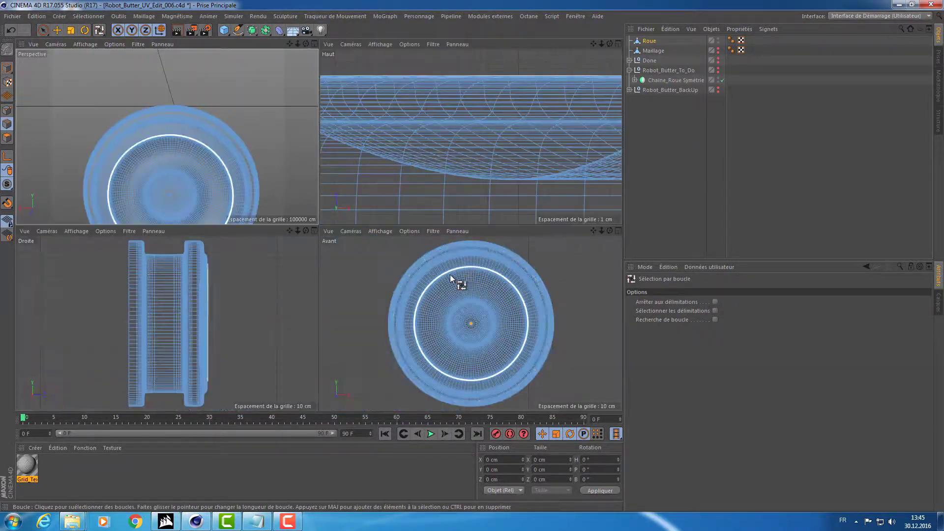
pyautogui.middleClick(432, 270)
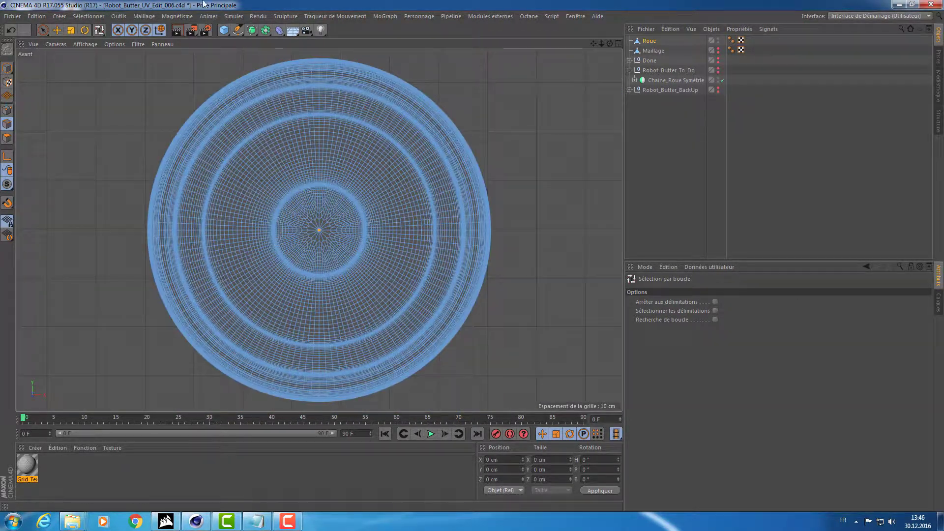
pyautogui.click(47, 30)
pyautogui.click(69, 58)
# Switch to the BP UV Edit layout and frame the wheel in the front view.
pyautogui.click(879, 16)
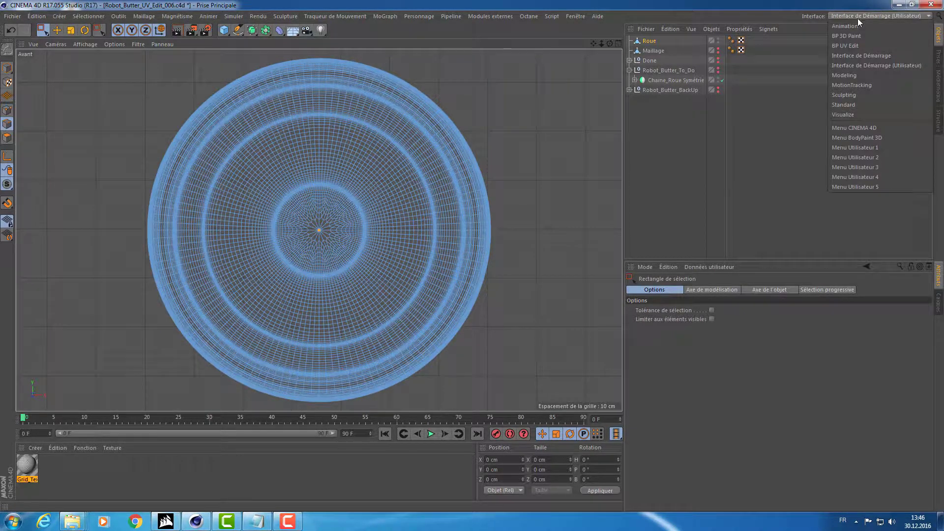
pyautogui.click(856, 42)
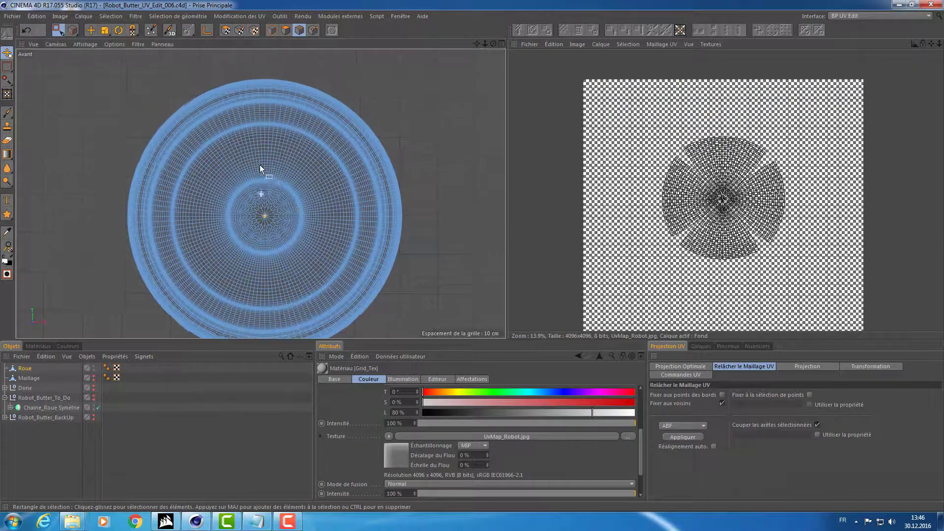
pyautogui.scroll(3, 295, 147)
pyautogui.scroll(3, 314, 118)
pyautogui.keyDown('alt'); pyautogui.moveTo(323, 132); pyautogui.dragTo(336, 200, button='middle'); pyautogui.keyUp('alt')
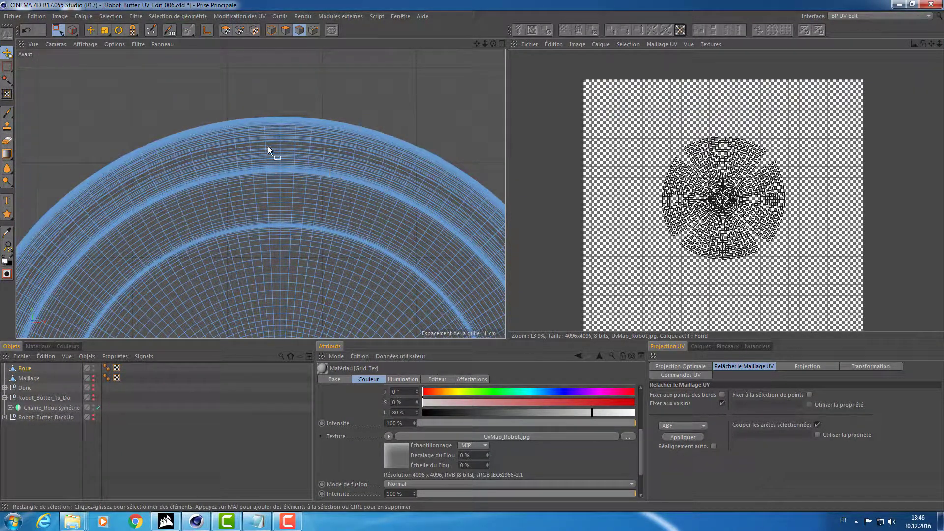
pyautogui.scroll(2, 311, 143)
pyautogui.scroll(2, 320, 131)
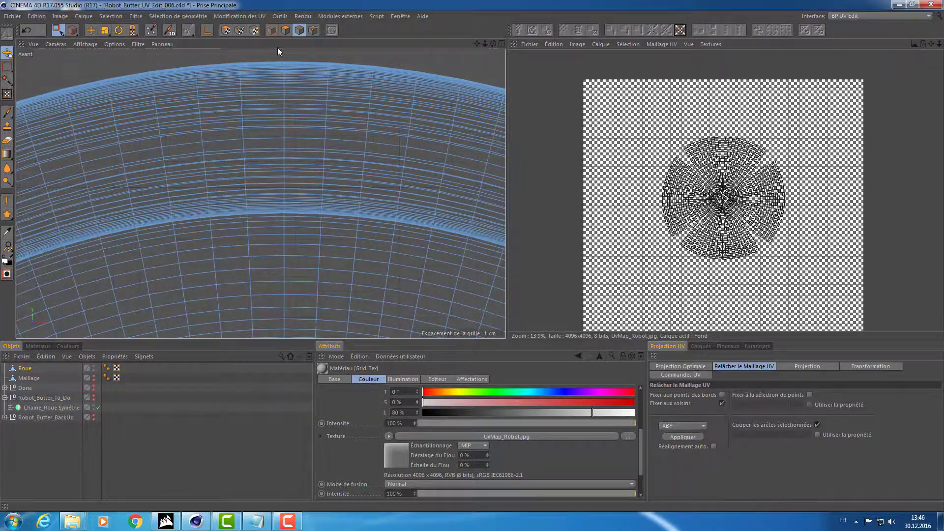
pyautogui.scroll(-2, 285, 266)
# Inspect the wheel face-on in perspective, then frame the whole wheel in the front view.
pyautogui.middleClick(306, 261)
pyautogui.middleClick(174, 108)
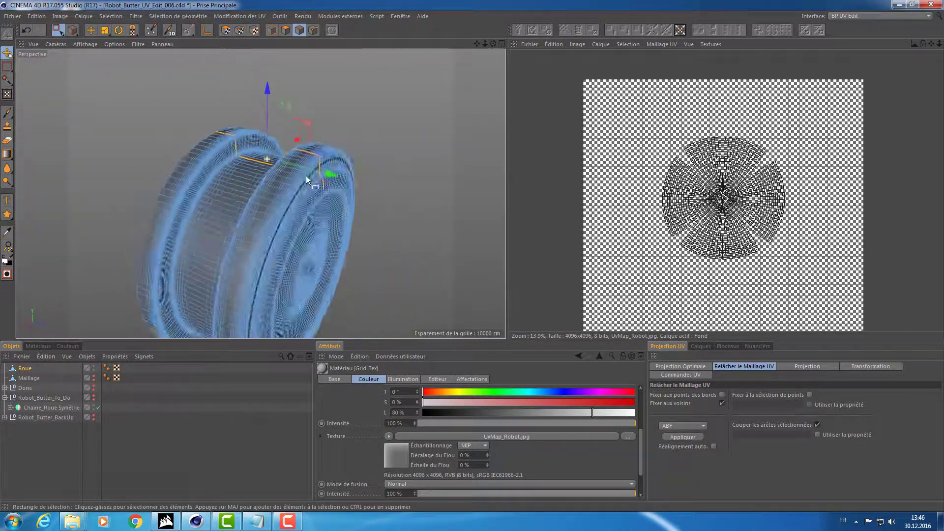
pyautogui.moveTo(306, 175)
pyautogui.keyDown('alt'); pyautogui.mouseDown()
pyautogui.moveTo(412, 161)
pyautogui.moveTo(290, 176)
pyautogui.moveTo(156, 146)
pyautogui.moveTo(148, 131)
pyautogui.mouseUp(); pyautogui.keyUp('alt')
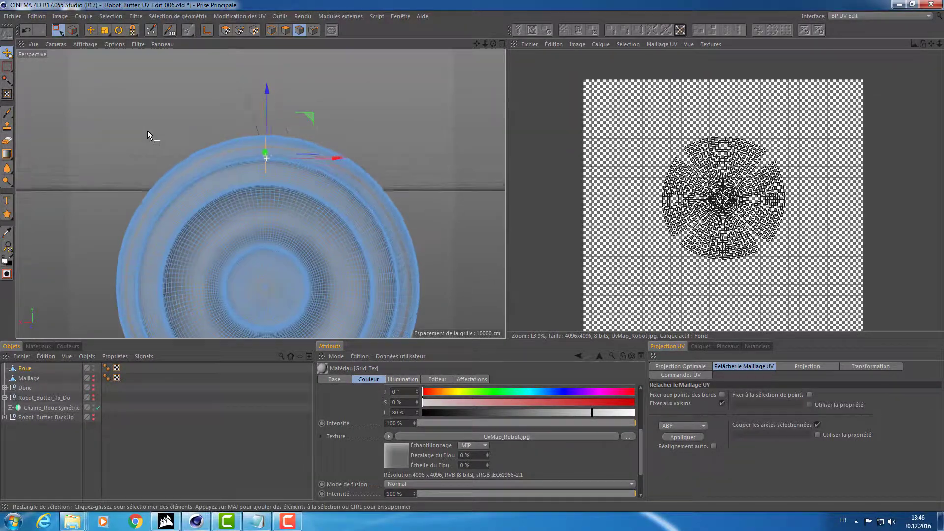
pyautogui.middleClick(278, 164)
pyautogui.middleClick(370, 282)
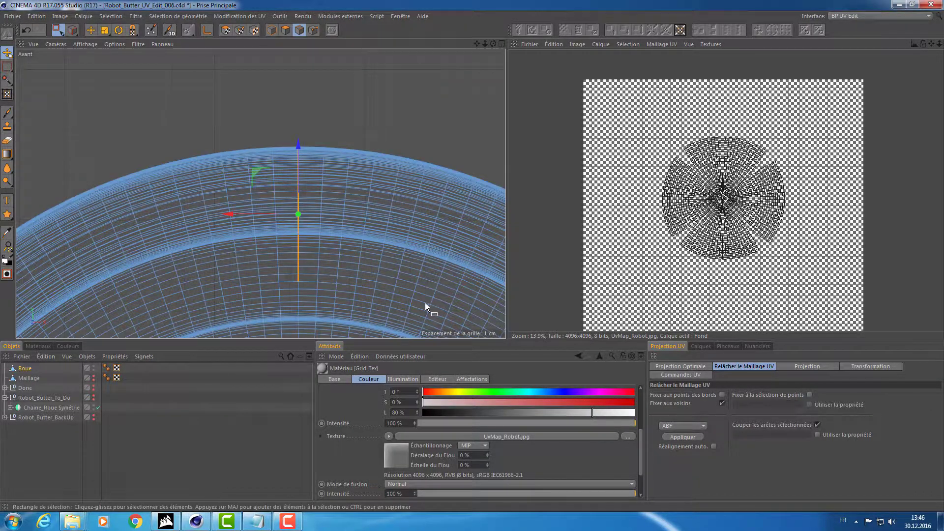
pyautogui.scroll(-2, 424, 302)
pyautogui.moveTo(347, 217)
pyautogui.mouseDown(button='middle')
pyautogui.moveTo(226, 105)
pyautogui.moveTo(306, 158)
pyautogui.moveTo(247, 137)
pyautogui.moveTo(242, 103)
pyautogui.mouseUp(button='middle')
pyautogui.scroll(-2, 281, 161)
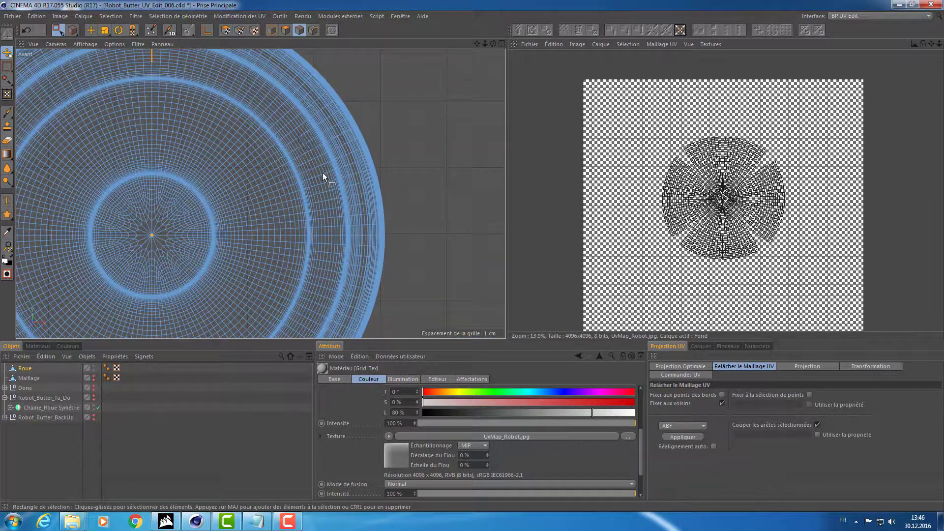
# Box-select elements along the wheel's right edge and pan across the ring edges.
pyautogui.moveTo(325, 231); pyautogui.dragTo(442, 247)
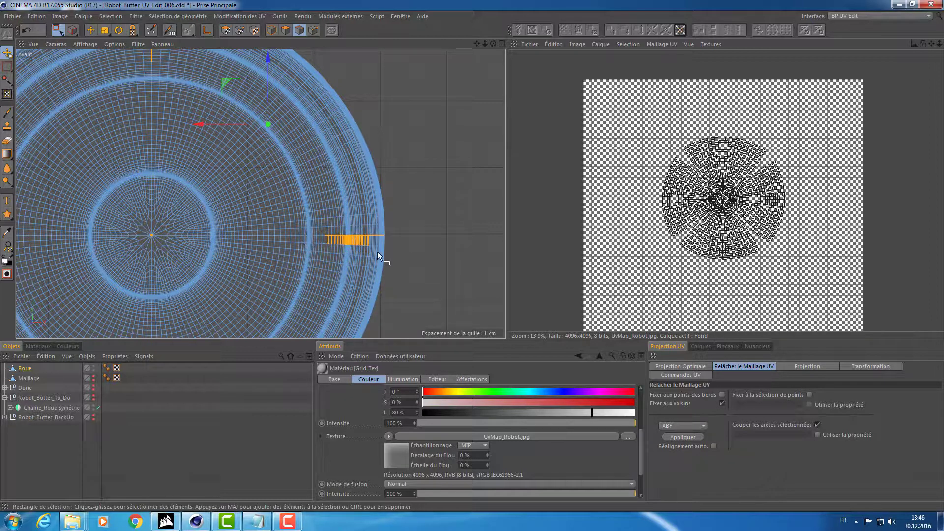
pyautogui.moveTo(336, 232); pyautogui.dragTo(428, 237)
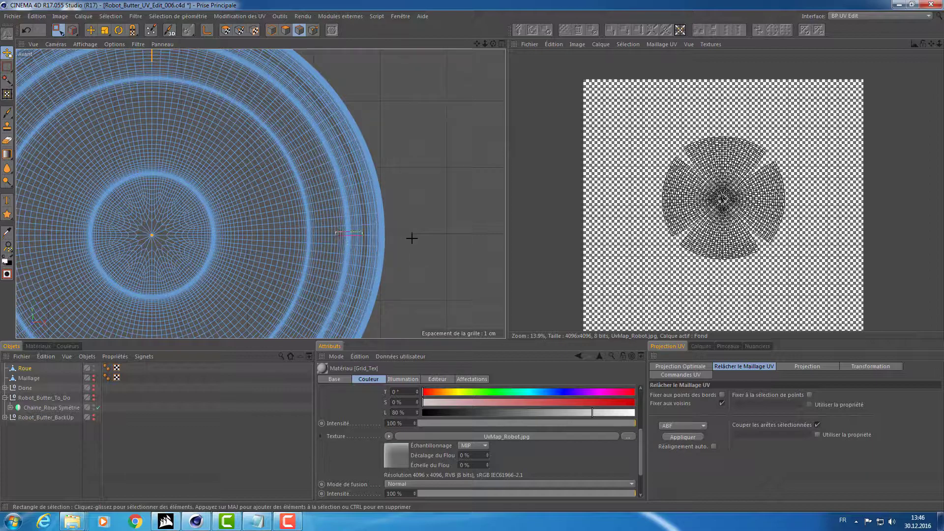
pyautogui.keyDown('alt'); pyautogui.moveTo(237, 279); pyautogui.dragTo(375, 102, button='middle'); pyautogui.keyUp('alt')
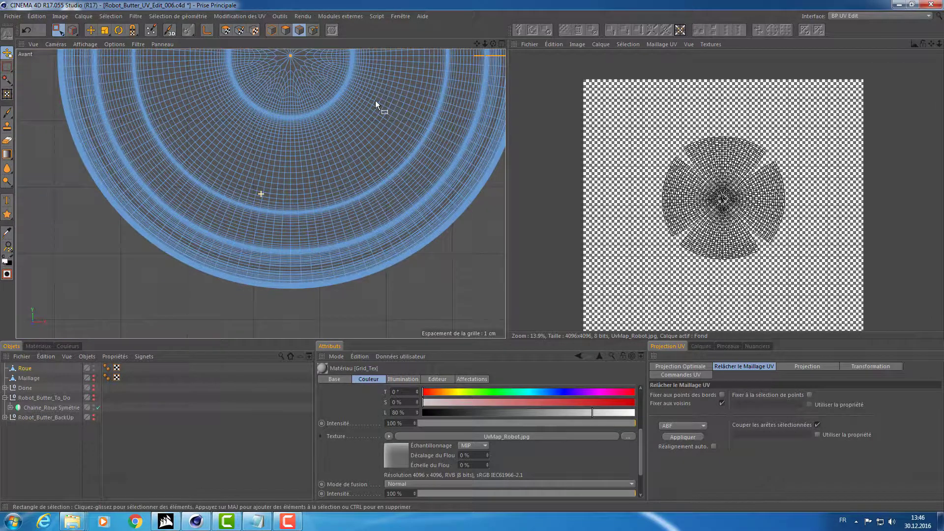
pyautogui.scroll(5, 299, 248)
pyautogui.scroll(-2, 351, 244)
pyautogui.scroll(-4, 291, 249)
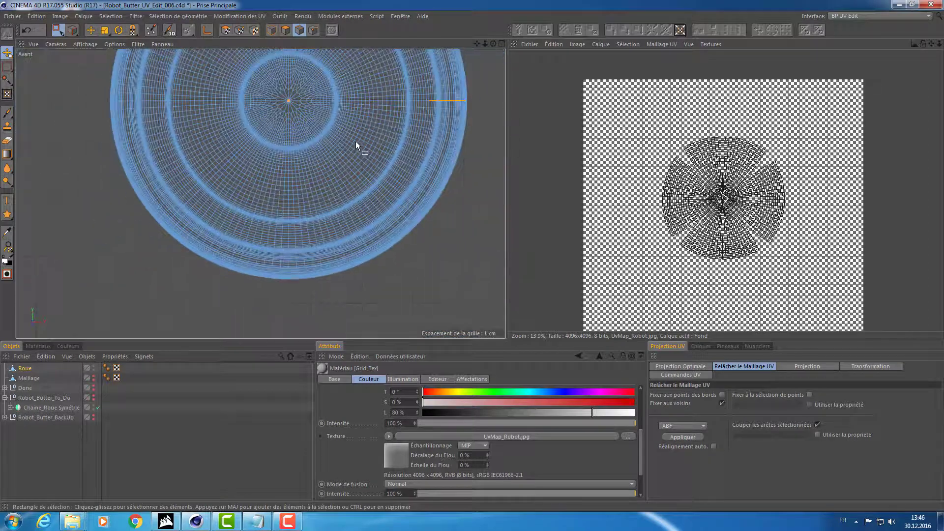
pyautogui.keyDown('alt'); pyautogui.moveTo(356, 141); pyautogui.dragTo(290, 173, button='middle'); pyautogui.keyUp('alt')
pyautogui.scroll(5, 291, 173)
pyautogui.scroll(2, 277, 271)
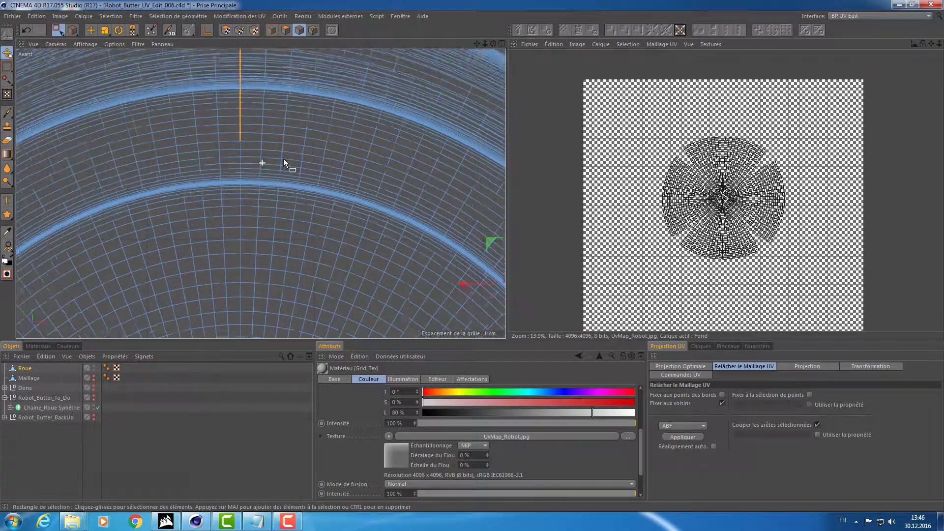
# Orbit the perspective view to a tilted angle of the wheel, then return to four views.
pyautogui.middleClick(261, 167)
pyautogui.middleClick(244, 161)
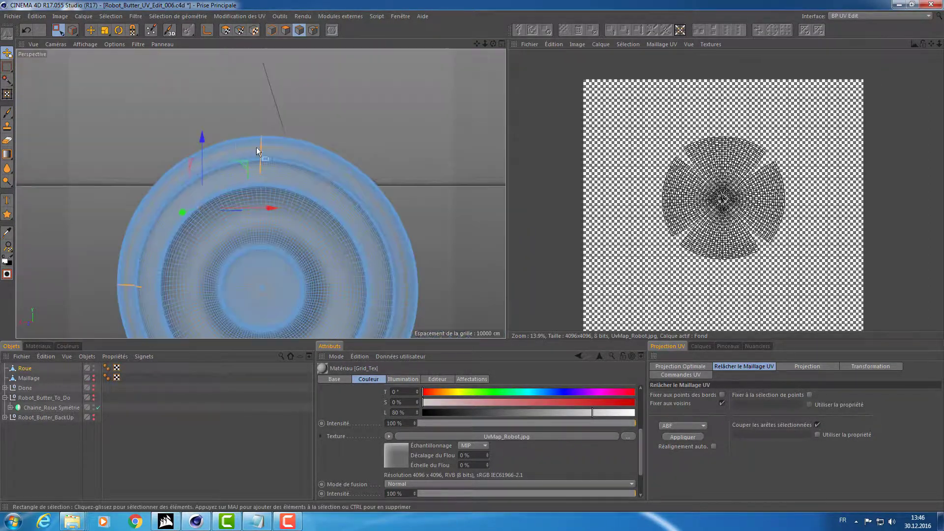
pyautogui.moveTo(256, 146)
pyautogui.keyDown('alt'); pyautogui.mouseDown()
pyautogui.moveTo(377, 163)
pyautogui.moveTo(317, 172)
pyautogui.moveTo(385, 175)
pyautogui.moveTo(284, 176)
pyautogui.moveTo(273, 153)
pyautogui.mouseUp(); pyautogui.keyUp('alt')
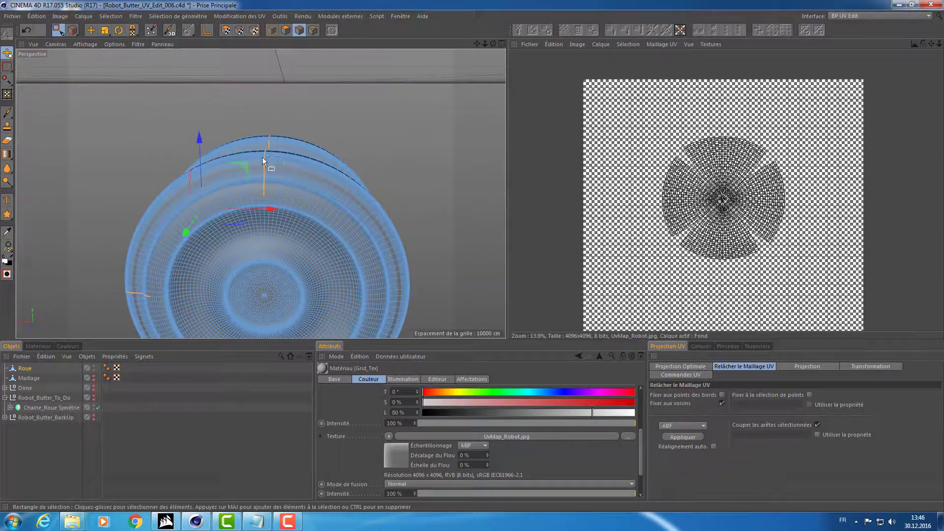
pyautogui.middleClick(261, 158)
pyautogui.middleClick(343, 232)
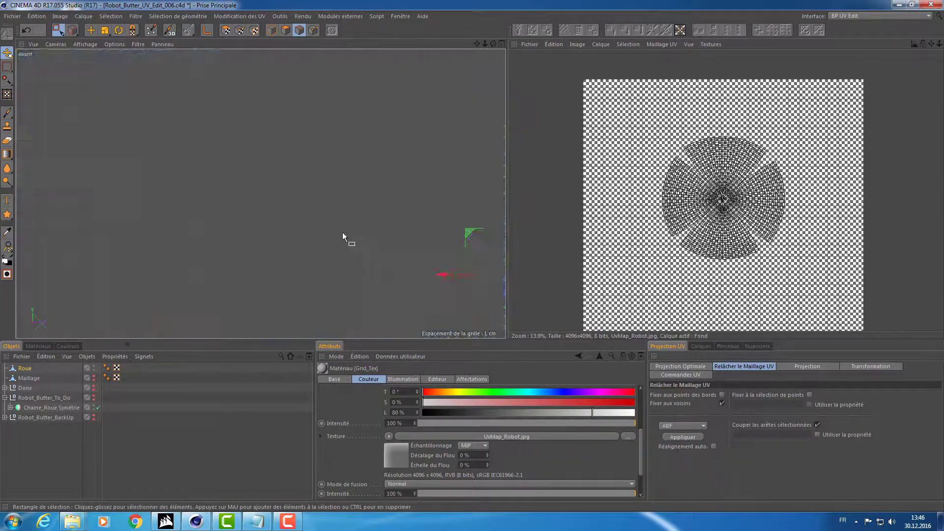
pyautogui.scroll(3, 284, 182)
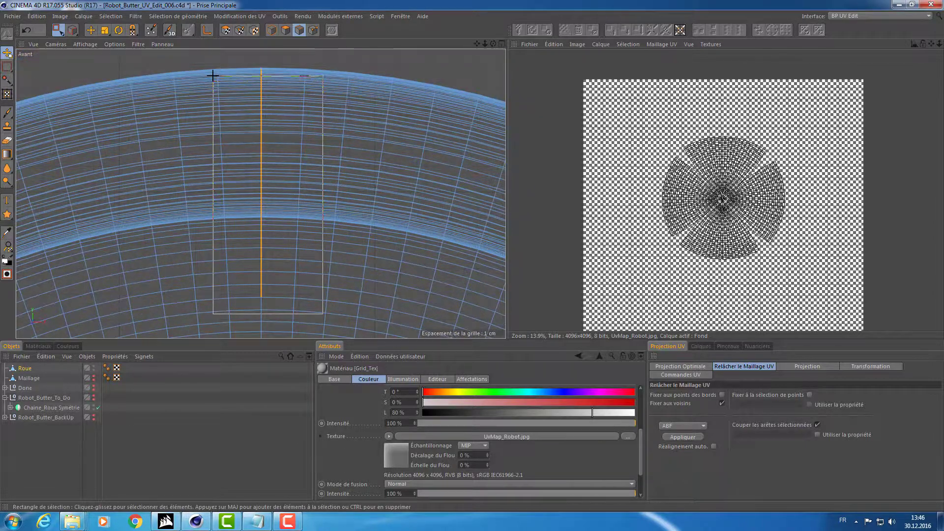
pyautogui.middleClick(261, 123)
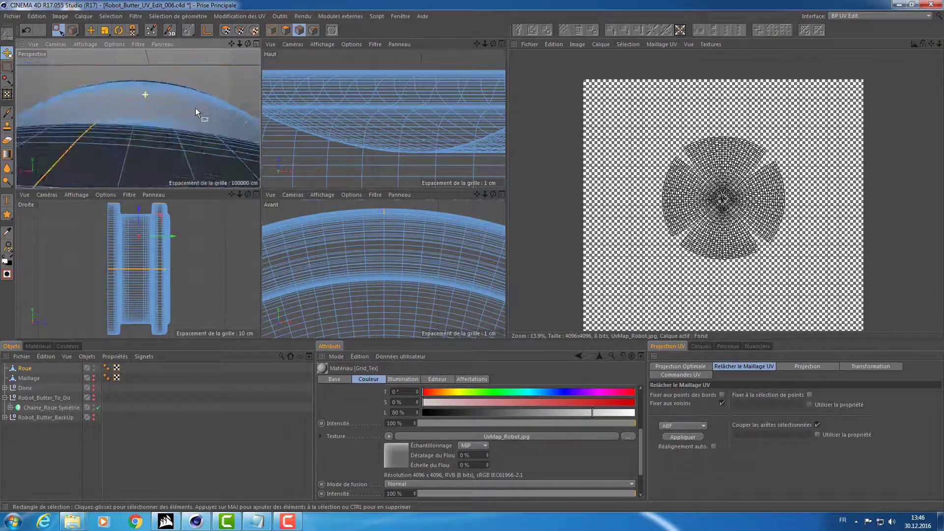
# Switch to Loop Selection and pick the edge loop around the wheel's outer rim.
pyautogui.keyDown('alt'); pyautogui.moveTo(146, 119); pyautogui.dragTo(187, 110); pyautogui.keyUp('alt')
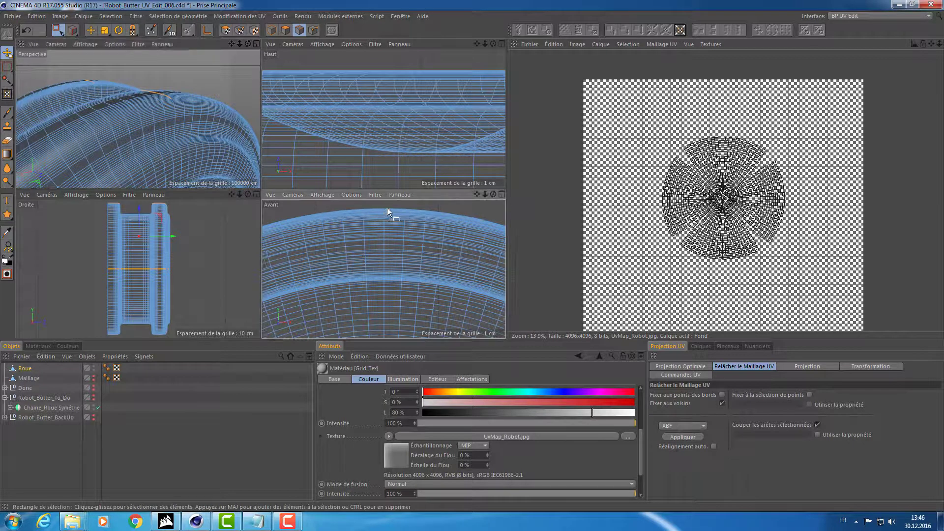
pyautogui.keyDown('alt'); pyautogui.moveTo(381, 209); pyautogui.dragTo(506, 231, button='right'); pyautogui.keyUp('alt')
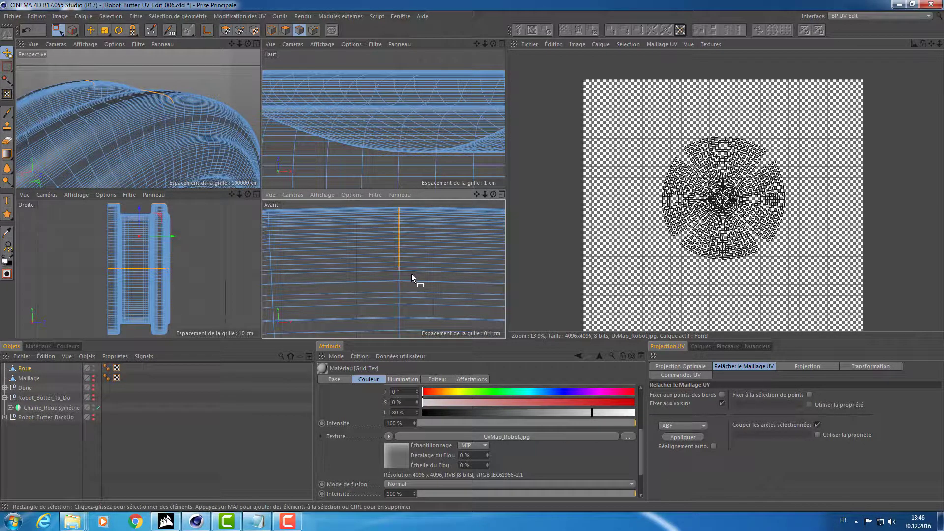
pyautogui.press('u')
pyautogui.press('l')
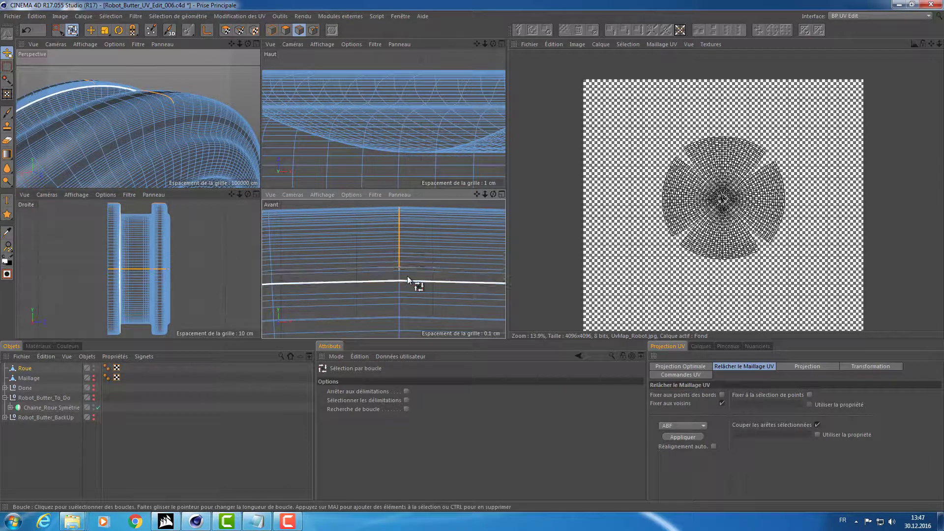
pyautogui.keyDown('alt'); pyautogui.moveTo(419, 269); pyautogui.dragTo(480, 262, button='right'); pyautogui.keyUp('alt')
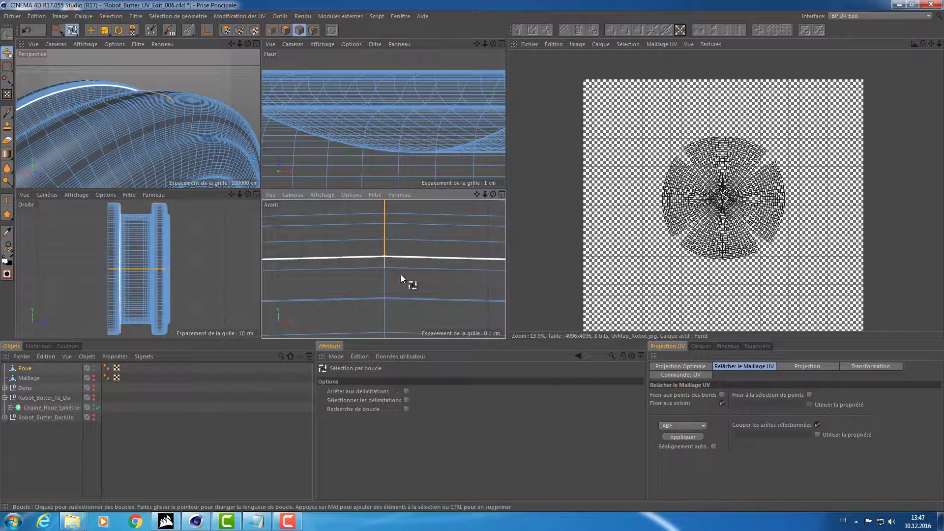
pyautogui.keyDown('alt'); pyautogui.moveTo(181, 108); pyautogui.dragTo(205, 102, button='right'); pyautogui.keyUp('alt')
pyautogui.click(140, 86)
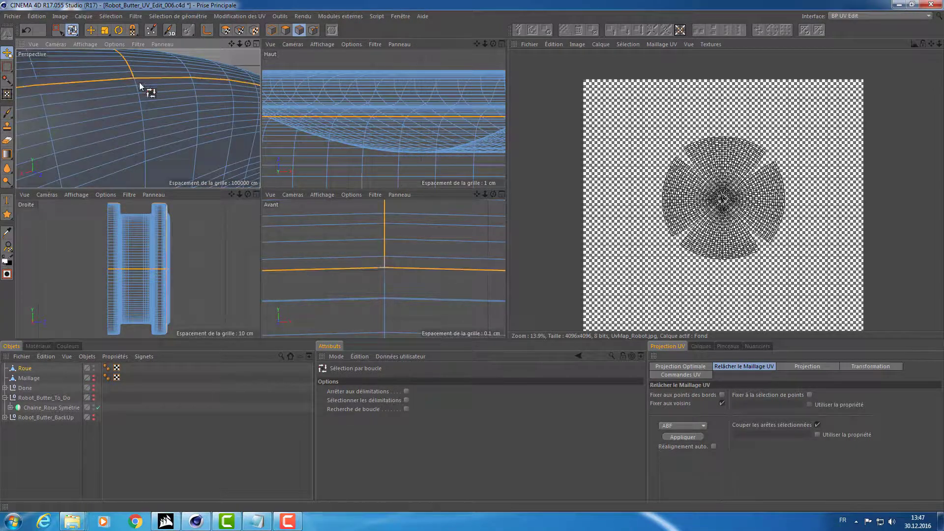
# Switch to Move and zoom the maximized front view in on a quarter of the rim.
pyautogui.keyDown('alt'); pyautogui.moveTo(411, 267); pyautogui.dragTo(276, 287, button='right'); pyautogui.keyUp('alt')
pyautogui.middleClick(379, 272)
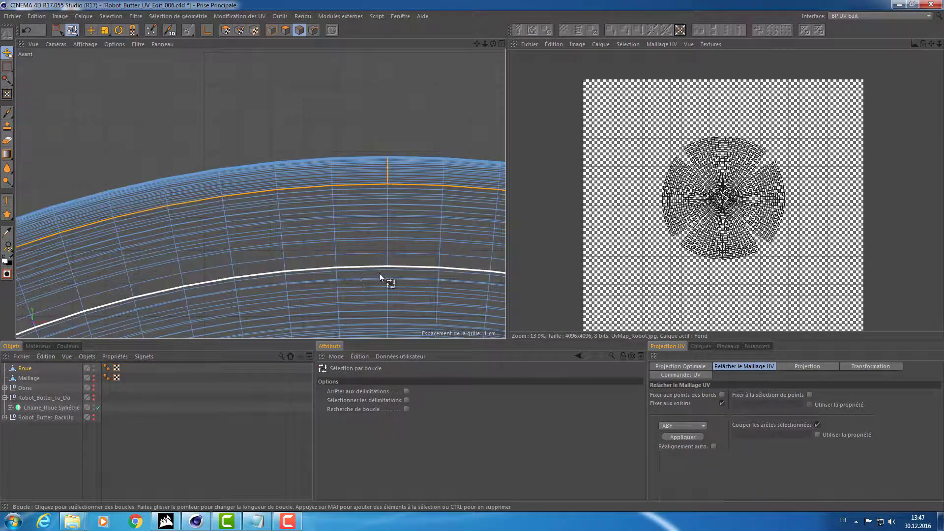
pyautogui.press('e')
pyautogui.keyDown('alt'); pyautogui.moveTo(403, 242); pyautogui.dragTo(238, 191, button='right'); pyautogui.keyUp('alt')
pyautogui.moveTo(350, 234)
pyautogui.keyDown('alt'); pyautogui.mouseDown(button='middle')
pyautogui.moveTo(144, 56)
pyautogui.moveTo(371, 269)
pyautogui.mouseUp(button='middle'); pyautogui.keyUp('alt')
pyautogui.moveTo(299, 211)
pyautogui.keyDown('alt'); pyautogui.mouseDown(button='right')
pyautogui.moveTo(381, 212)
pyautogui.moveTo(246, 118)
pyautogui.mouseUp(button='right'); pyautogui.keyUp('alt')
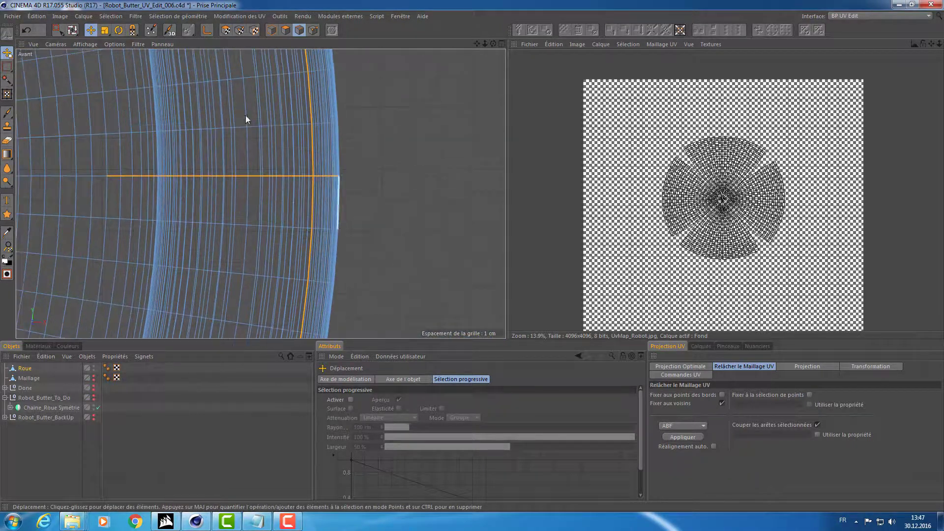
# With Rectangle Selection tolerance on, box-select edges across the rim.
pyautogui.press('0')
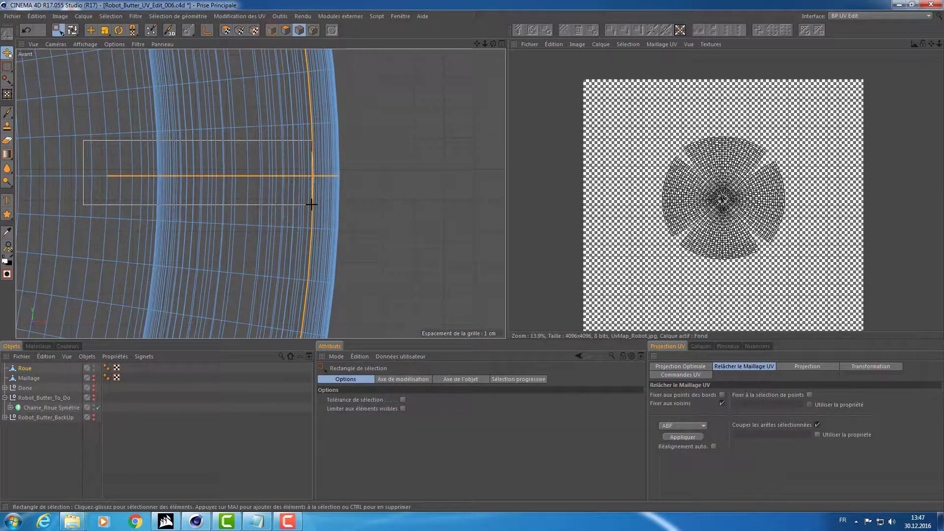
pyautogui.scroll(4, 311, 204)
pyautogui.scroll(4, 301, 166)
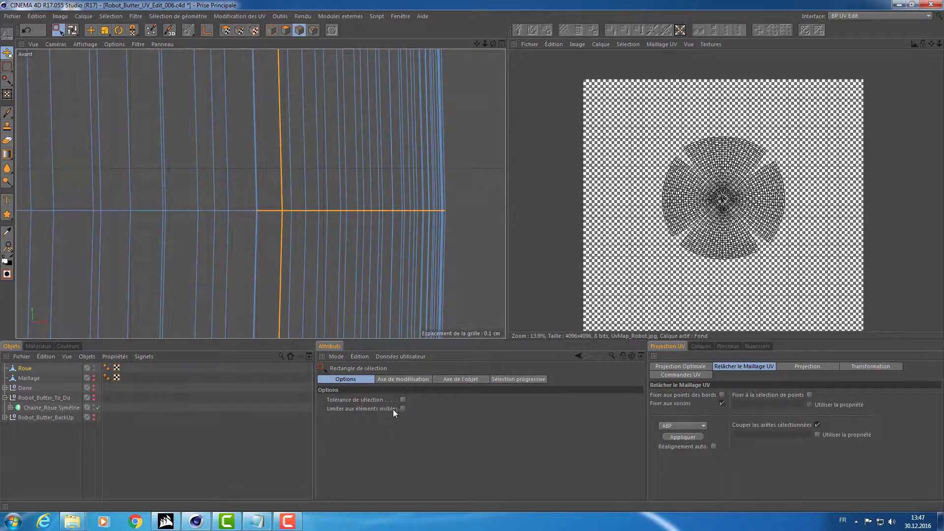
pyautogui.click(402, 400)
pyautogui.moveTo(235, 192); pyautogui.dragTo(265, 226)
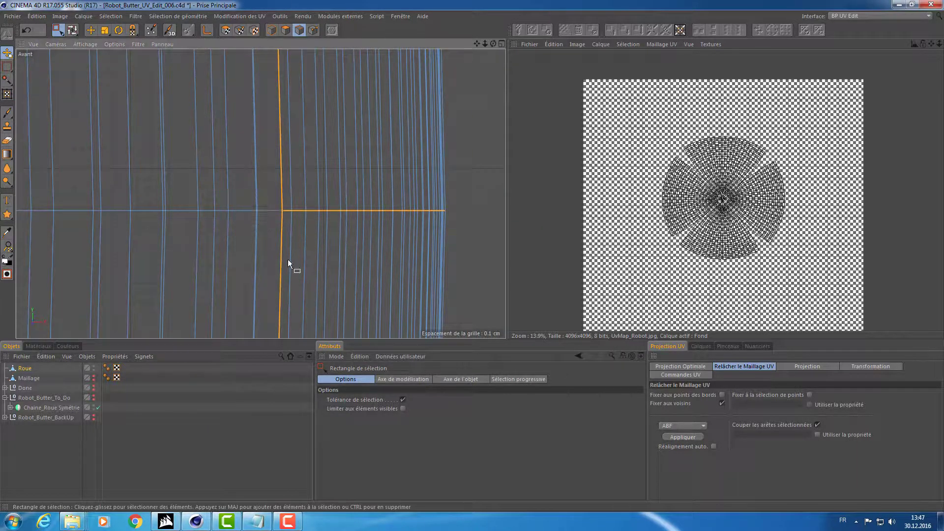
pyautogui.scroll(-2, 255, 252)
pyautogui.scroll(-4, 255, 252)
pyautogui.scroll(-3, 127, 265)
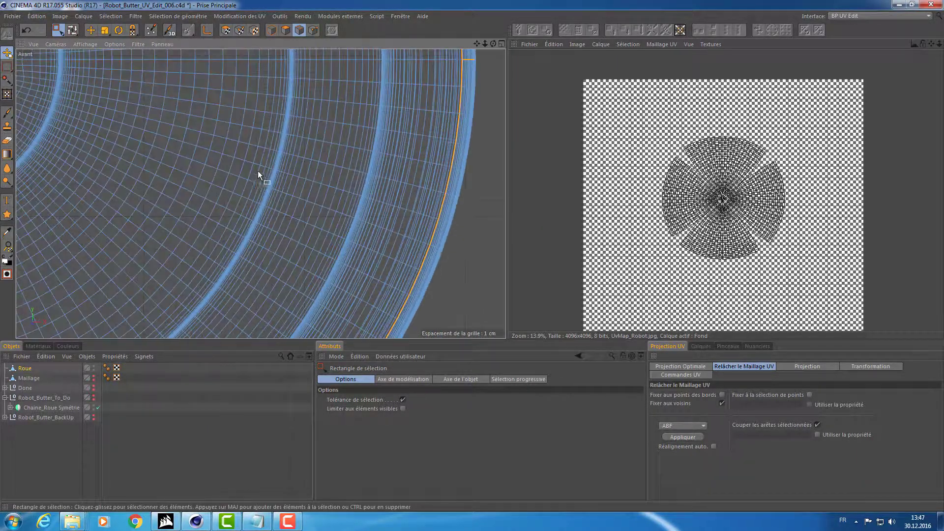
pyautogui.moveTo(257, 170)
pyautogui.keyDown('alt'); pyautogui.mouseDown(button='middle')
pyautogui.moveTo(271, 178)
pyautogui.moveTo(237, 231)
pyautogui.moveTo(304, 153)
pyautogui.moveTo(293, 185)
pyautogui.mouseUp(button='middle'); pyautogui.keyUp('alt')
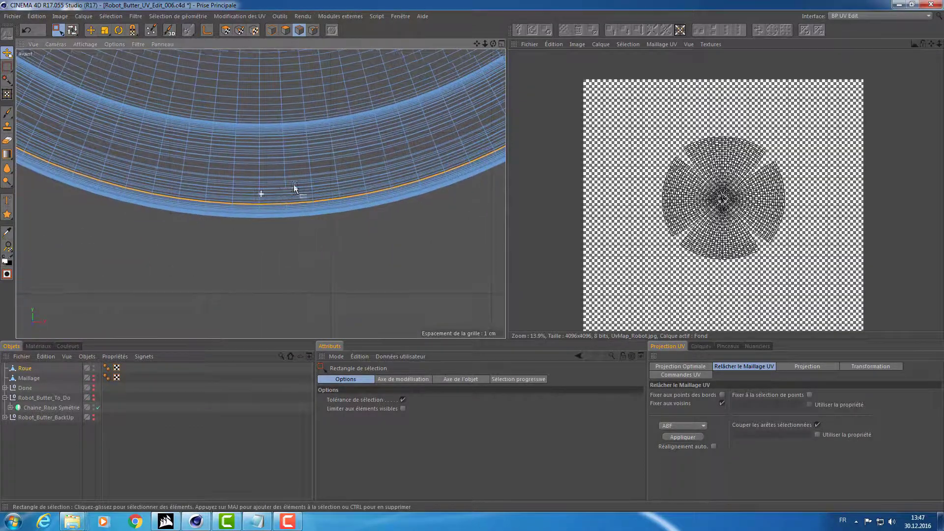
pyautogui.scroll(4, 335, 213)
pyautogui.scroll(3, 473, 219)
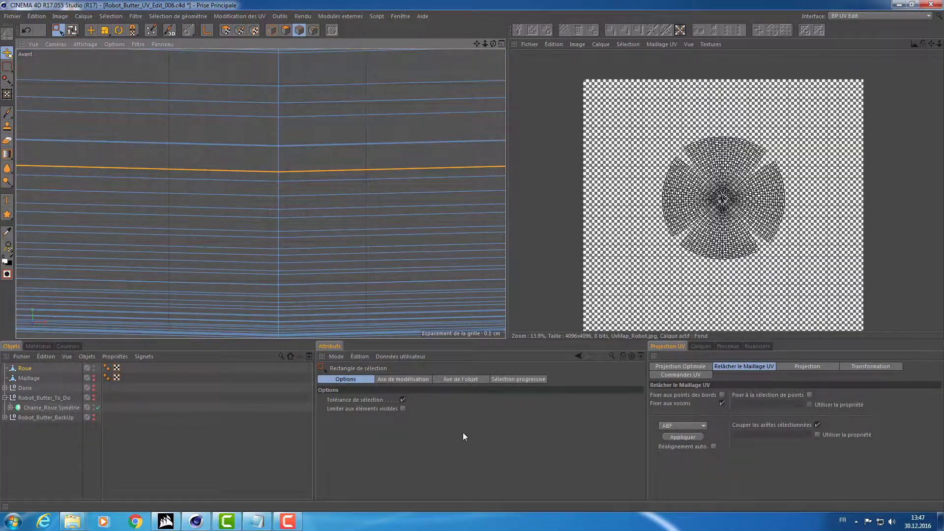
# Turn off Tolérance de sélection and add the short edge under the rim to the selection.
pyautogui.click(402, 399)
pyautogui.keyDown('shift'); pyautogui.moveTo(271, 163); pyautogui.dragTo(310, 319); pyautogui.keyUp('shift')
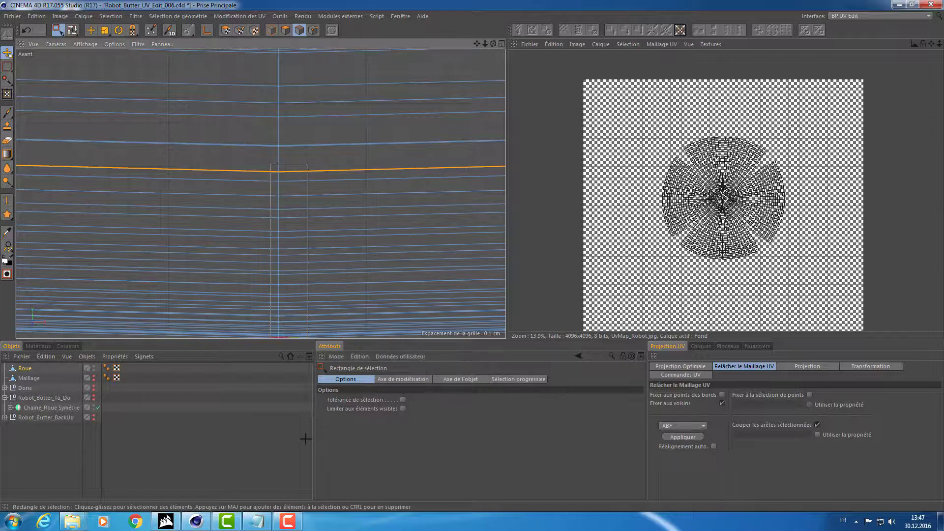
pyautogui.scroll(-2, 310, 308)
pyautogui.keyDown('alt'); pyautogui.moveTo(305, 242); pyautogui.dragTo(278, 244, button='middle'); pyautogui.keyUp('alt')
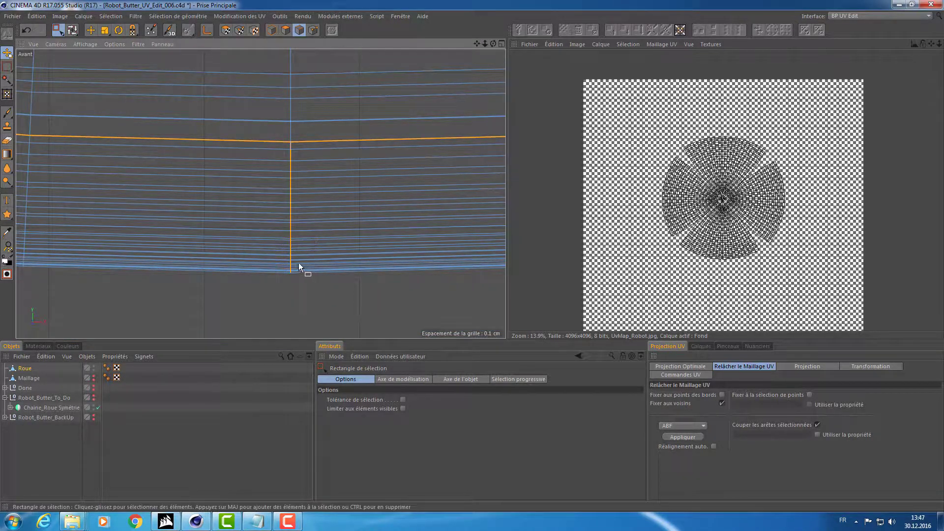
pyautogui.scroll(-3, 299, 262)
pyautogui.scroll(2, 125, 119)
pyautogui.scroll(-2, 149, 131)
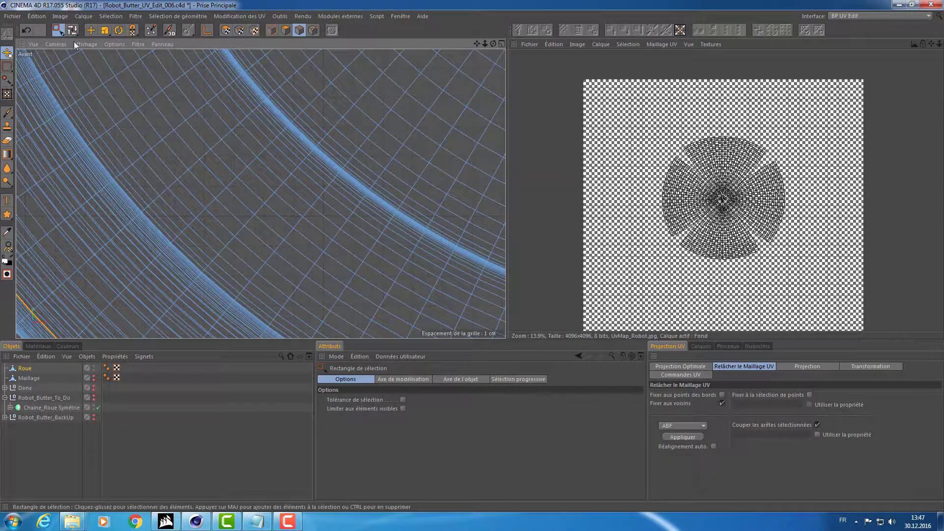
pyautogui.scroll(-2, 131, 142)
pyautogui.keyDown('alt'); pyautogui.moveTo(130, 142); pyautogui.dragTo(208, 221, button='middle'); pyautogui.keyUp('alt')
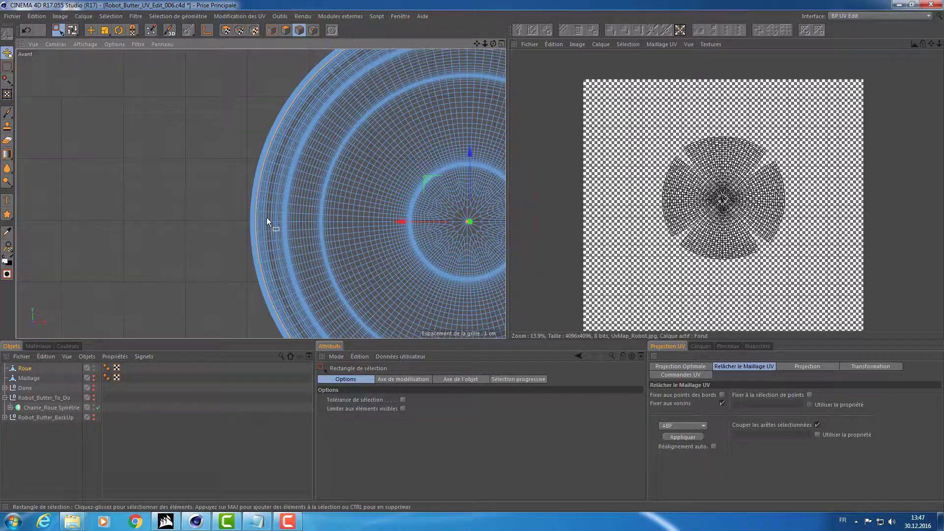
pyautogui.moveTo(267, 221)
pyautogui.keyDown('alt'); pyautogui.mouseDown(button='right')
pyautogui.moveTo(359, 221)
pyautogui.moveTo(343, 223)
pyautogui.mouseUp(button='right'); pyautogui.keyUp('alt')
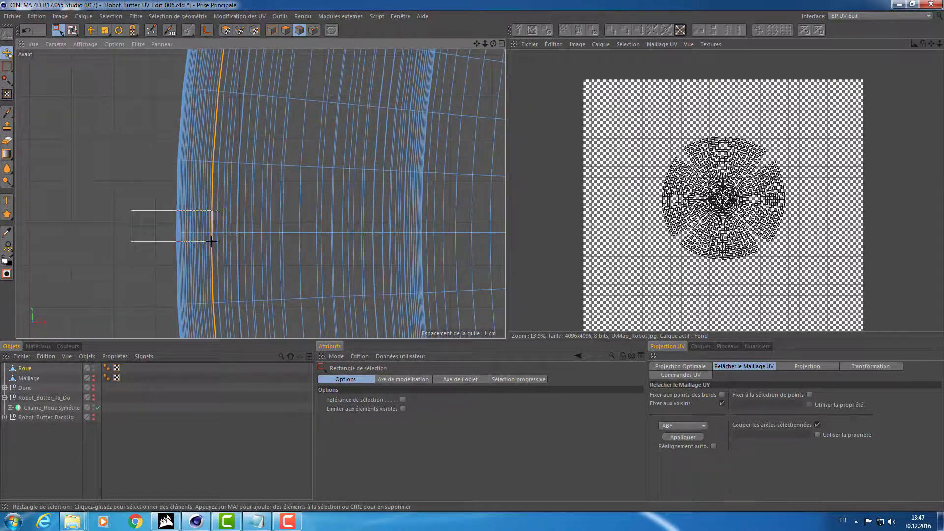
pyautogui.scroll(-2, 215, 240)
pyautogui.scroll(-3, 310, 225)
# Switch to Loop Selection and orbit the wheel in a maximized perspective view toward its inner surface.
pyautogui.keyDown('alt'); pyautogui.moveTo(311, 224); pyautogui.dragTo(411, 209, button='right'); pyautogui.keyUp('alt')
pyautogui.press('u')
pyautogui.press('l')
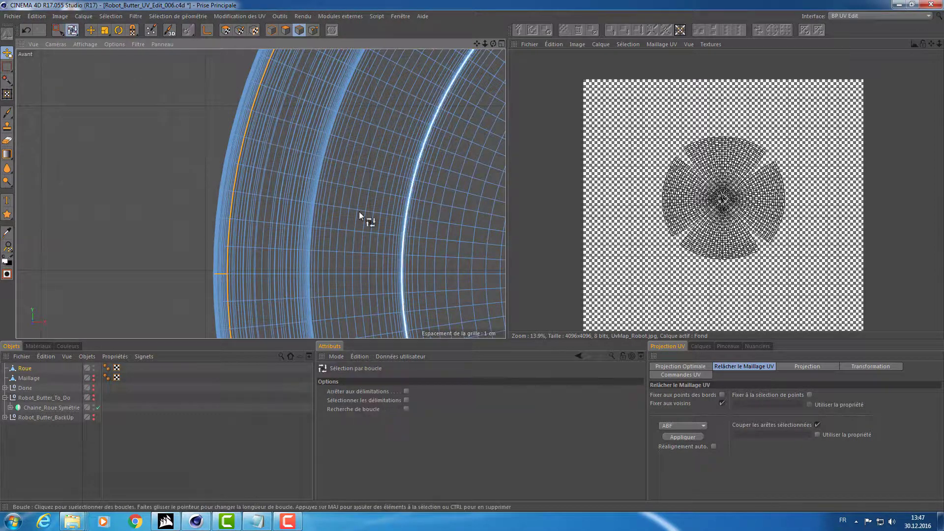
pyautogui.keyDown('alt'); pyautogui.moveTo(235, 184); pyautogui.dragTo(336, 180, button='right'); pyautogui.keyUp('alt')
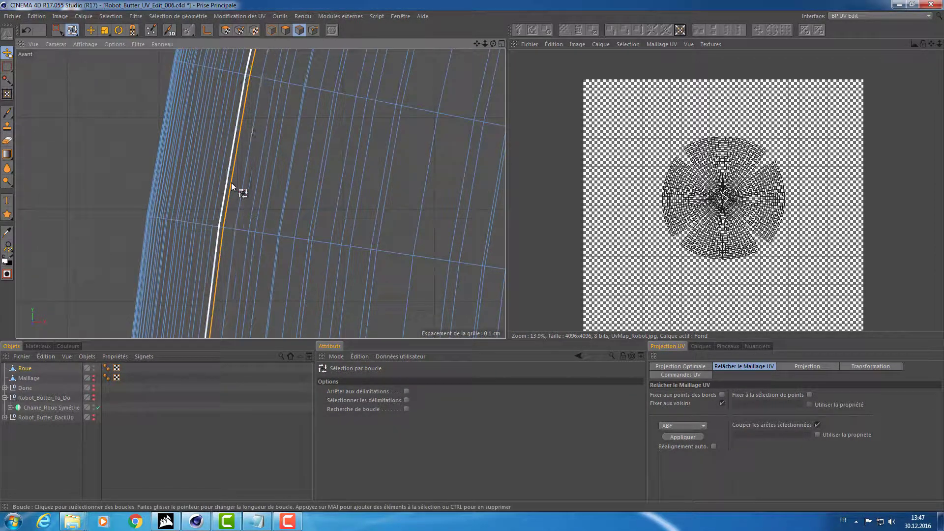
pyautogui.middleClick(238, 181)
pyautogui.middleClick(147, 98)
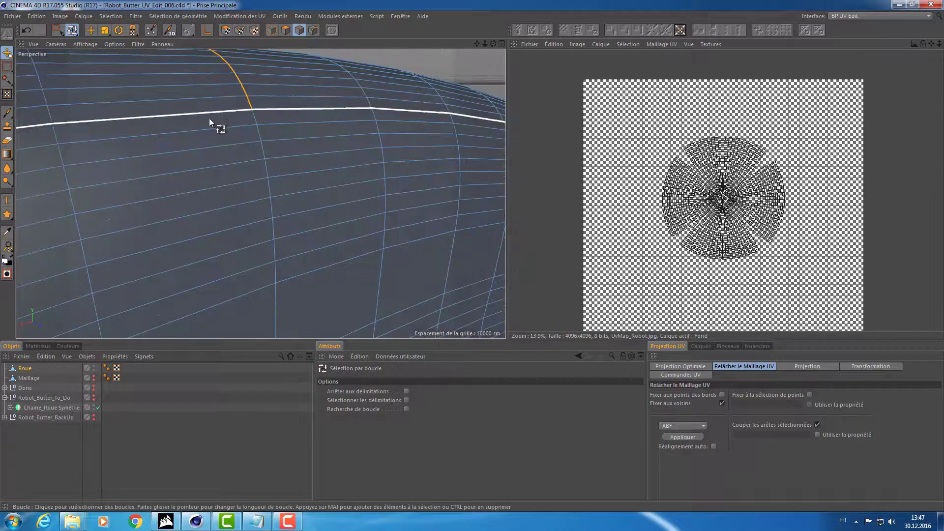
pyautogui.moveTo(371, 182)
pyautogui.keyDown('alt'); pyautogui.mouseDown(button='right')
pyautogui.moveTo(188, 201)
pyautogui.moveTo(313, 191)
pyautogui.mouseUp(button='right'); pyautogui.keyUp('alt')
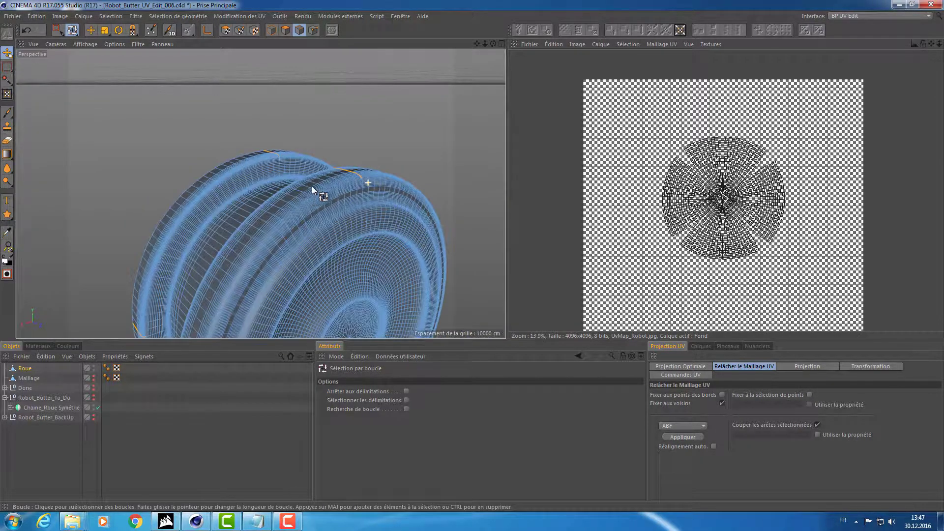
pyautogui.moveTo(313, 190)
pyautogui.keyDown('alt'); pyautogui.mouseDown()
pyautogui.moveTo(217, 196)
pyautogui.moveTo(299, 139)
pyautogui.moveTo(298, 105)
pyautogui.moveTo(178, 118)
pyautogui.moveTo(399, 129)
pyautogui.moveTo(444, 114)
pyautogui.moveTo(420, 117)
pyautogui.mouseUp(); pyautogui.keyUp('alt')
pyautogui.scroll(5, 305, 204)
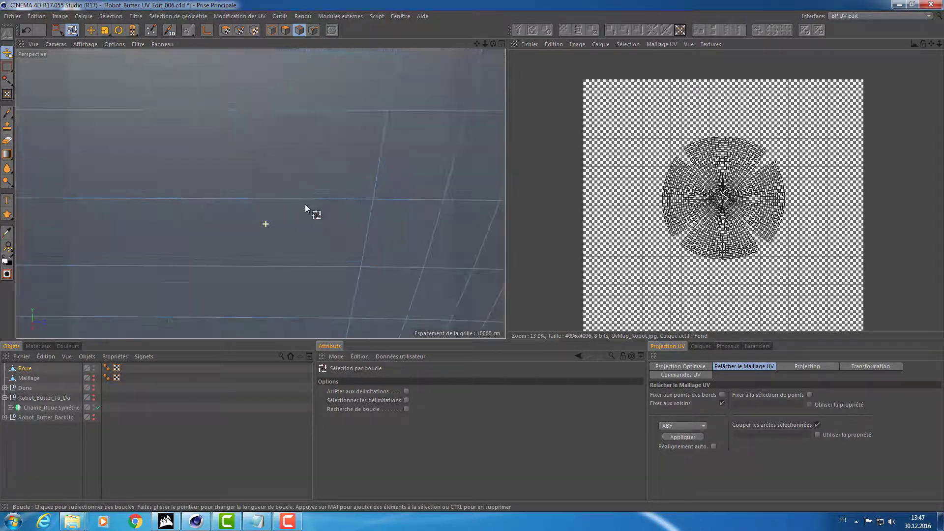
pyautogui.scroll(-3, 298, 206)
pyautogui.scroll(-3, 291, 207)
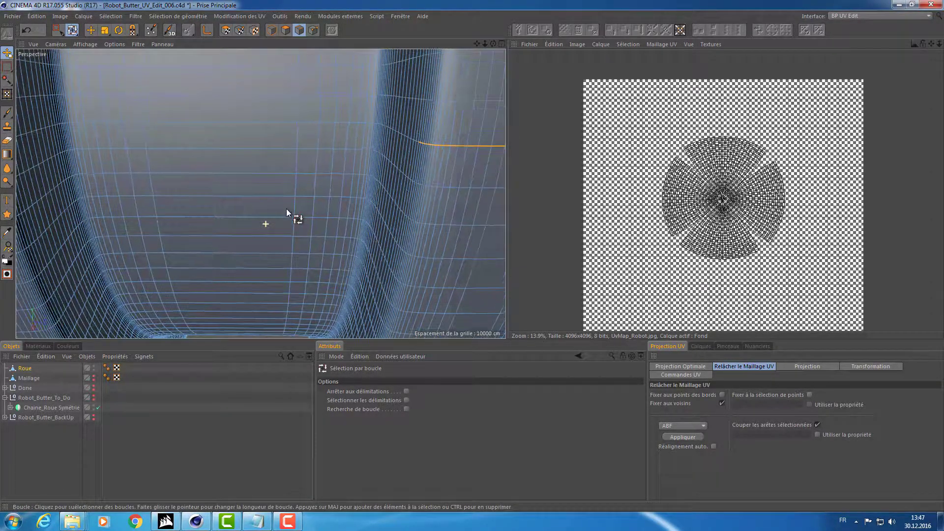
pyautogui.moveTo(282, 196)
pyautogui.keyDown('alt'); pyautogui.mouseDown()
pyautogui.moveTo(306, 211)
pyautogui.moveTo(300, 220)
pyautogui.mouseUp(); pyautogui.keyUp('alt')
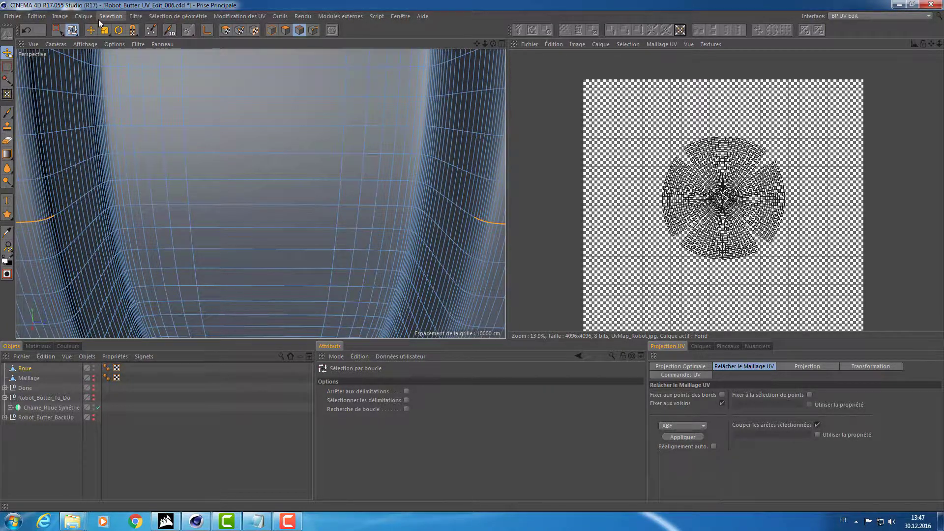
# Switch to Path Selection and select an edge path across the wheel's inner drum.
pyautogui.press('u')
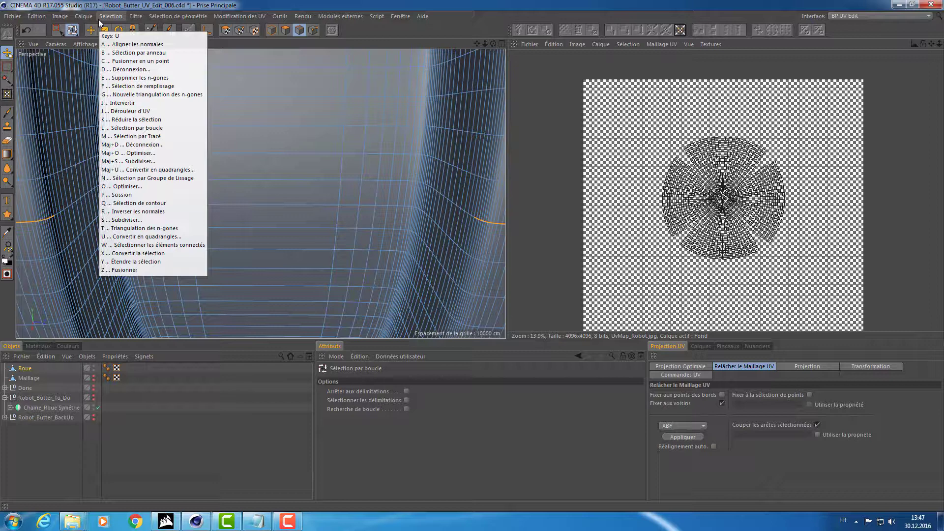
pyautogui.press('b')
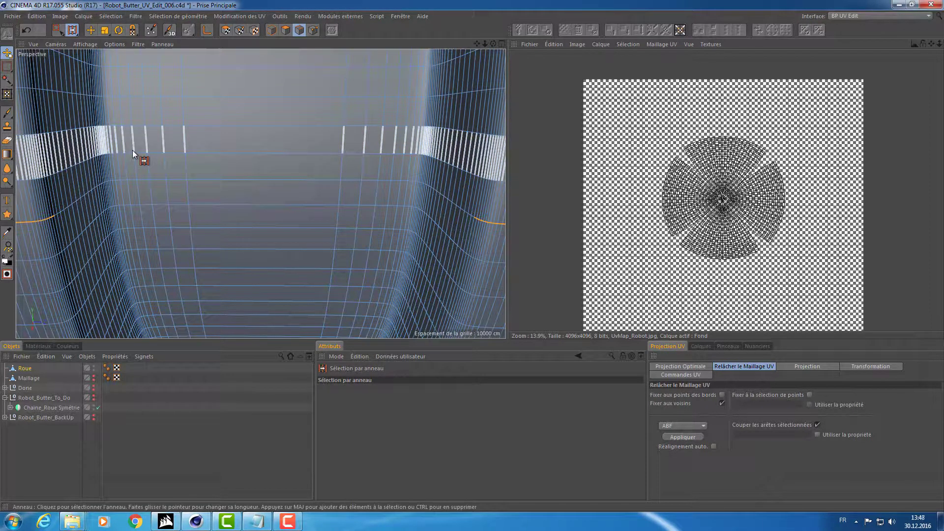
pyautogui.press('u')
pyautogui.press('m')
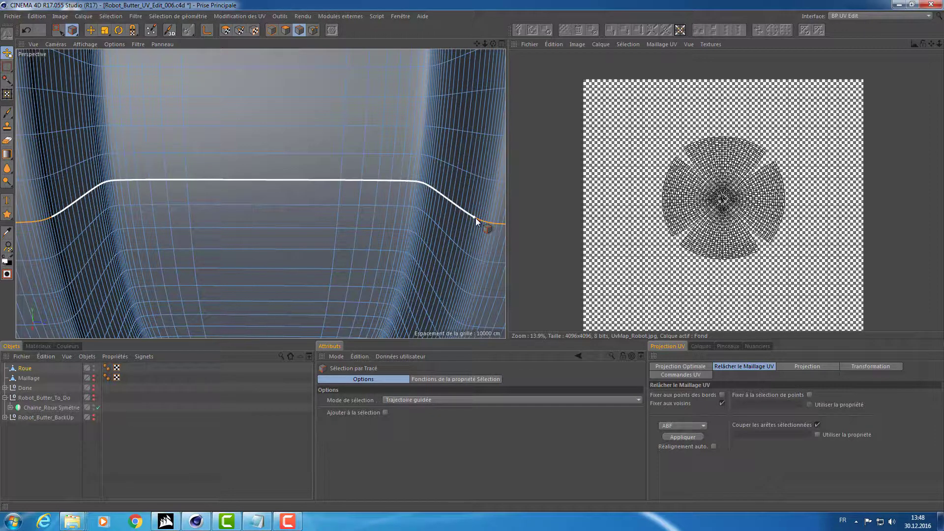
pyautogui.moveTo(476, 217); pyautogui.dragTo(480, 220)
pyautogui.scroll(-5, 382, 186)
pyautogui.scroll(-3, 372, 190)
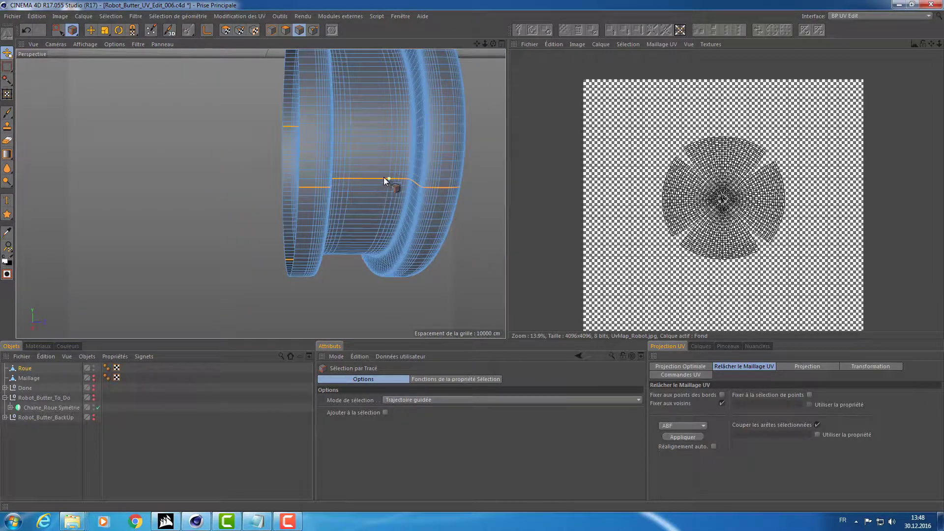
# Orbit around the wheel to check the seam from front and tilted angles.
pyautogui.moveTo(383, 177)
pyautogui.keyDown('alt'); pyautogui.mouseDown()
pyautogui.moveTo(357, 204)
pyautogui.moveTo(358, 227)
pyautogui.moveTo(415, 202)
pyautogui.moveTo(303, 211)
pyautogui.moveTo(302, 235)
pyautogui.moveTo(221, 258)
pyautogui.moveTo(214, 287)
pyautogui.moveTo(274, 116)
pyautogui.moveTo(238, 164)
pyautogui.mouseUp(); pyautogui.keyUp('alt')
pyautogui.scroll(5, 252, 166)
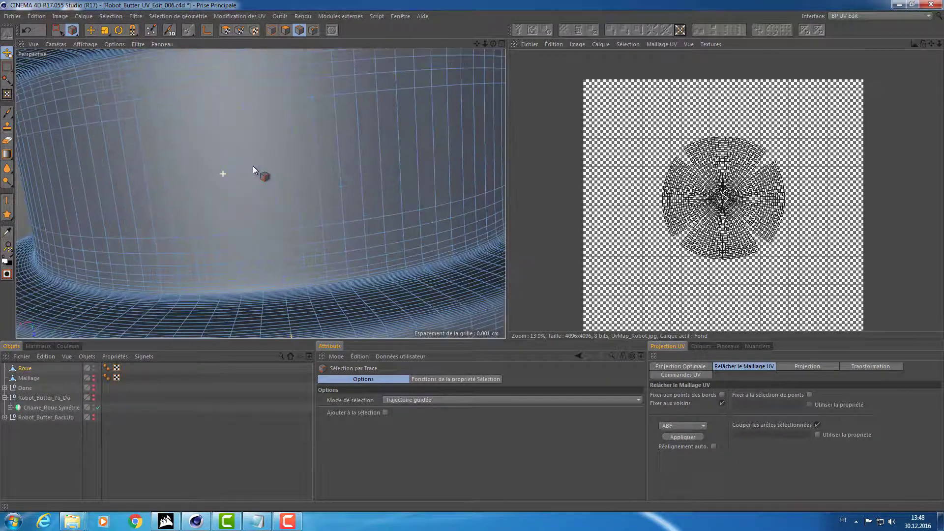
pyautogui.scroll(-3, 253, 166)
pyautogui.scroll(-1, 249, 167)
pyautogui.scroll(-2, 244, 158)
pyautogui.scroll(-1, 241, 108)
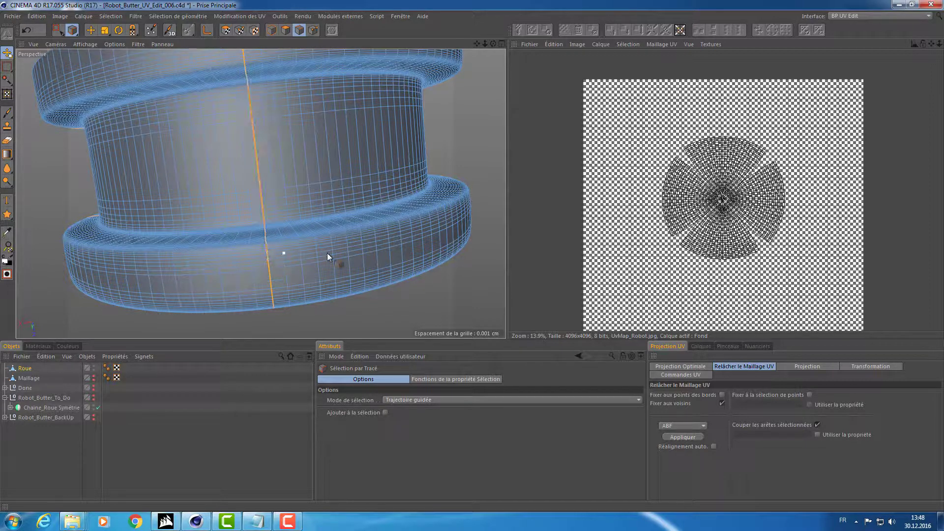
pyautogui.moveTo(326, 253)
pyautogui.keyDown('alt'); pyautogui.mouseDown()
pyautogui.moveTo(284, 239)
pyautogui.moveTo(258, 156)
pyautogui.moveTo(338, 185)
pyautogui.mouseUp(); pyautogui.keyUp('alt')
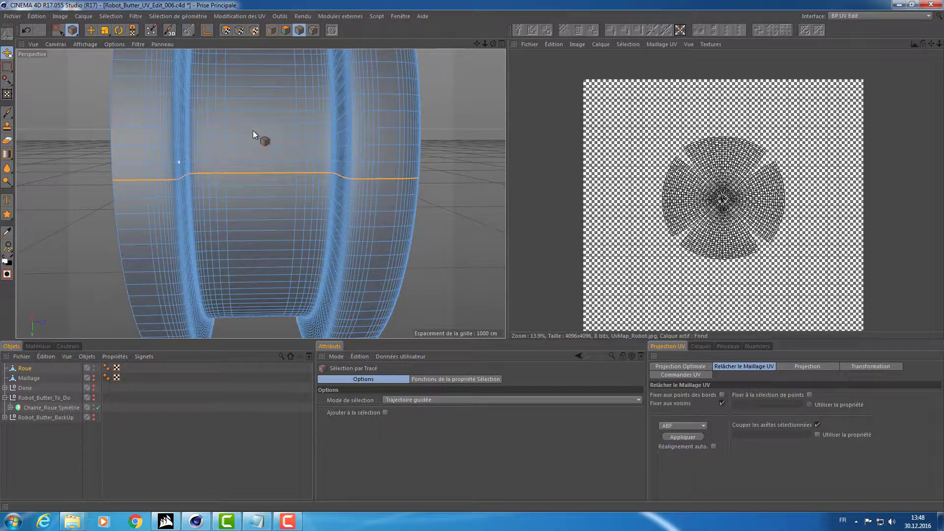
pyautogui.moveTo(253, 131)
pyautogui.keyDown('alt'); pyautogui.mouseDown()
pyautogui.moveTo(264, 188)
pyautogui.moveTo(253, 256)
pyautogui.moveTo(282, 208)
pyautogui.mouseUp(); pyautogui.keyUp('alt')
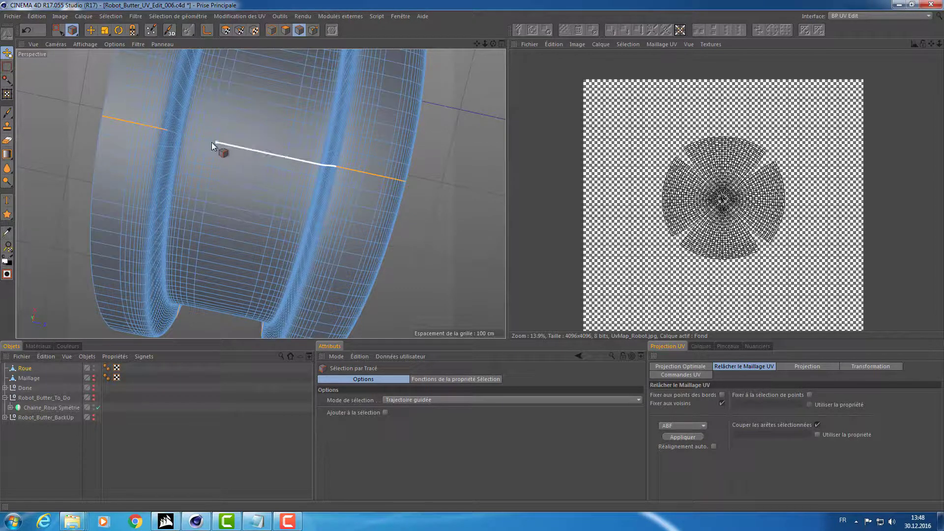
# Save the scene and return to the four-view layout.
pyautogui.hotkey('ctrl', 's')
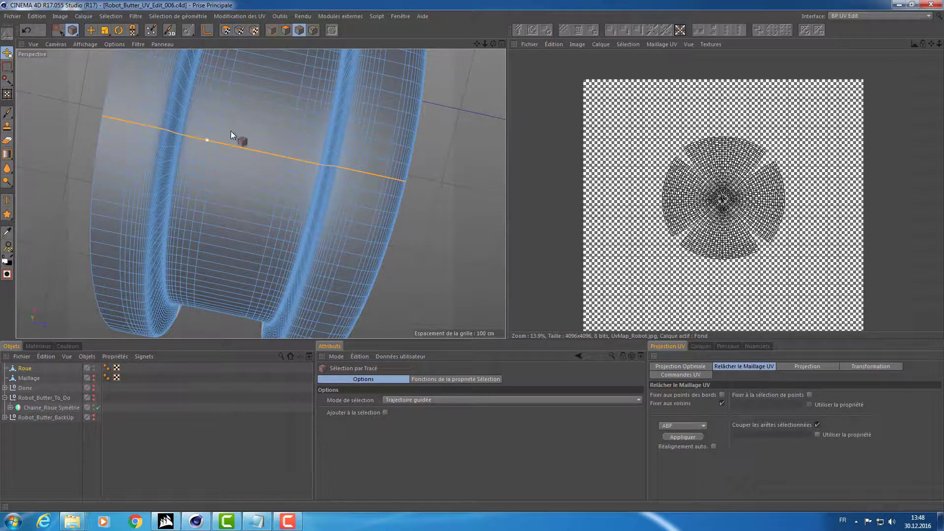
pyautogui.moveTo(231, 131)
pyautogui.keyDown('alt'); pyautogui.mouseDown()
pyautogui.moveTo(271, 194)
pyautogui.moveTo(71, 231)
pyautogui.moveTo(283, 224)
pyautogui.moveTo(102, 205)
pyautogui.mouseUp(); pyautogui.keyUp('alt')
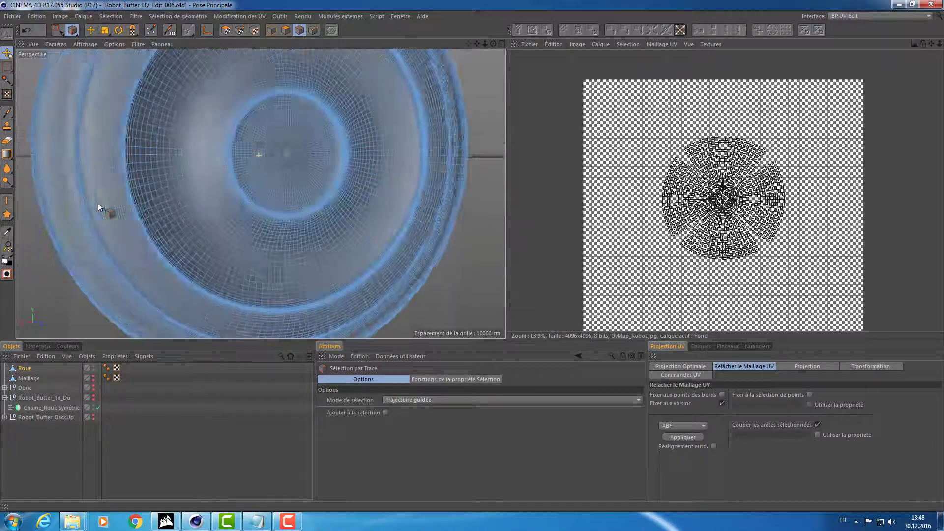
pyautogui.scroll(-3, 190, 215)
pyautogui.middleClick(222, 183)
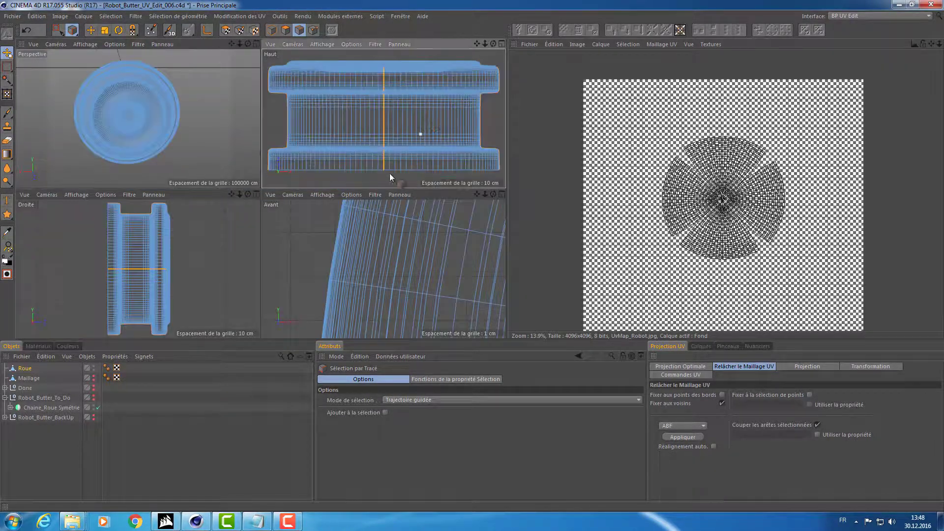
# Select all of the Roue wheel's UV polygons and project them frontally.
pyautogui.scroll(2, 149, 129)
pyautogui.click(368, 245)
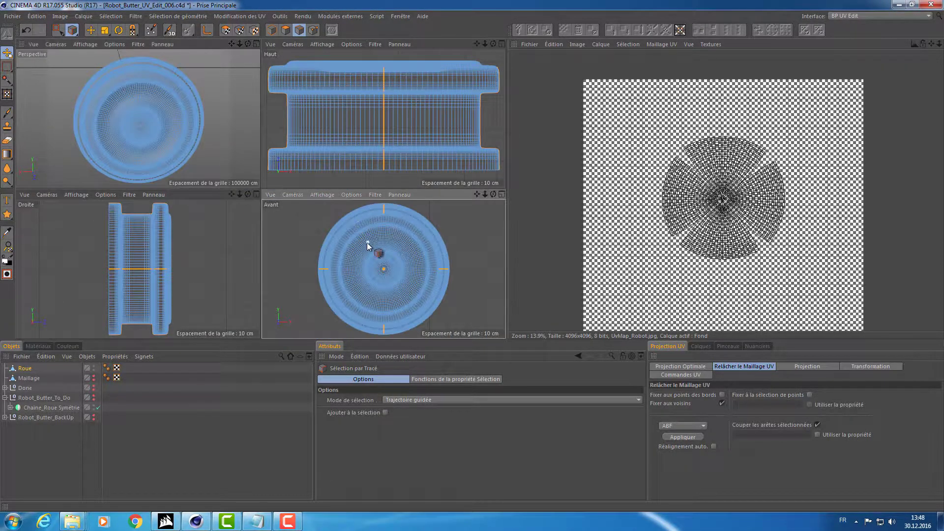
pyautogui.click(224, 30)
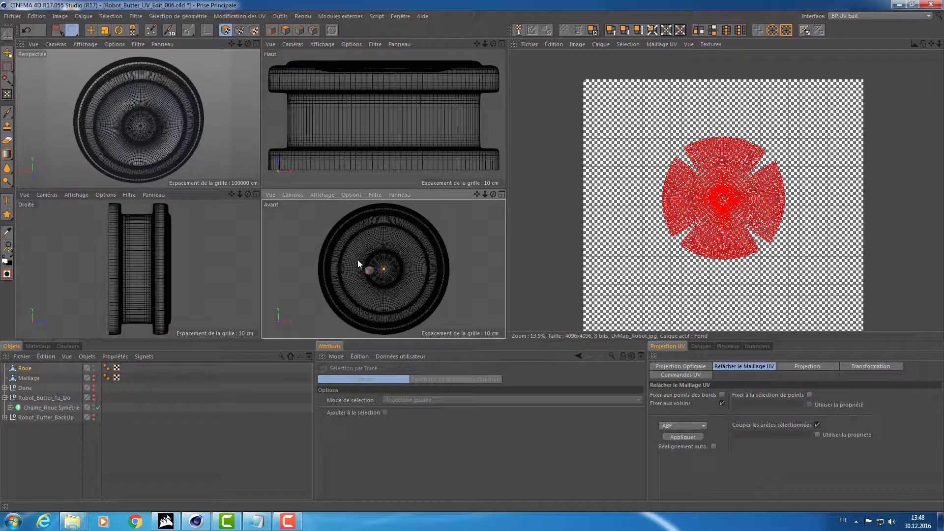
pyautogui.click(26, 373)
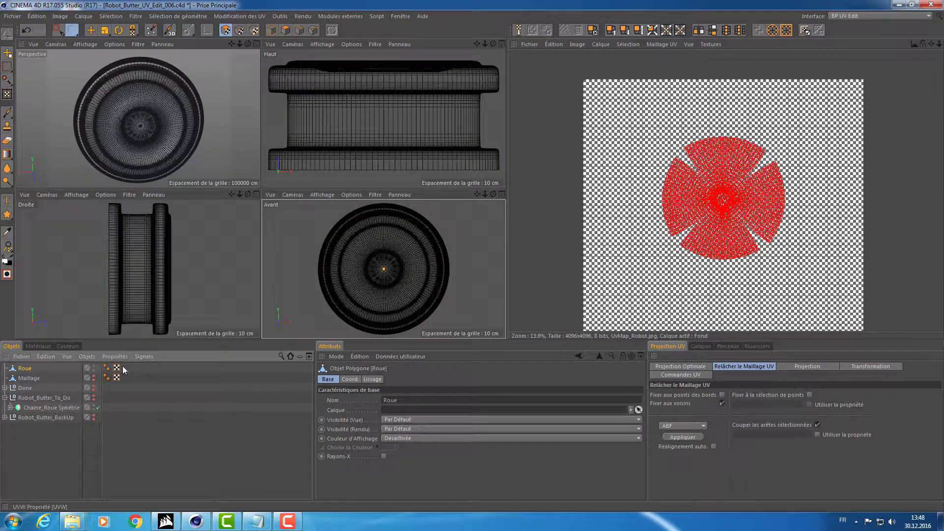
pyautogui.hotkey('ctrl', 'a')
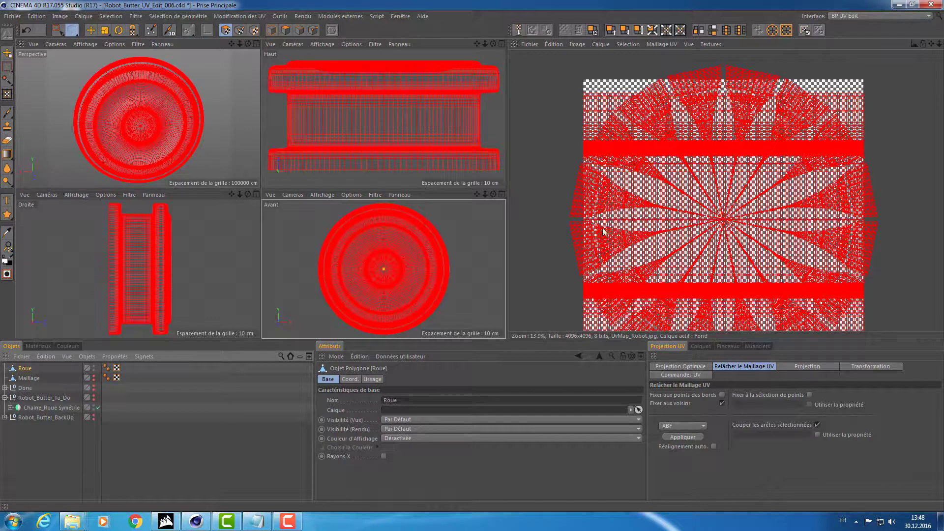
pyautogui.click(808, 366)
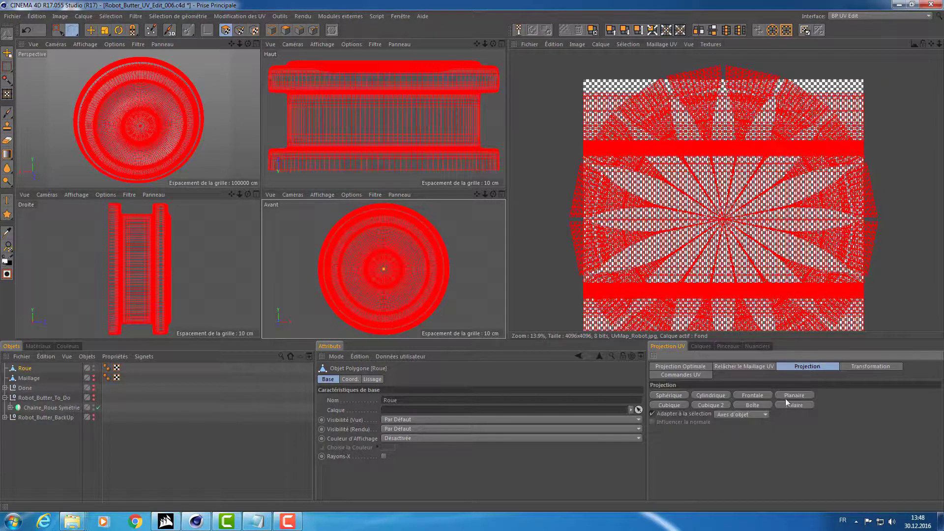
pyautogui.click(757, 396)
# Relax the wheel's UVs with ABF, cutting along the selected seam edges.
pyautogui.click(742, 366)
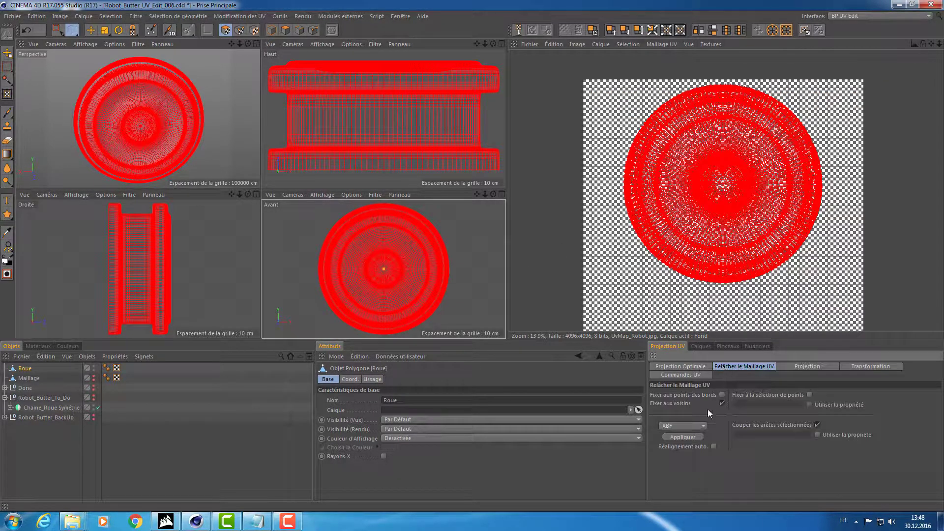
pyautogui.click(681, 437)
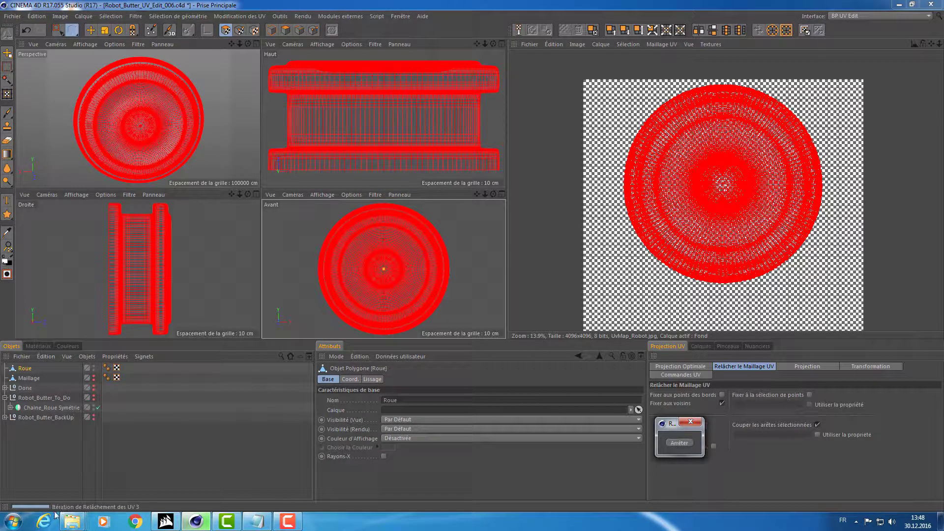
pyautogui.scroll(3, 751, 214)
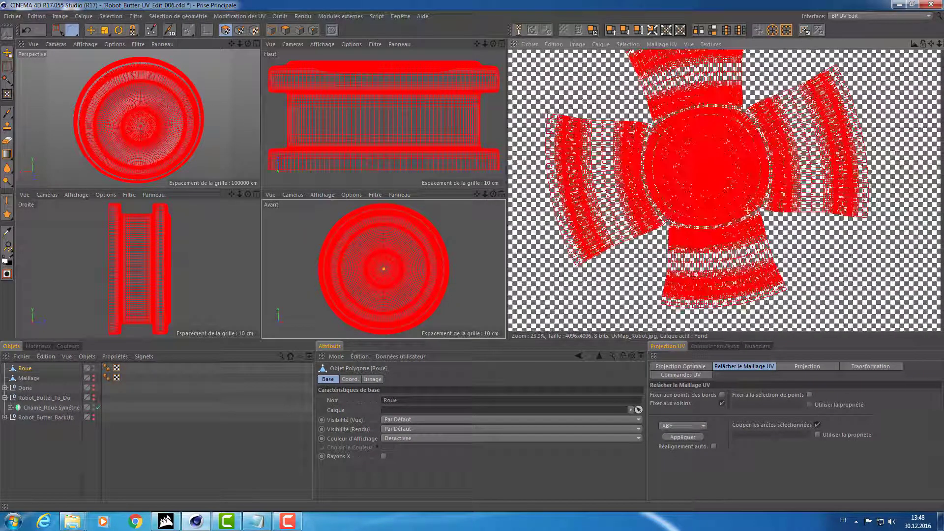
pyautogui.scroll(-1, 750, 214)
# Drag Grid_Tex onto Roue, maximize the perspective view, and rerun the UV relax.
pyautogui.keyDown('alt'); pyautogui.moveTo(153, 111); pyautogui.dragTo(204, 136); pyautogui.keyUp('alt')
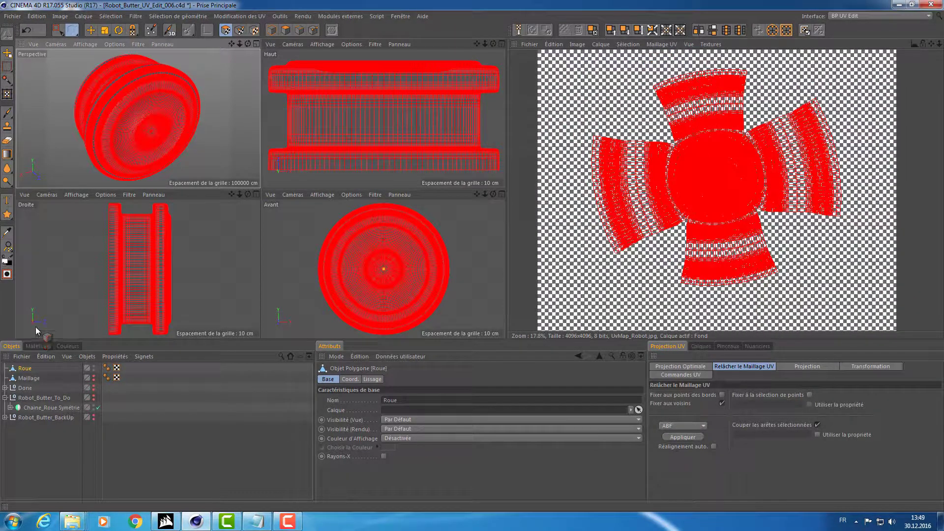
pyautogui.click(36, 346)
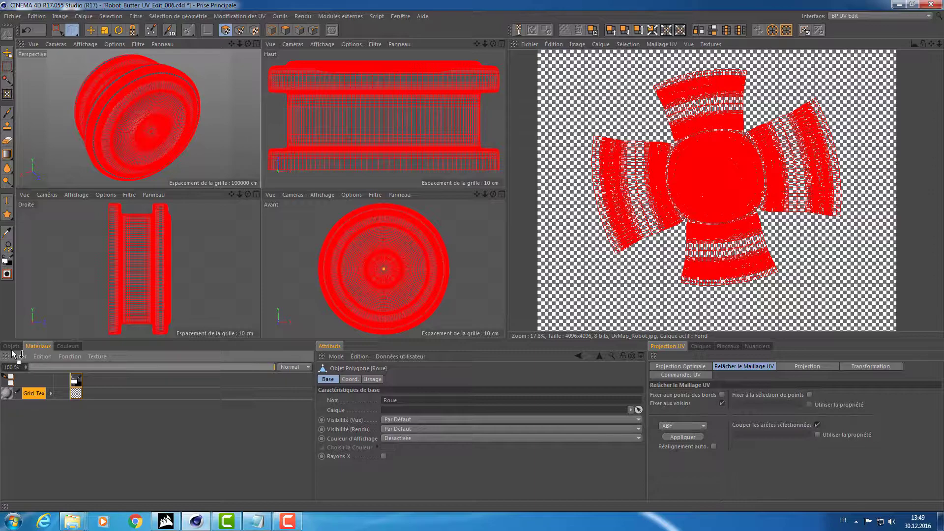
pyautogui.moveTo(13, 353); pyautogui.dragTo(24, 369)
pyautogui.middleClick(205, 147)
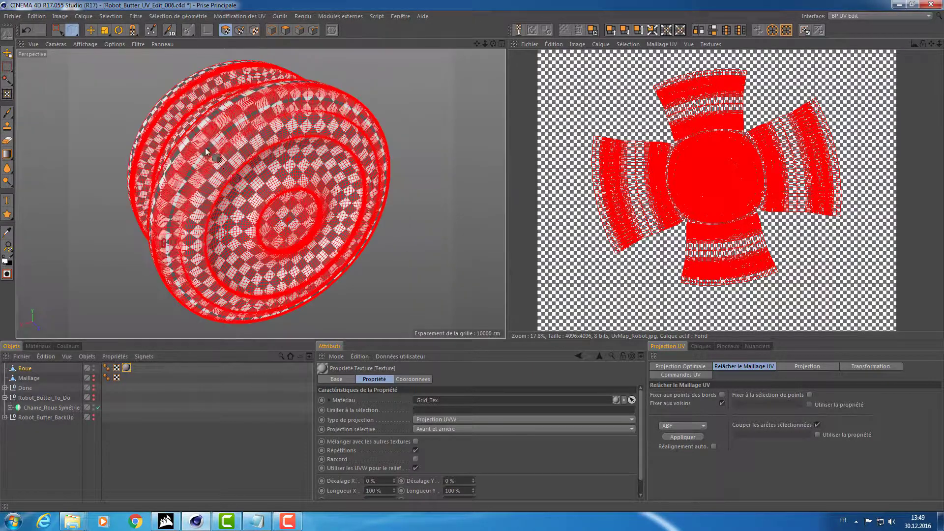
pyautogui.moveTo(205, 147)
pyautogui.keyDown('alt'); pyautogui.mouseDown()
pyautogui.moveTo(288, 165)
pyautogui.moveTo(336, 204)
pyautogui.moveTo(355, 252)
pyautogui.moveTo(252, 264)
pyautogui.moveTo(195, 217)
pyautogui.moveTo(345, 233)
pyautogui.mouseUp(); pyautogui.keyUp('alt')
pyautogui.click(682, 435)
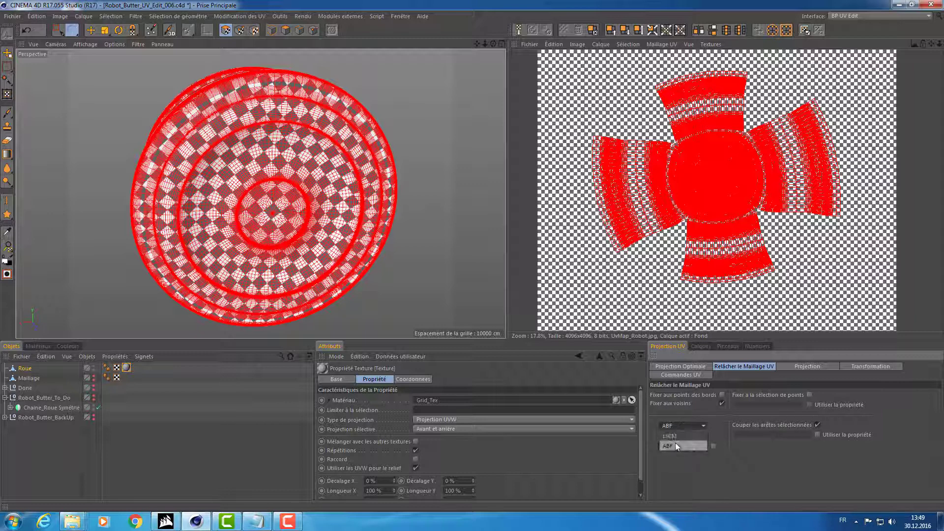
pyautogui.click(679, 435)
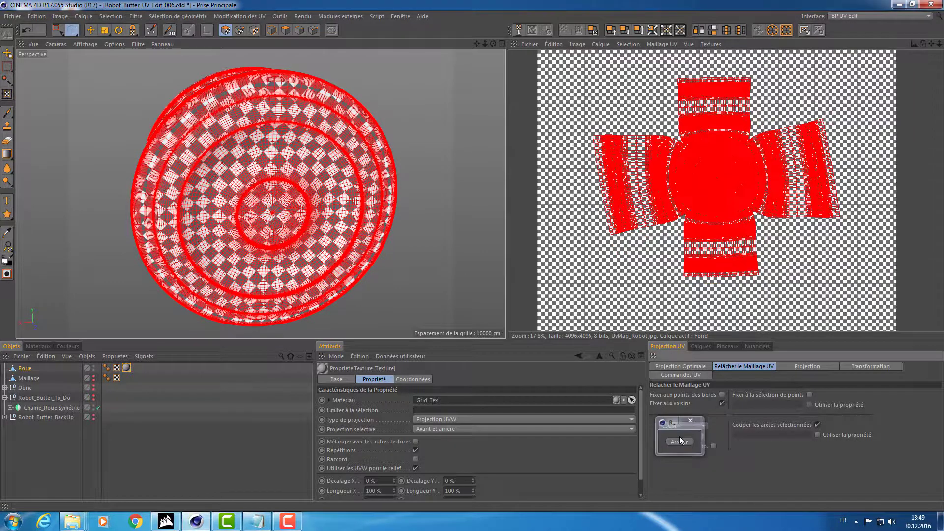
pyautogui.click(679, 435)
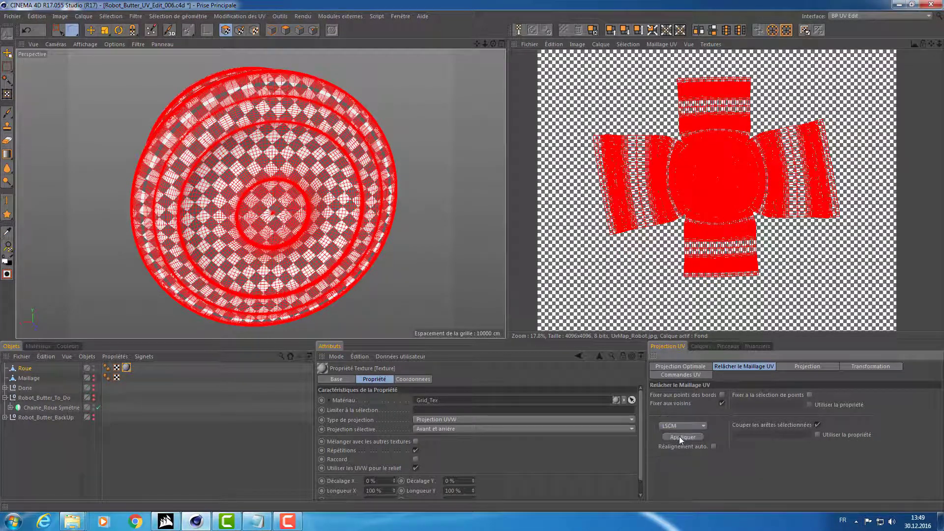
pyautogui.click(673, 445)
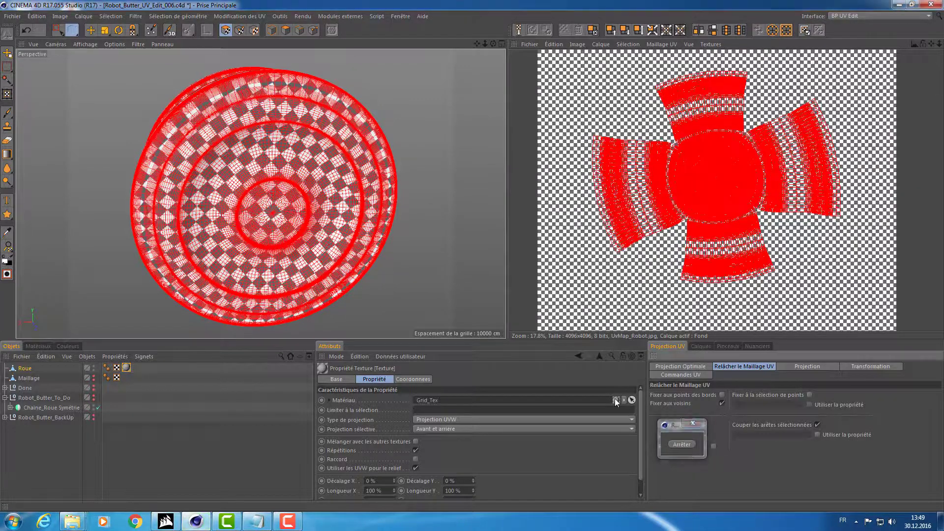
pyautogui.moveTo(316, 188)
pyautogui.keyDown('alt'); pyautogui.mouseDown()
pyautogui.moveTo(305, 233)
pyautogui.moveTo(352, 255)
pyautogui.moveTo(388, 199)
pyautogui.moveTo(280, 212)
pyautogui.moveTo(62, 182)
pyautogui.moveTo(276, 176)
pyautogui.mouseUp(); pyautogui.keyUp('alt')
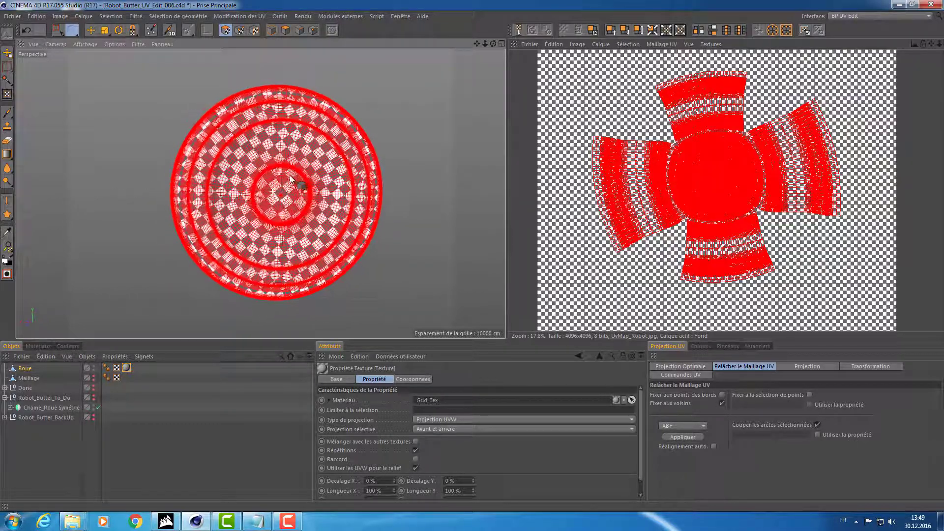
# Rotate the wheel's UV islands about 45 degrees so the cross turns into an X.
pyautogui.press('r')
pyautogui.moveTo(721, 178); pyautogui.dragTo(653, 181)
pyautogui.press('t')
pyautogui.press('e')
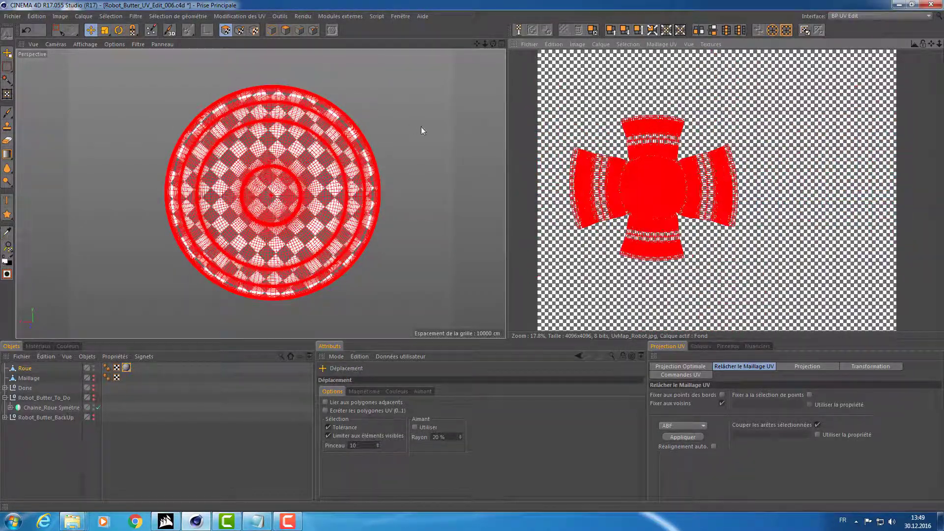
pyautogui.press('r')
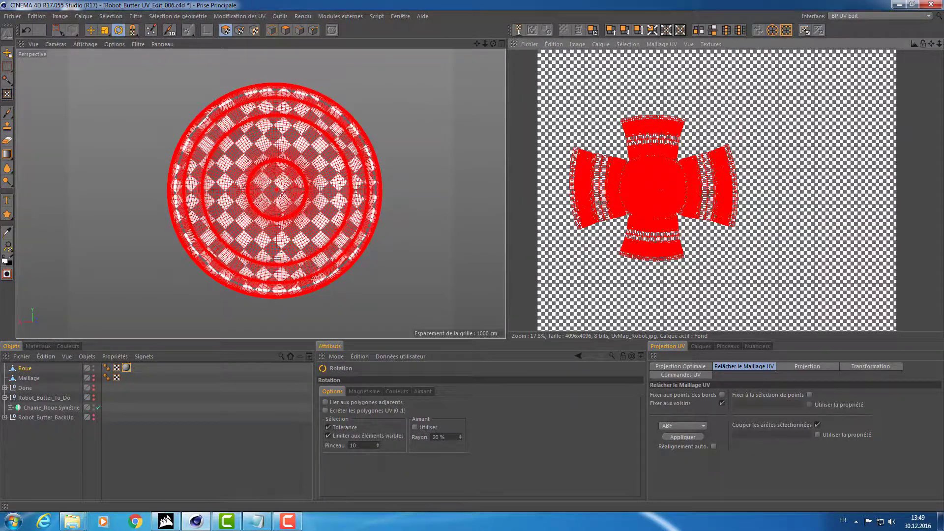
pyautogui.moveTo(721, 182); pyautogui.dragTo(684, 170)
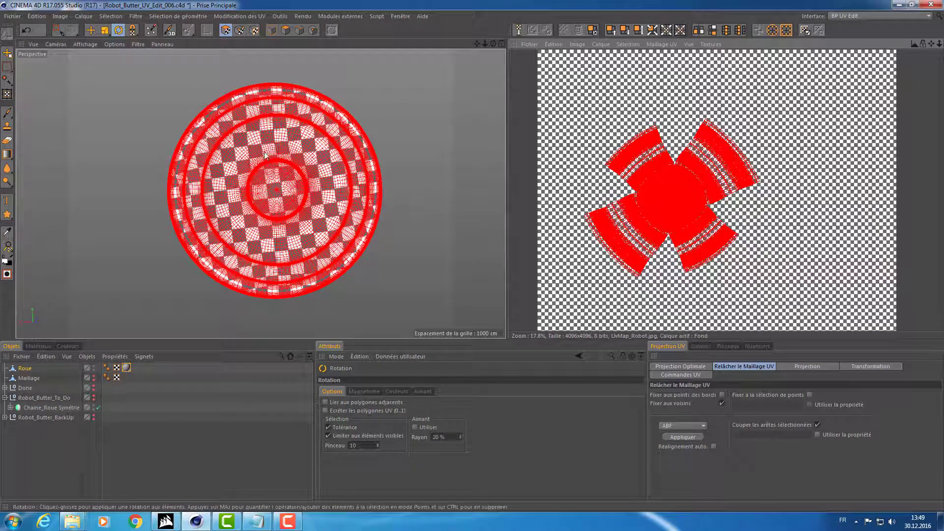
pyautogui.moveTo(230, 166)
pyautogui.keyDown('alt'); pyautogui.mouseDown()
pyautogui.moveTo(223, 174)
pyautogui.moveTo(718, 204)
pyautogui.moveTo(673, 198)
pyautogui.mouseUp(); pyautogui.keyUp('alt')
pyautogui.keyDown('alt'); pyautogui.moveTo(405, 192); pyautogui.dragTo(393, 196); pyautogui.keyUp('alt')
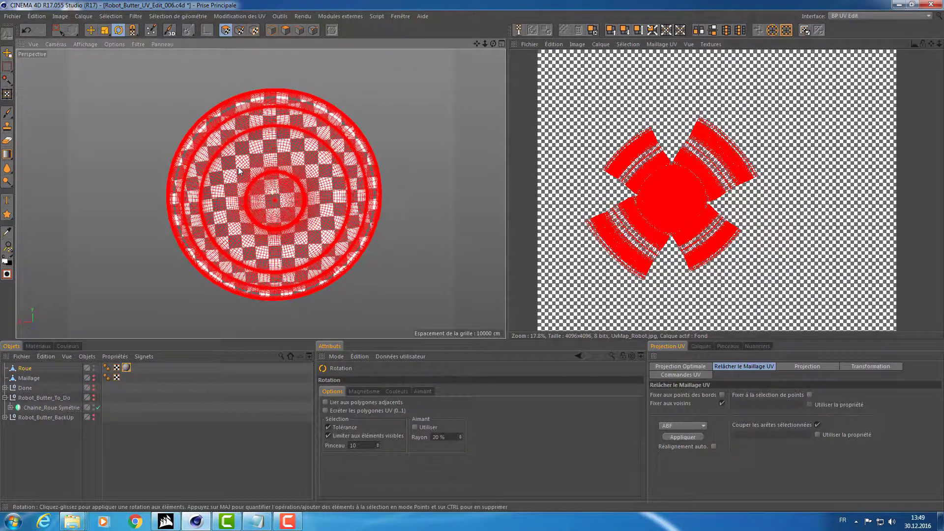
pyautogui.press('e')
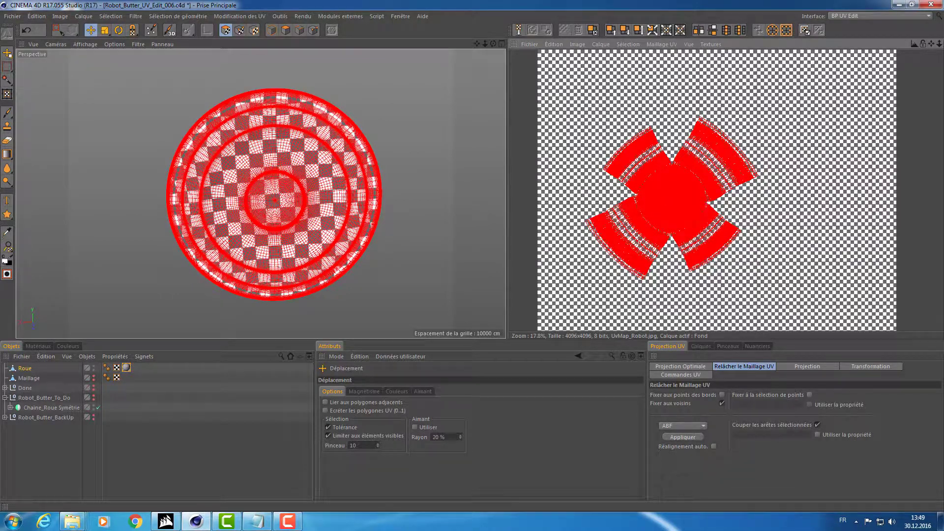
# Zoom, pan and orbit to inspect the checker on the wheel and the UV layout.
pyautogui.scroll(3, 745, 286)
pyautogui.scroll(2, 745, 286)
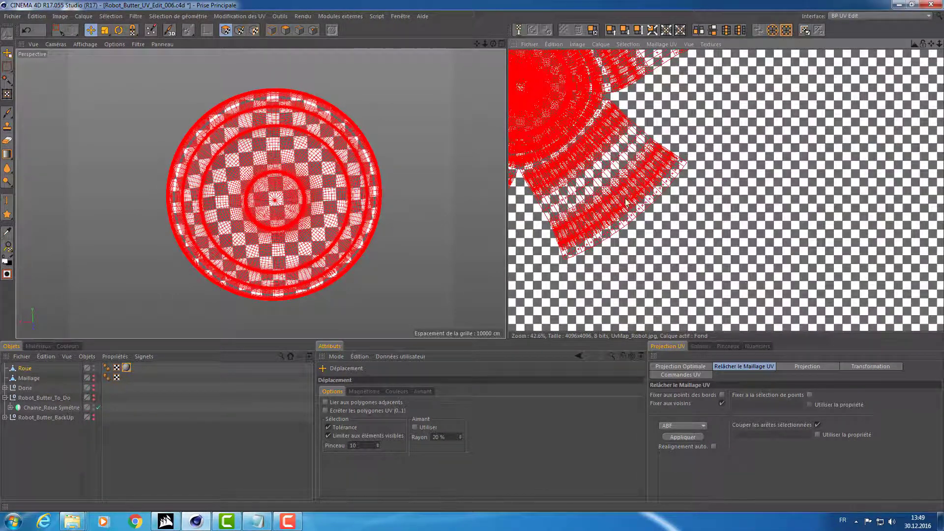
pyautogui.scroll(3, 626, 201)
pyautogui.scroll(2, 613, 108)
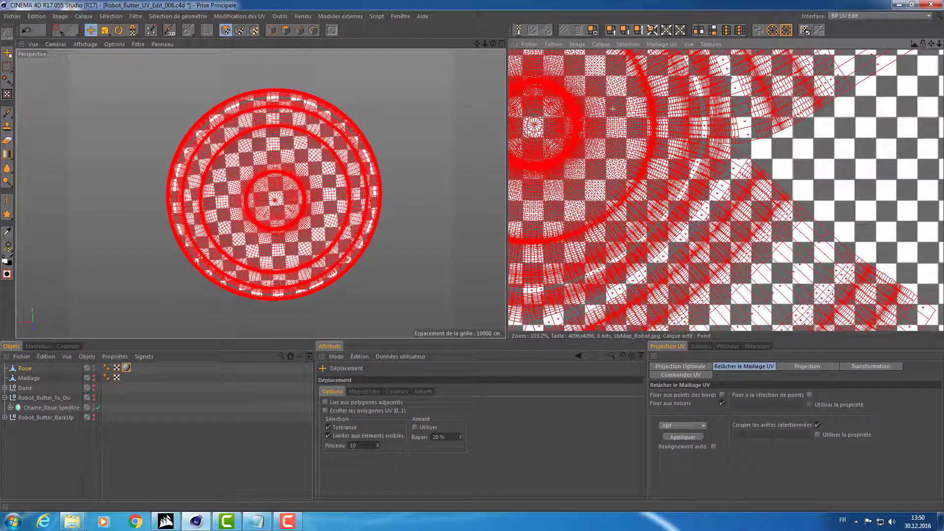
pyautogui.keyDown('alt'); pyautogui.moveTo(613, 109); pyautogui.dragTo(643, 291, button='middle'); pyautogui.keyUp('alt')
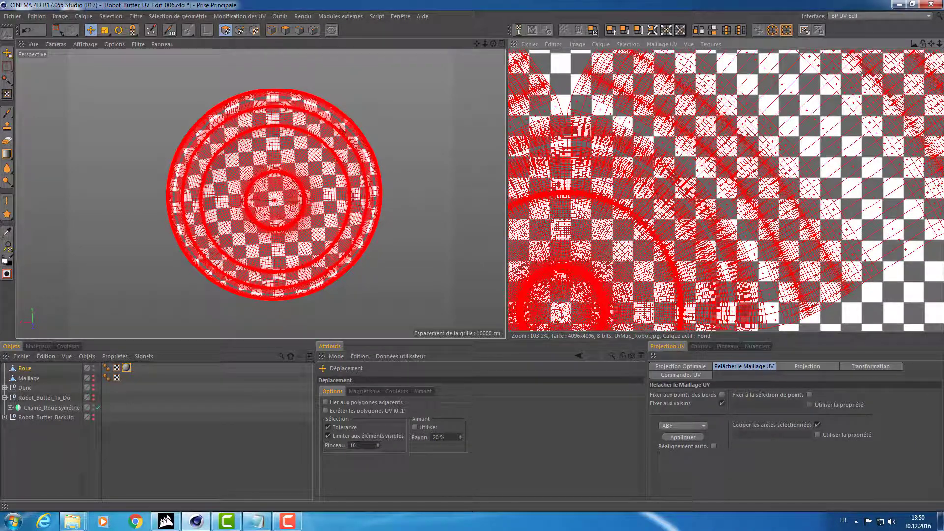
pyautogui.scroll(2, 575, 135)
pyautogui.scroll(1, 575, 135)
pyautogui.scroll(1, 576, 135)
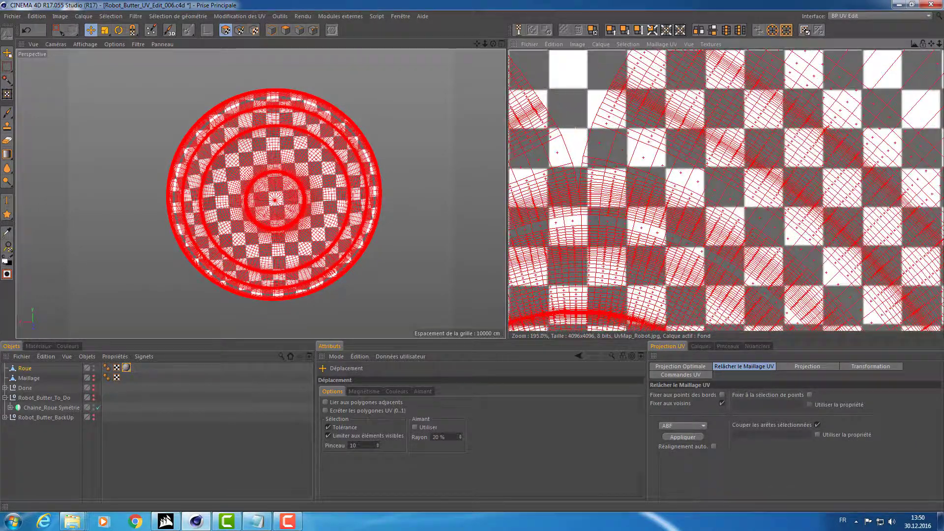
pyautogui.scroll(2, 576, 127)
pyautogui.scroll(-1, 576, 127)
pyautogui.scroll(-2, 576, 127)
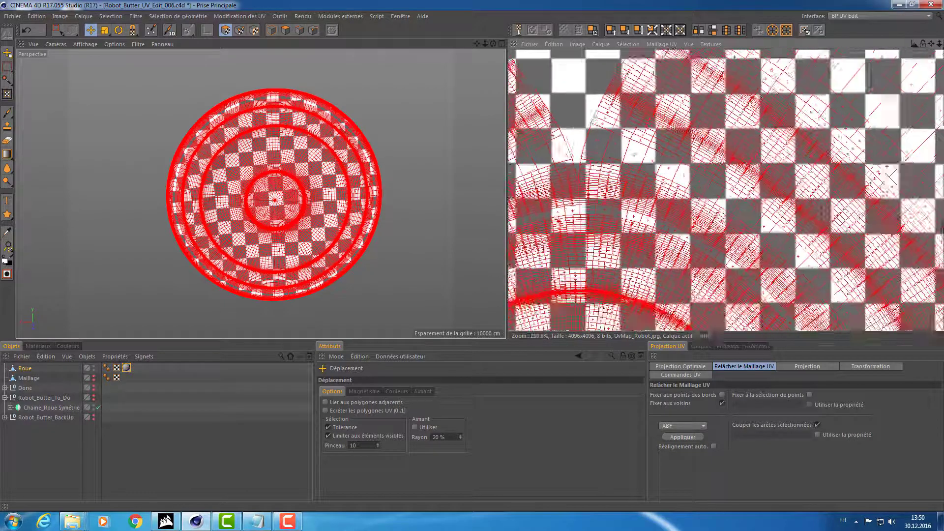
pyautogui.scroll(-1, 576, 127)
pyautogui.moveTo(280, 181)
pyautogui.keyDown('alt'); pyautogui.mouseDown()
pyautogui.moveTo(371, 194)
pyautogui.moveTo(420, 158)
pyautogui.moveTo(392, 147)
pyautogui.mouseUp(); pyautogui.keyUp('alt')
pyautogui.scroll(5, 389, 180)
pyautogui.scroll(2, 390, 180)
pyautogui.scroll(2, 373, 178)
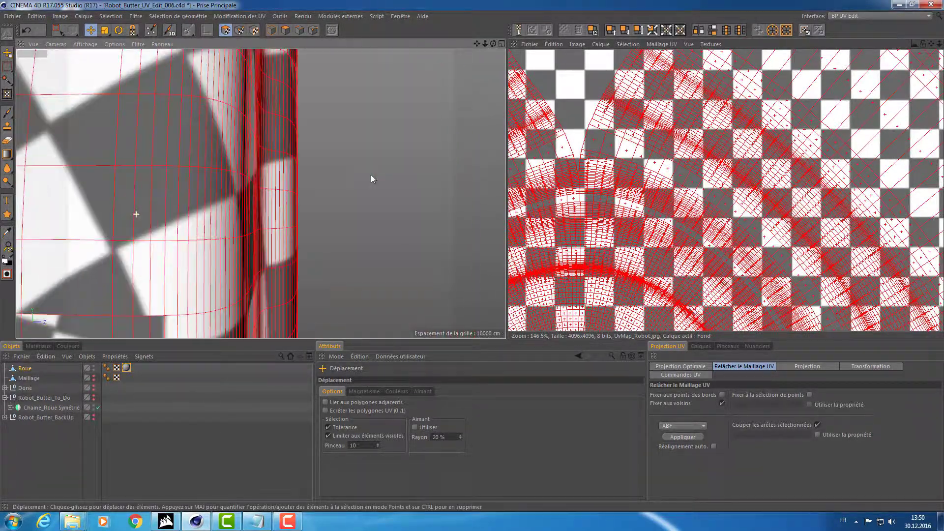
pyautogui.scroll(-5, 372, 178)
pyautogui.moveTo(373, 179)
pyautogui.keyDown('alt'); pyautogui.mouseDown()
pyautogui.moveTo(249, 183)
pyautogui.moveTo(318, 183)
pyautogui.moveTo(236, 195)
pyautogui.moveTo(261, 199)
pyautogui.mouseUp(); pyautogui.keyUp('alt')
pyautogui.scroll(-3, 265, 197)
pyautogui.scroll(-5, 691, 147)
pyautogui.scroll(-2, 683, 150)
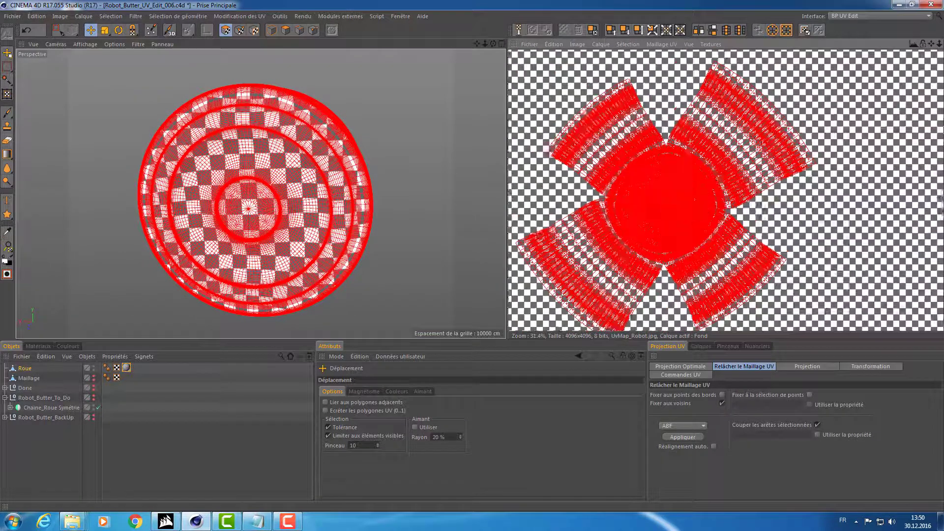
pyautogui.scroll(-1, 676, 153)
pyautogui.keyDown('alt'); pyautogui.moveTo(673, 155); pyautogui.dragTo(671, 173, button='middle'); pyautogui.keyUp('alt')
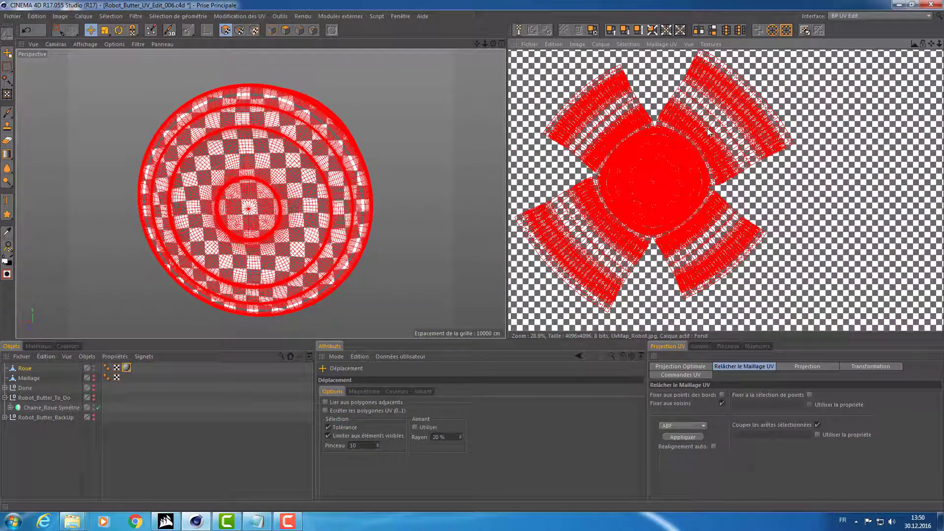
# Deselect all of the wheel's UV polygons, then select them all again.
pyautogui.hotkey('ctrl', 'shift', 'a')
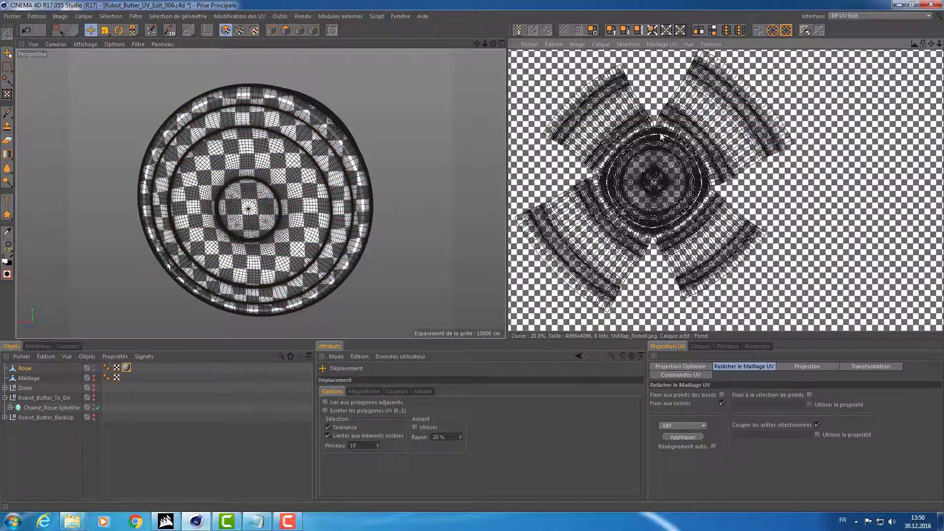
pyautogui.scroll(4, 663, 116)
pyautogui.scroll(3, 652, 113)
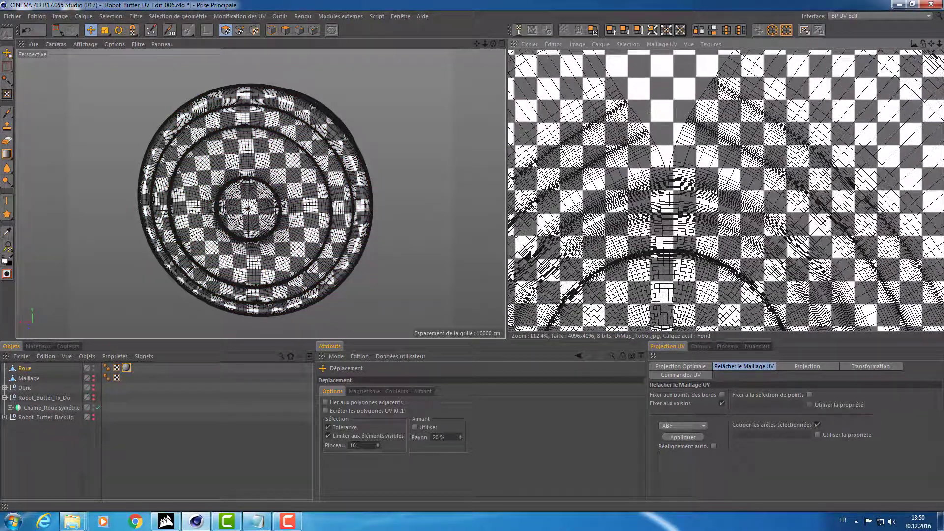
pyautogui.scroll(-1, 651, 112)
pyautogui.hotkey('ctrl', 'a')
pyautogui.scroll(-3, 651, 113)
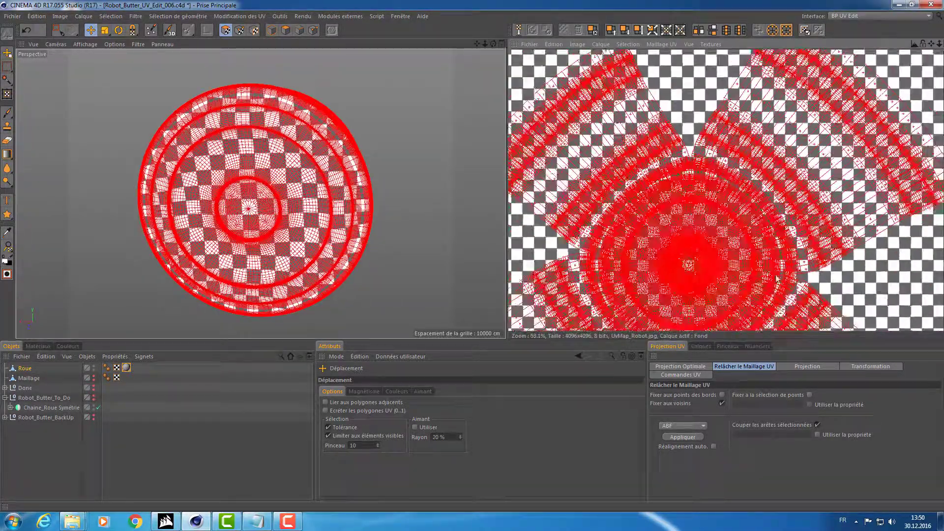
# Realign the wheel's UVs with Projection Optimale to fit the texture square.
pyautogui.click(679, 365)
pyautogui.click(671, 441)
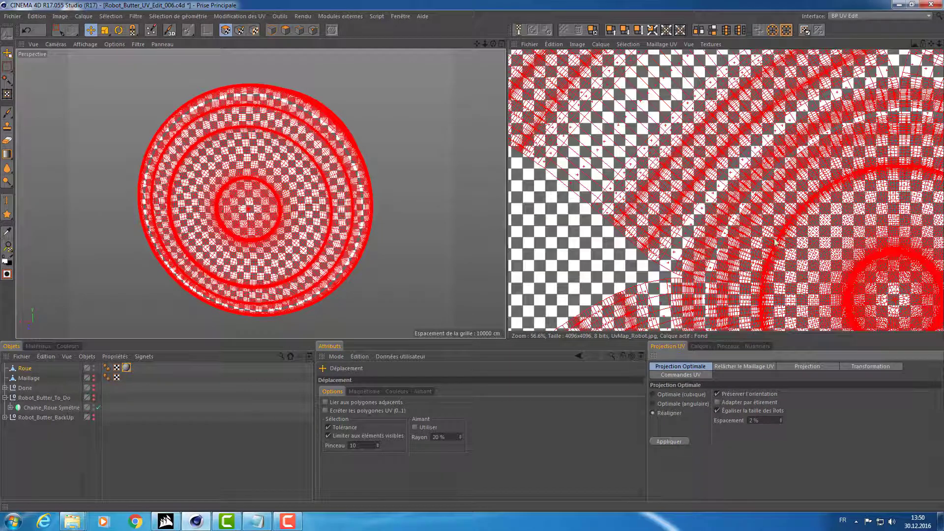
pyautogui.scroll(-3, 787, 216)
pyautogui.scroll(-5, 787, 216)
pyautogui.keyDown('alt'); pyautogui.moveTo(807, 221); pyautogui.dragTo(716, 179, button='middle'); pyautogui.keyUp('alt')
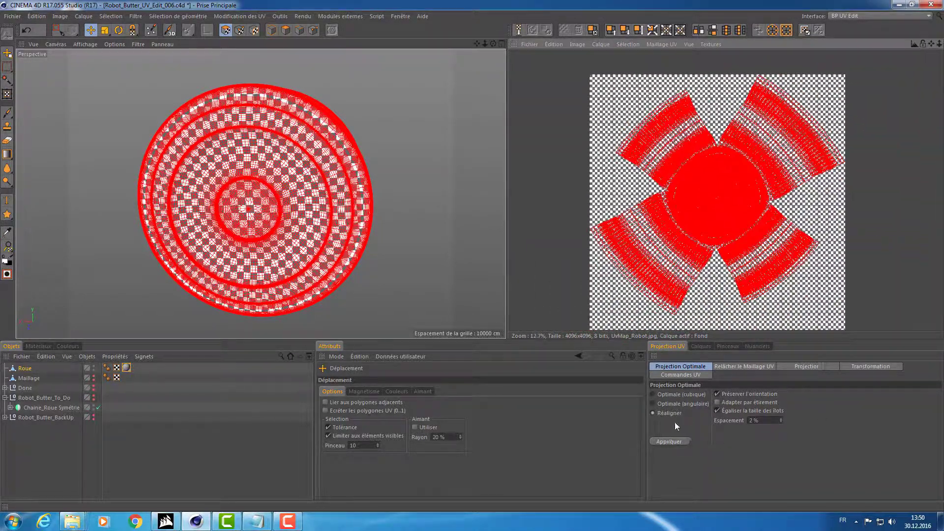
# Relax the realigned UVs using the LSCM method, then check the wheel from the side.
pyautogui.click(744, 367)
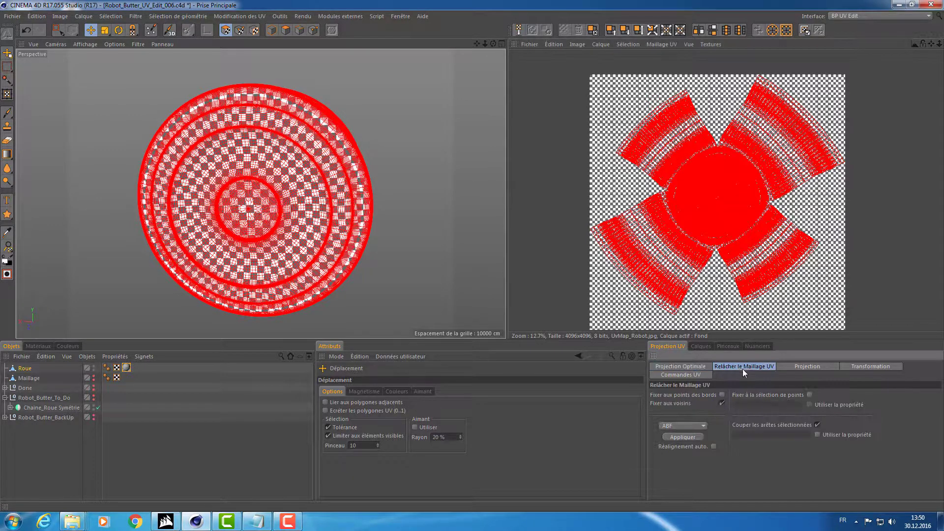
pyautogui.click(683, 434)
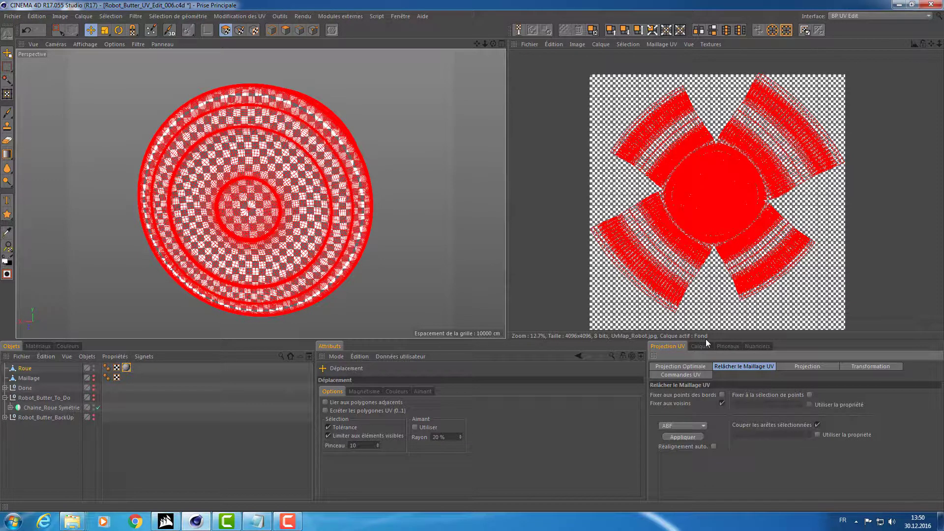
pyautogui.click(680, 436)
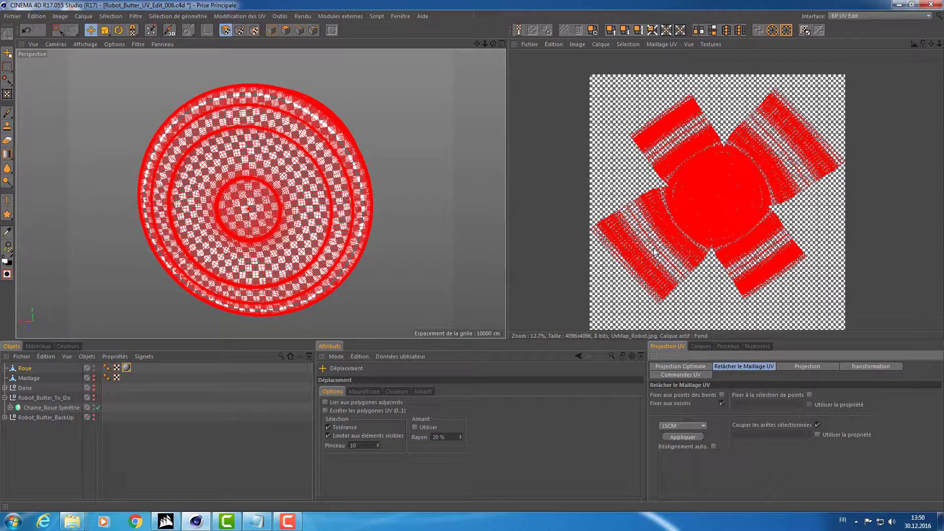
pyautogui.click(686, 438)
pyautogui.moveTo(453, 239)
pyautogui.keyDown('alt'); pyautogui.mouseDown()
pyautogui.moveTo(379, 222)
pyautogui.moveTo(326, 259)
pyautogui.moveTo(251, 242)
pyautogui.moveTo(270, 314)
pyautogui.moveTo(450, 321)
pyautogui.moveTo(482, 196)
pyautogui.mouseUp(); pyautogui.keyUp('alt')
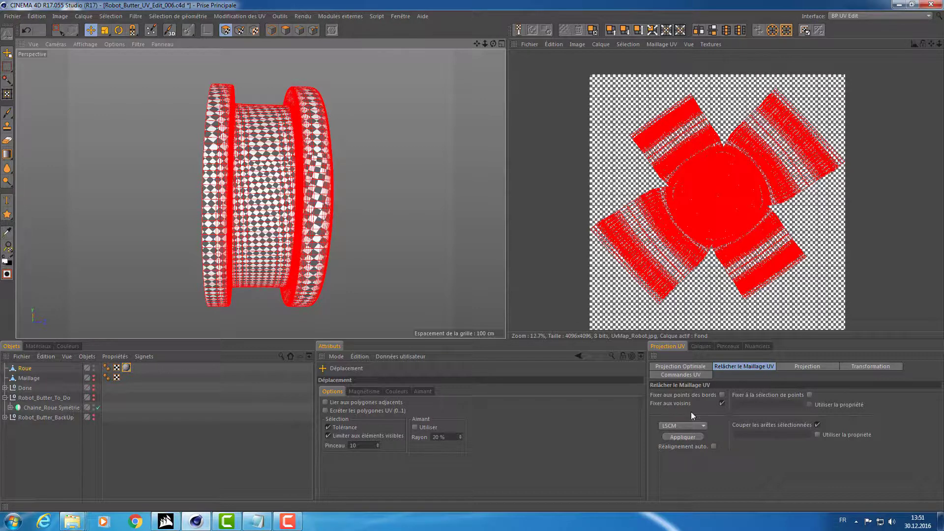
# Run the UV relax on the wheel again, bending the tread strips back into arcs.
pyautogui.click(682, 436)
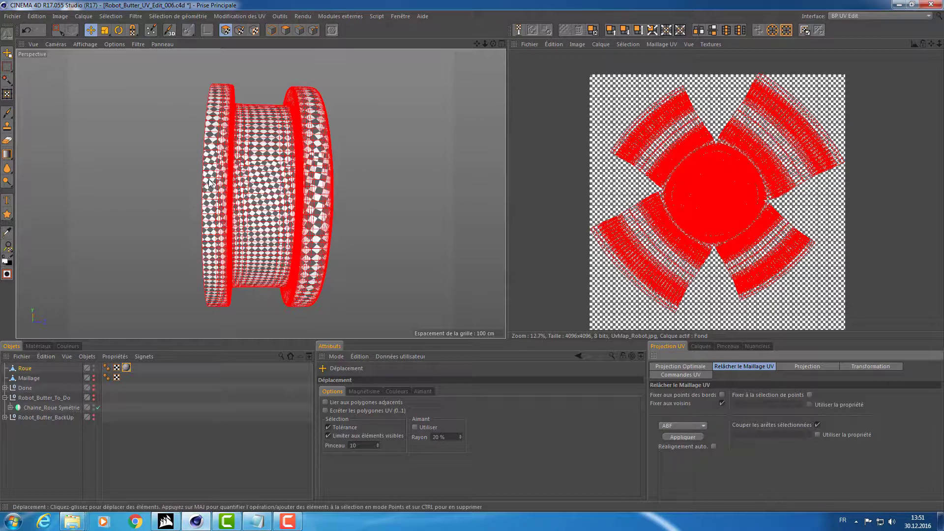
pyautogui.keyDown('alt'); pyautogui.moveTo(267, 256); pyautogui.dragTo(267, 170); pyautogui.keyUp('alt')
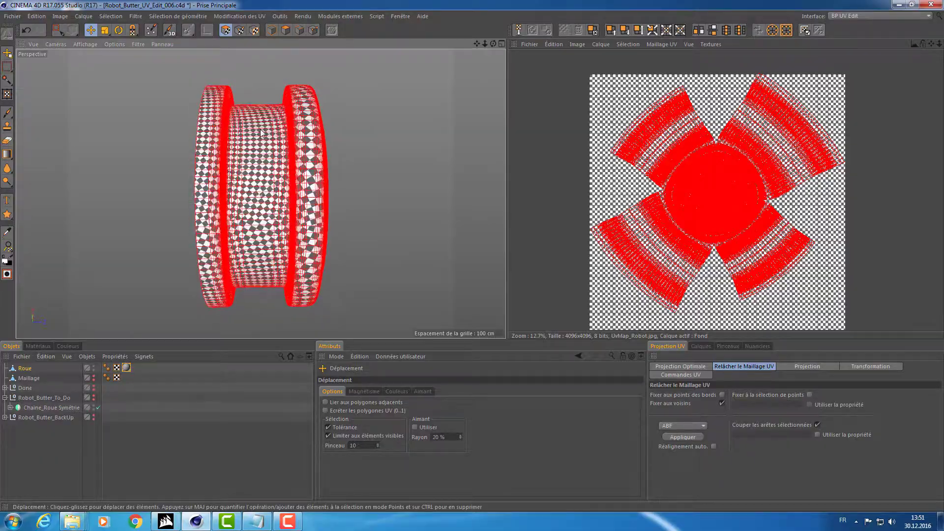
pyautogui.scroll(3, 734, 182)
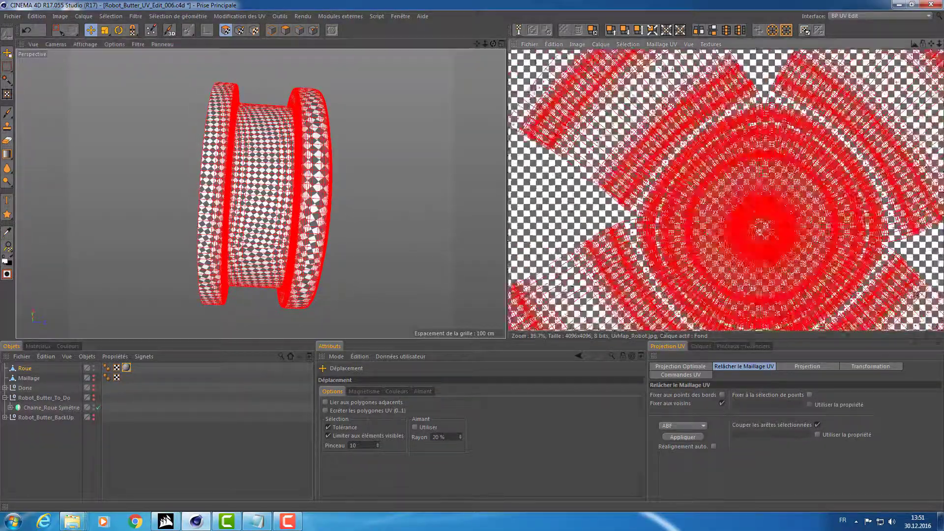
pyautogui.scroll(3, 735, 182)
pyautogui.scroll(2, 734, 182)
pyautogui.scroll(-4, 742, 212)
pyautogui.scroll(-1, 742, 211)
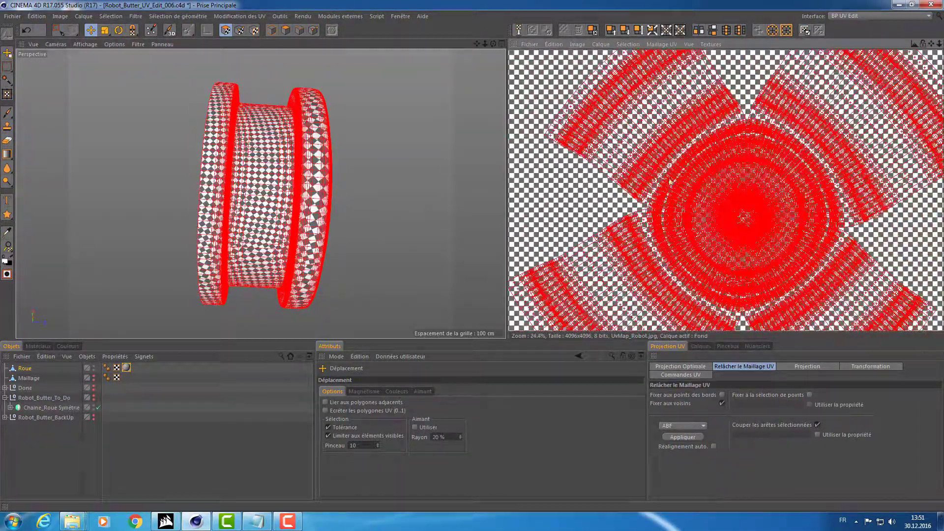
# Leave UV editing for Polygons mode and tilt the wheel toward a top view.
pyautogui.click(299, 30)
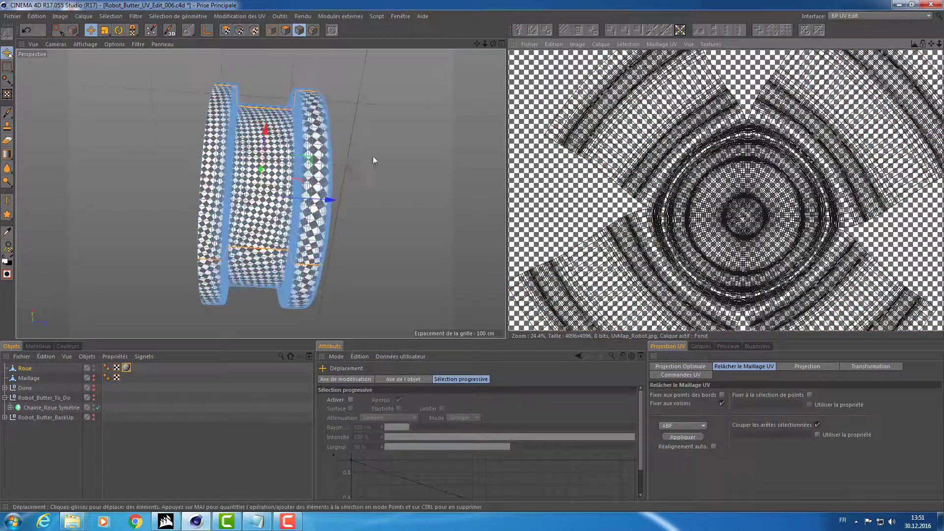
pyautogui.moveTo(338, 175)
pyautogui.keyDown('alt'); pyautogui.mouseDown()
pyautogui.moveTo(183, 185)
pyautogui.moveTo(260, 168)
pyautogui.mouseUp(); pyautogui.keyUp('alt')
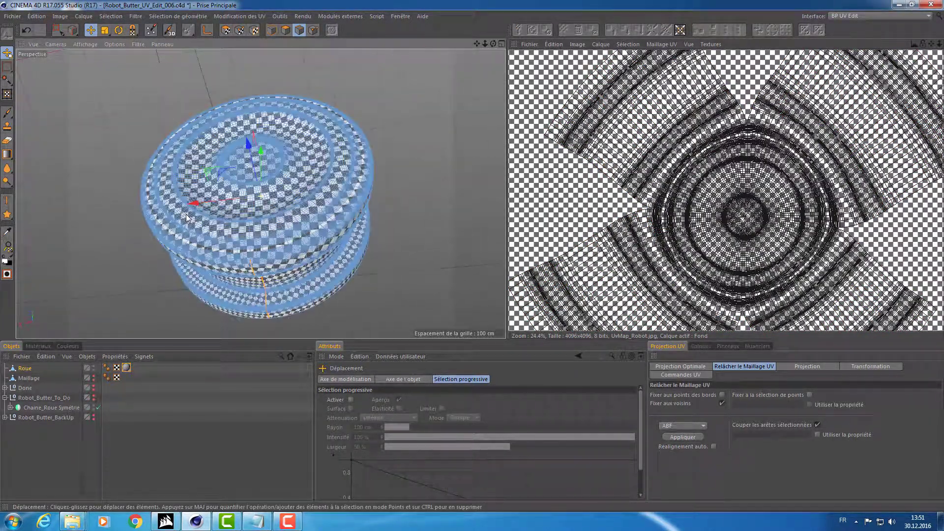
pyautogui.scroll(4, 259, 168)
pyautogui.scroll(1, 265, 162)
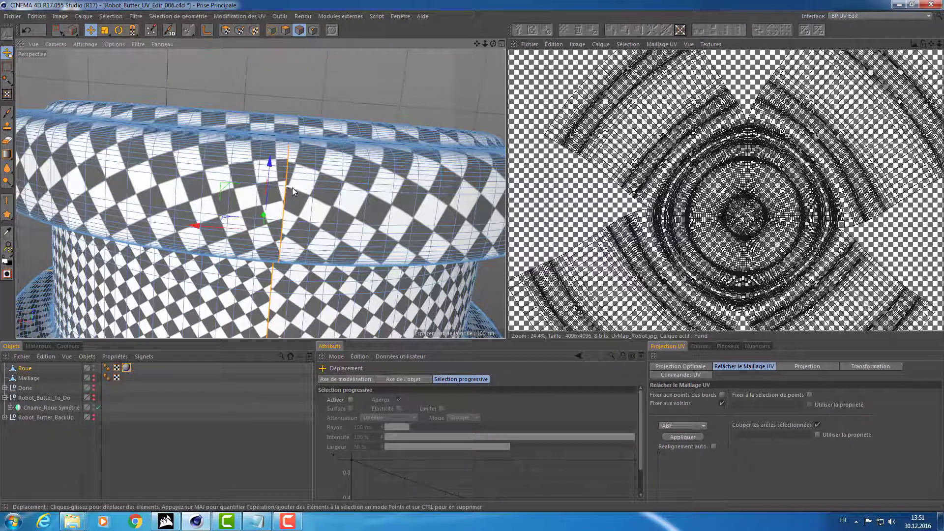
# In the maximised Haut view, rectangle-select the wheel mesh, then return to four views.
pyautogui.middleClick(298, 185)
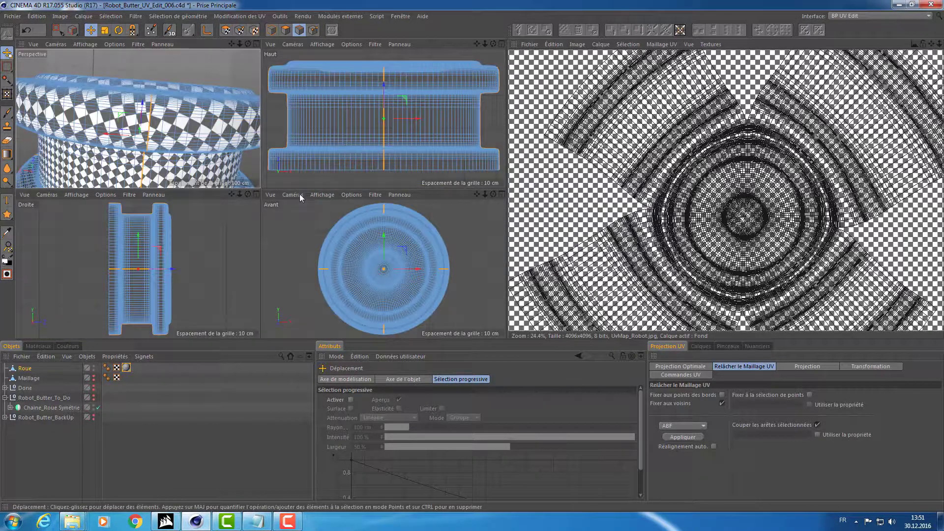
pyautogui.middleClick(392, 103)
pyautogui.scroll(2, 301, 123)
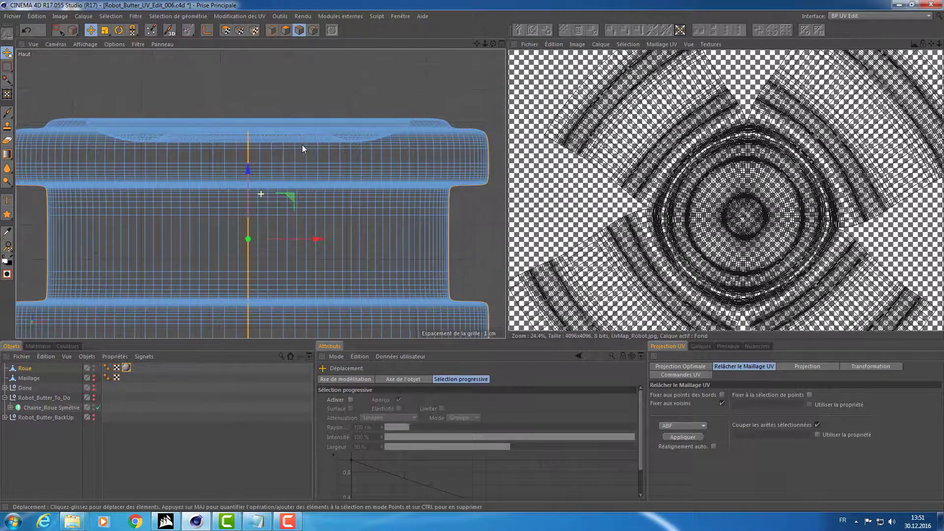
pyautogui.scroll(2, 302, 150)
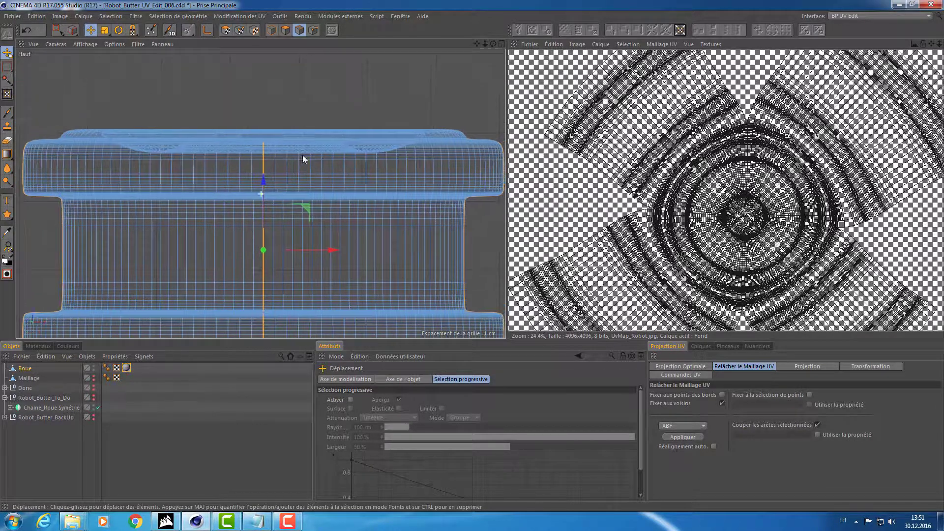
pyautogui.click(60, 30)
pyautogui.moveTo(34, 128); pyautogui.dragTo(464, 189)
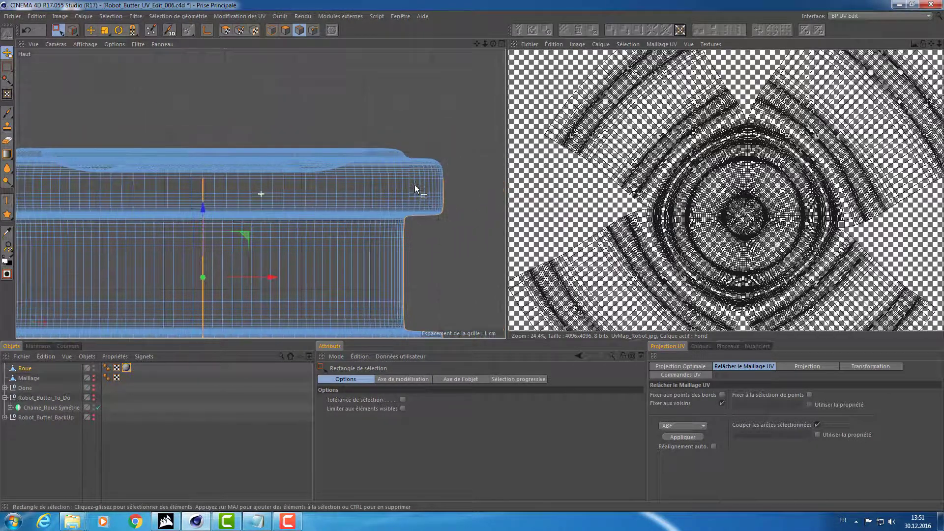
pyautogui.middleClick(415, 184)
pyautogui.middleClick(208, 119)
pyautogui.middleClick(329, 134)
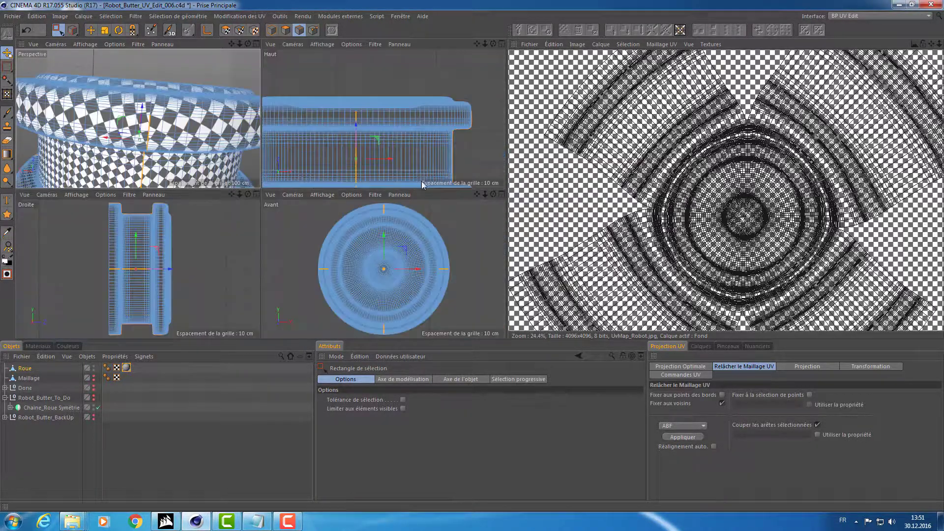
# Project the wheel's UVs frontally and select all of its UV polygons.
pyautogui.click(803, 367)
pyautogui.click(753, 396)
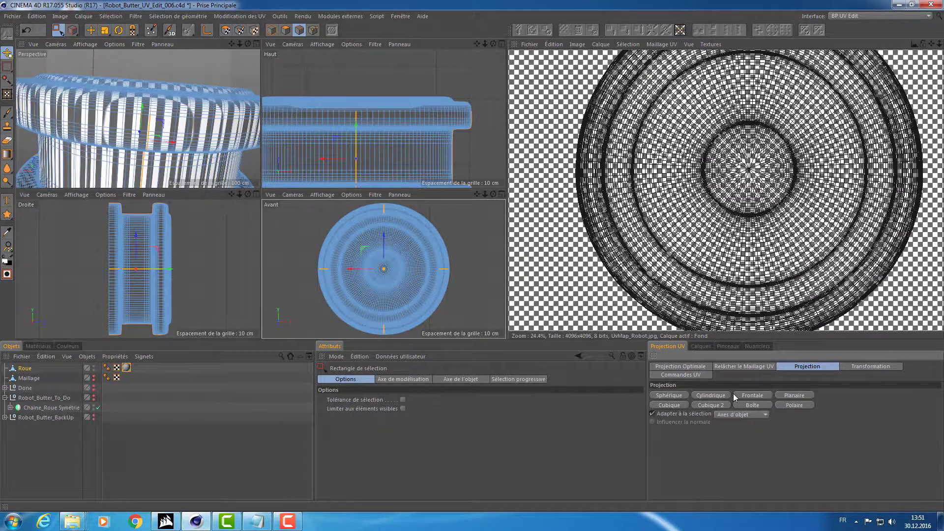
pyautogui.click(730, 368)
pyautogui.click(226, 30)
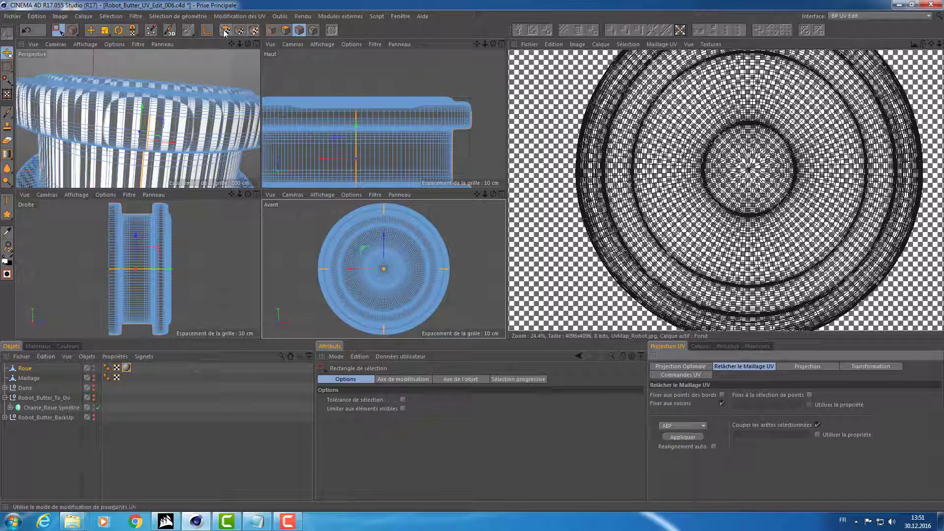
pyautogui.hotkey('ctrl', 'a')
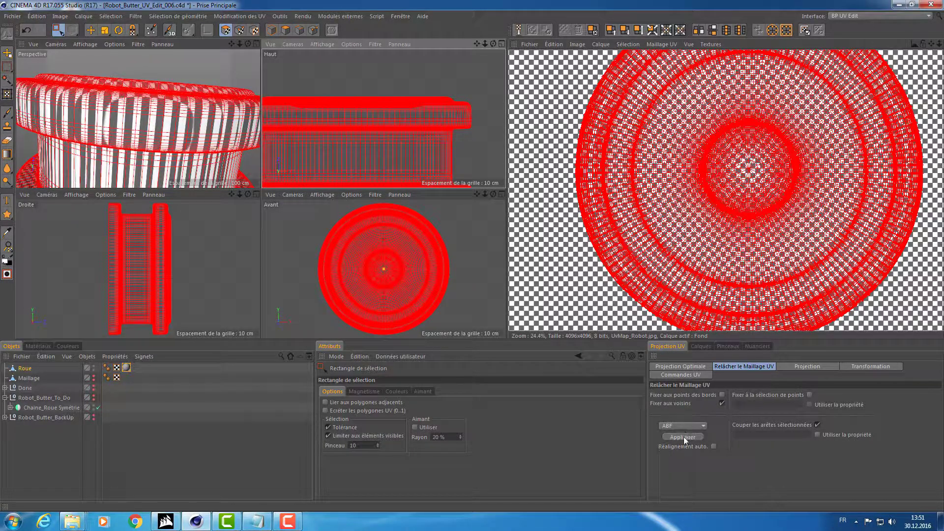
# Relax the selected UVs with ABF and centre the resulting cross layout in view.
pyautogui.click(684, 437)
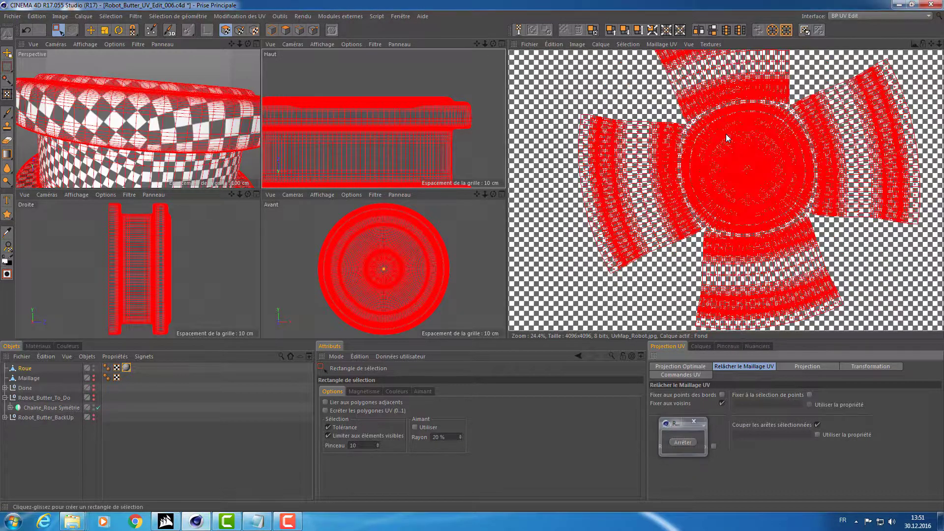
pyautogui.scroll(-3, 761, 131)
pyautogui.scroll(1, 751, 134)
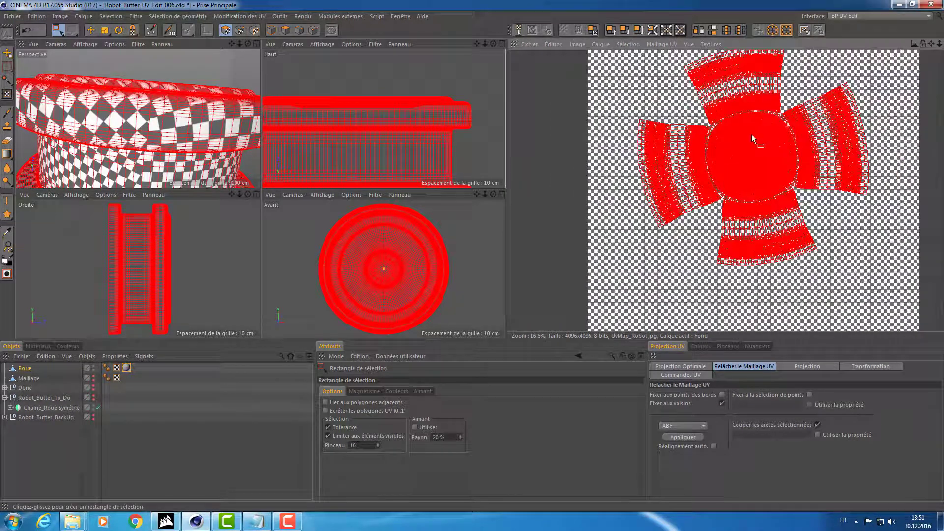
pyautogui.scroll(-3, 205, 113)
pyautogui.scroll(-2, 222, 78)
pyautogui.scroll(-2, 220, 93)
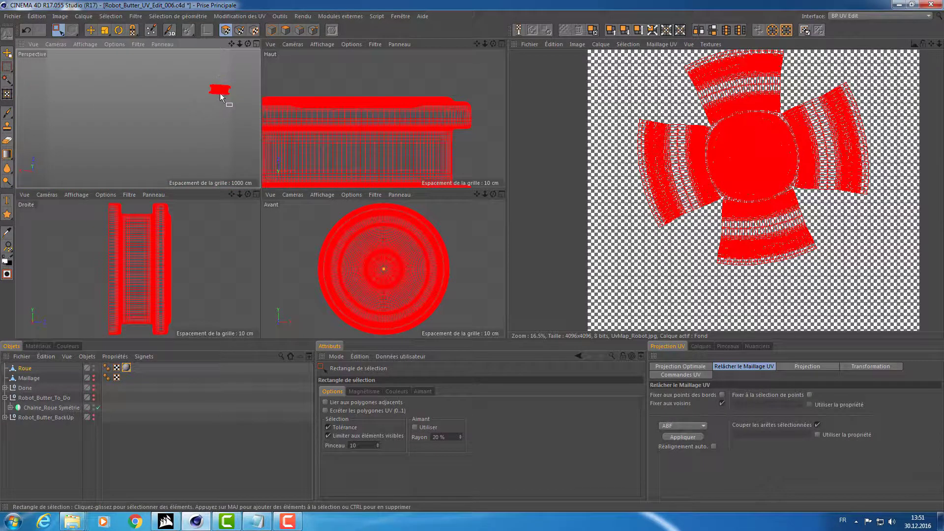
pyautogui.keyDown('alt'); pyautogui.moveTo(220, 93); pyautogui.dragTo(170, 164, button='middle'); pyautogui.keyUp('alt')
pyautogui.moveTo(737, 147); pyautogui.dragTo(718, 154, button='middle')
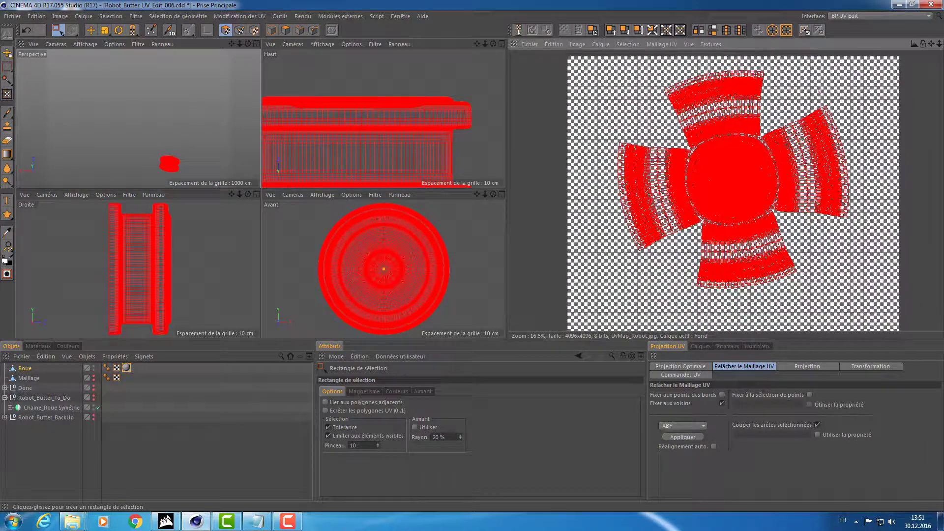
# Frame the wheel in a full Perspective view and re-relax its UVs, trying LSCM then ABF.
pyautogui.press('e')
pyautogui.middleClick(187, 135)
pyautogui.press('h')
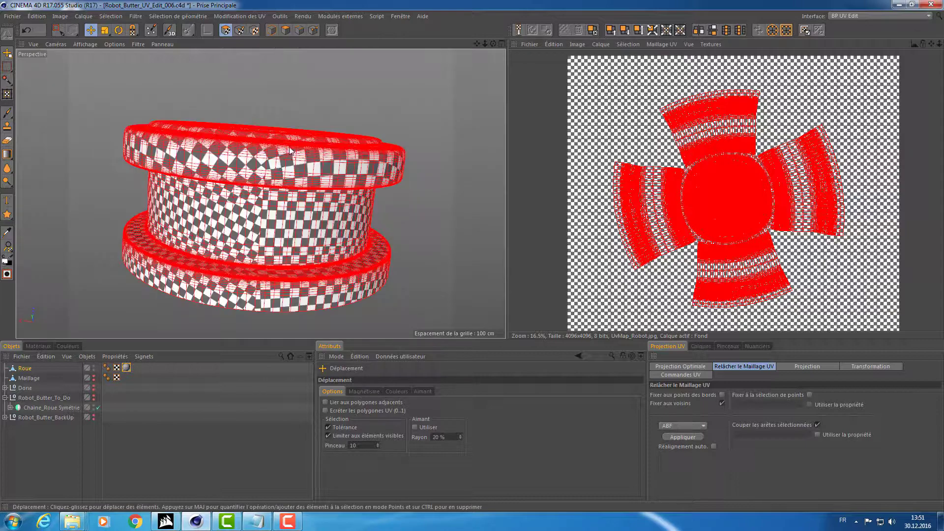
pyautogui.moveTo(262, 162)
pyautogui.keyDown('alt'); pyautogui.mouseDown()
pyautogui.moveTo(262, 232)
pyautogui.moveTo(279, 127)
pyautogui.moveTo(240, 172)
pyautogui.mouseUp(); pyautogui.keyUp('alt')
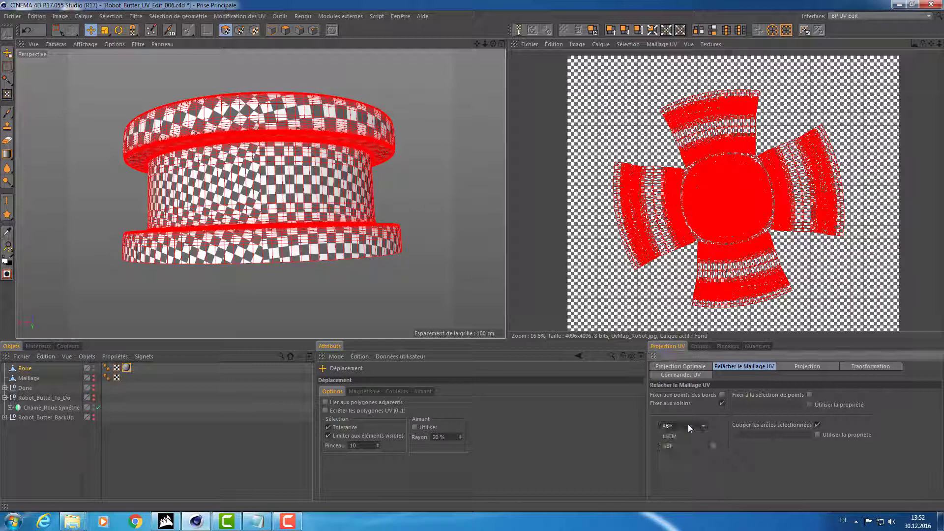
pyautogui.click(679, 438)
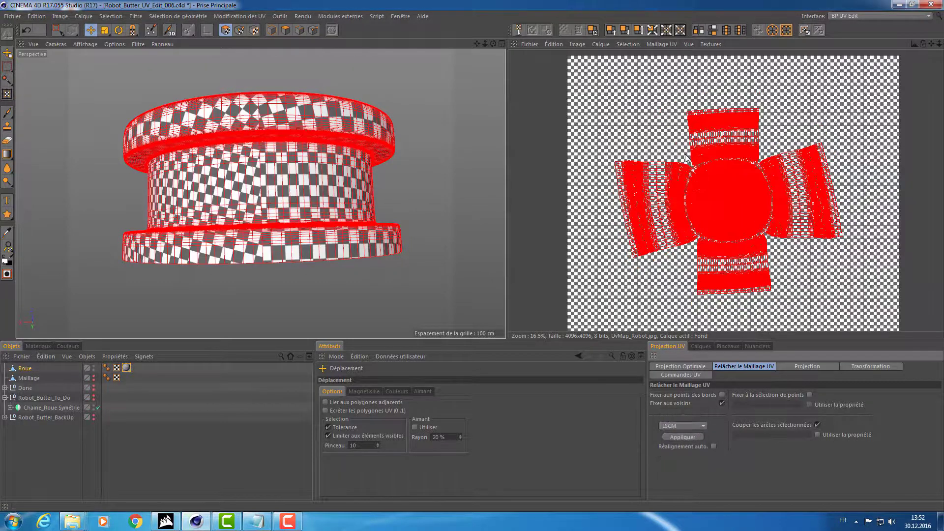
pyautogui.click(676, 435)
pyautogui.click(683, 437)
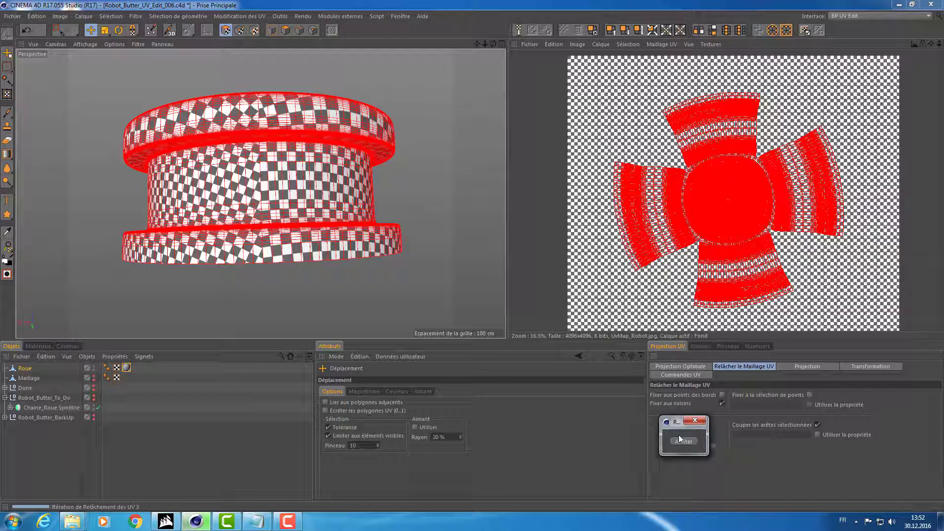
pyautogui.click(680, 440)
pyautogui.moveTo(479, 208)
pyautogui.keyDown('alt'); pyautogui.mouseDown()
pyautogui.moveTo(112, 275)
pyautogui.moveTo(342, 303)
pyautogui.moveTo(348, 255)
pyautogui.moveTo(365, 258)
pyautogui.mouseUp(); pyautogui.keyUp('alt')
# Rotate the UV cross into a diagonal X, save the scene, and move Roue into Done.
pyautogui.press('r')
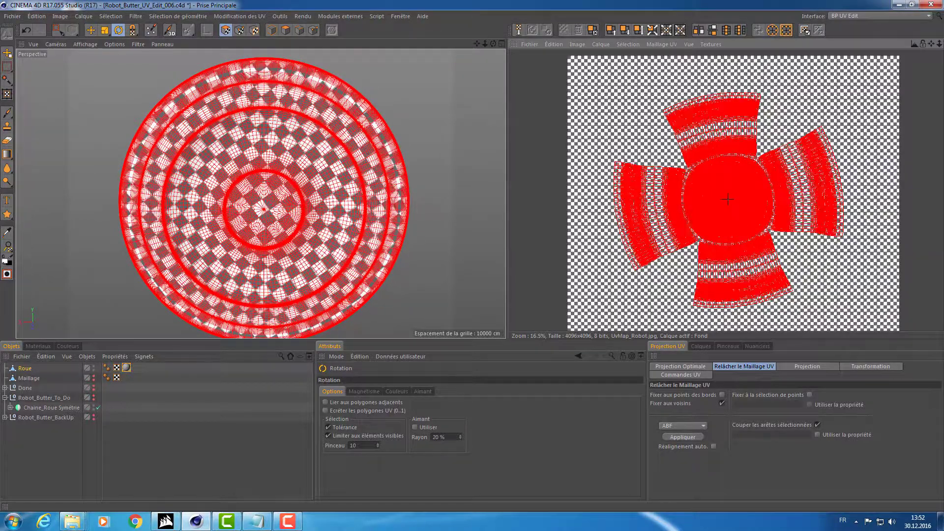
pyautogui.moveTo(727, 199); pyautogui.dragTo(728, 199)
pyautogui.hotkey('ctrl', 's')
pyautogui.moveTo(275, 202)
pyautogui.keyDown('alt'); pyautogui.mouseDown()
pyautogui.moveTo(287, 200)
pyautogui.moveTo(281, 206)
pyautogui.mouseUp(); pyautogui.keyUp('alt')
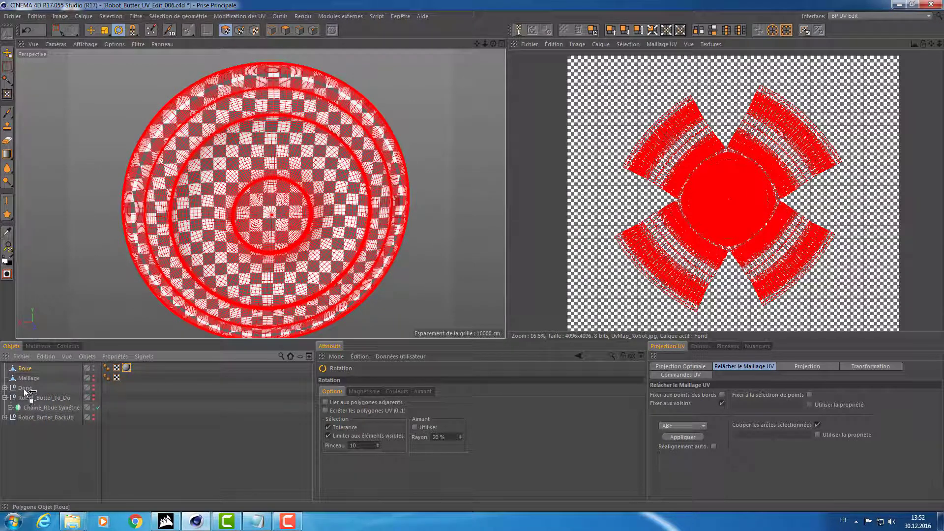
pyautogui.moveTo(25, 391); pyautogui.dragTo(25, 390)
# Collapse the Done group, set Maillage's view and render visibility to default, and orbit around it.
pyautogui.click(4, 378)
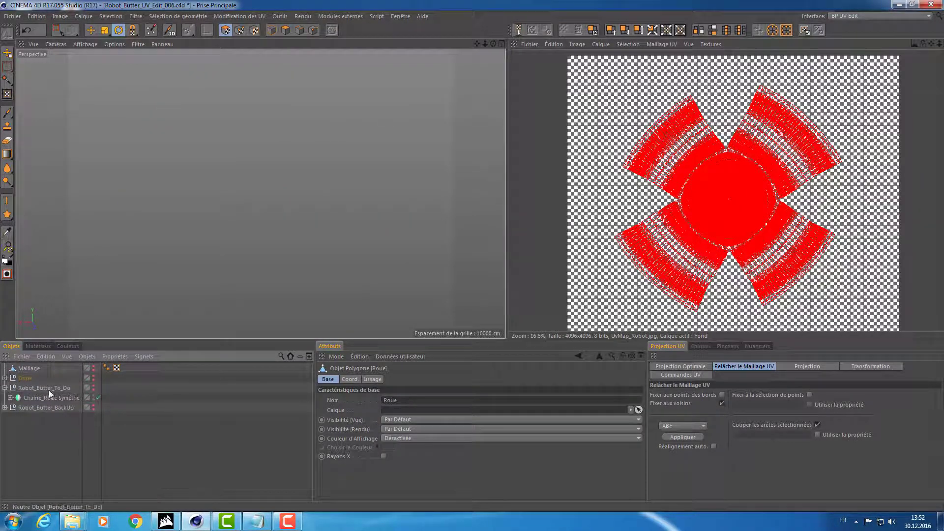
pyautogui.keyDown('ctrl'); pyautogui.click(94, 370); pyautogui.keyUp('ctrl')
pyautogui.moveTo(163, 249)
pyautogui.keyDown('alt'); pyautogui.mouseDown()
pyautogui.moveTo(177, 272)
pyautogui.moveTo(321, 196)
pyautogui.moveTo(248, 137)
pyautogui.moveTo(136, 116)
pyautogui.moveTo(19, 182)
pyautogui.moveTo(211, 216)
pyautogui.moveTo(348, 186)
pyautogui.mouseUp(); pyautogui.keyUp('alt')
pyautogui.scroll(-5, 348, 186)
pyautogui.scroll(-5, 332, 187)
pyautogui.keyDown('alt'); pyautogui.moveTo(269, 204); pyautogui.dragTo(278, 176); pyautogui.keyUp('alt')
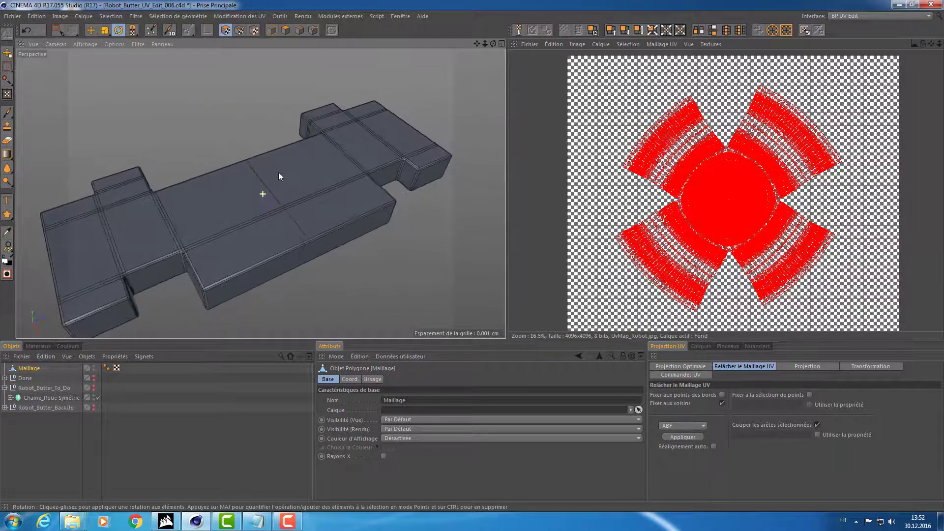
pyautogui.scroll(-3, 207, 172)
pyautogui.moveTo(206, 172)
pyautogui.keyDown('alt'); pyautogui.mouseDown()
pyautogui.moveTo(211, 143)
pyautogui.moveTo(270, 152)
pyautogui.moveTo(269, 160)
pyautogui.moveTo(329, 107)
pyautogui.moveTo(357, 110)
pyautogui.moveTo(358, 69)
pyautogui.moveTo(297, 132)
pyautogui.moveTo(286, 157)
pyautogui.mouseUp(); pyautogui.keyUp('alt')
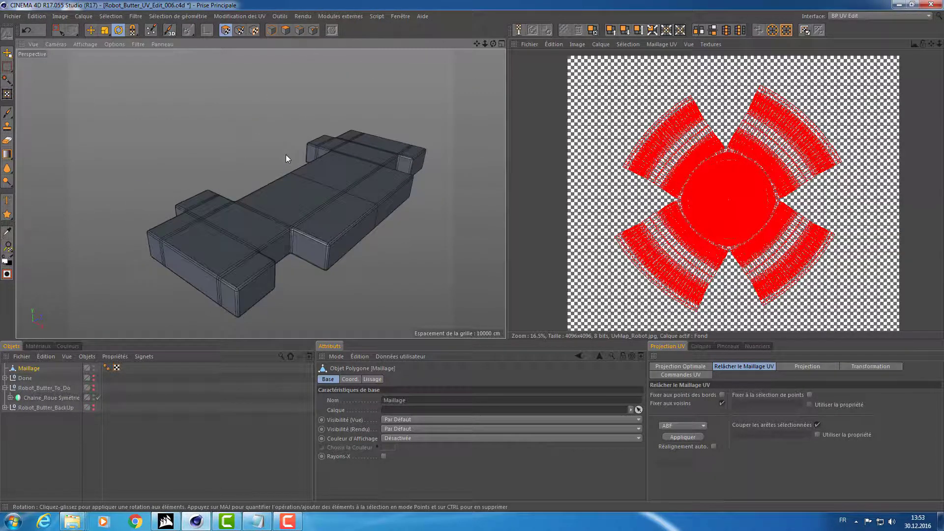